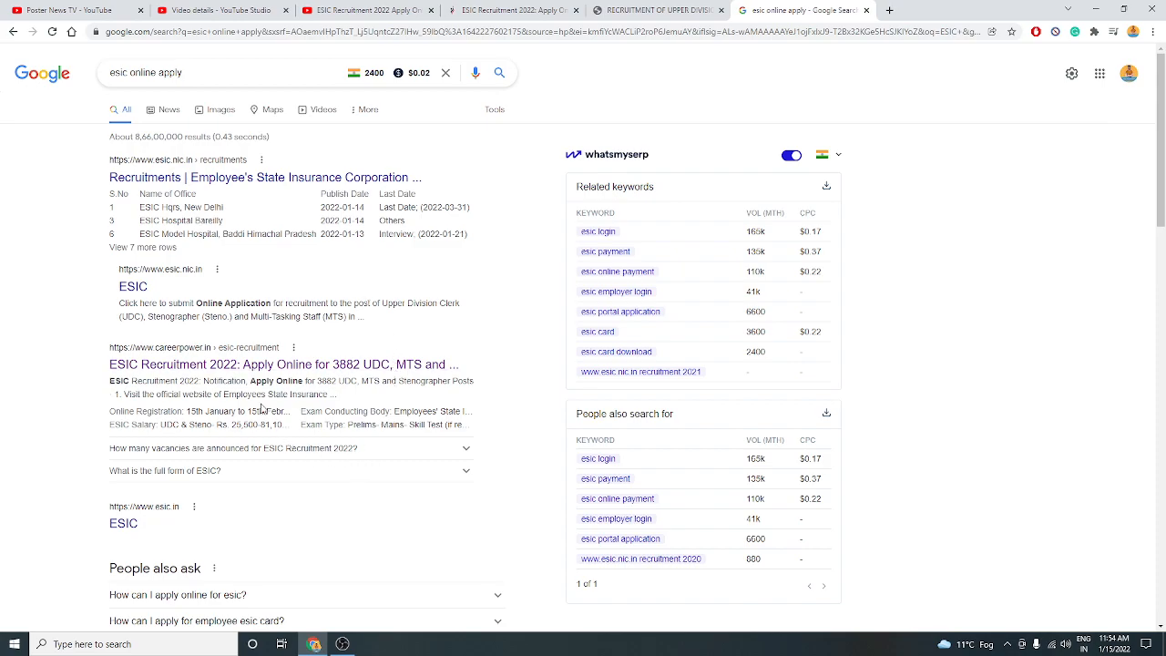
# Scroll the 'esic online apply' results to find the Career Power ESIC Recruitment 2022 link.
pyautogui.scroll(-2, 409, 381)
pyautogui.scroll(1, 410, 380)
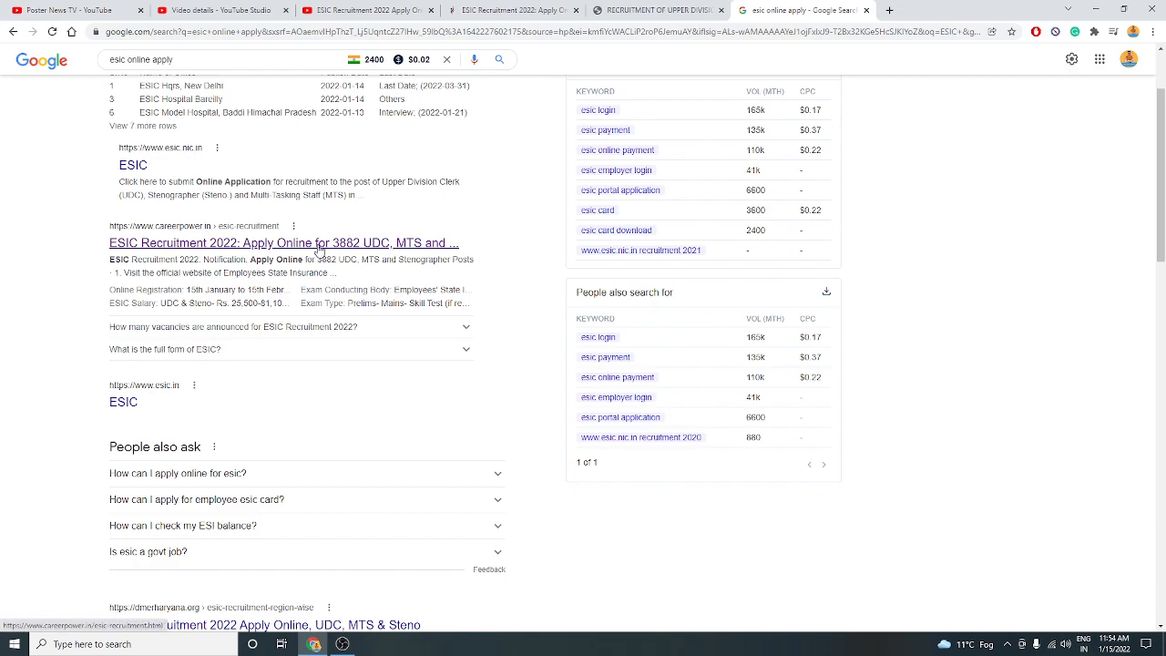
# From the Career Power ESIC article, go to the official apply-online portal and choose New Registration.
pyautogui.click(510, 10)
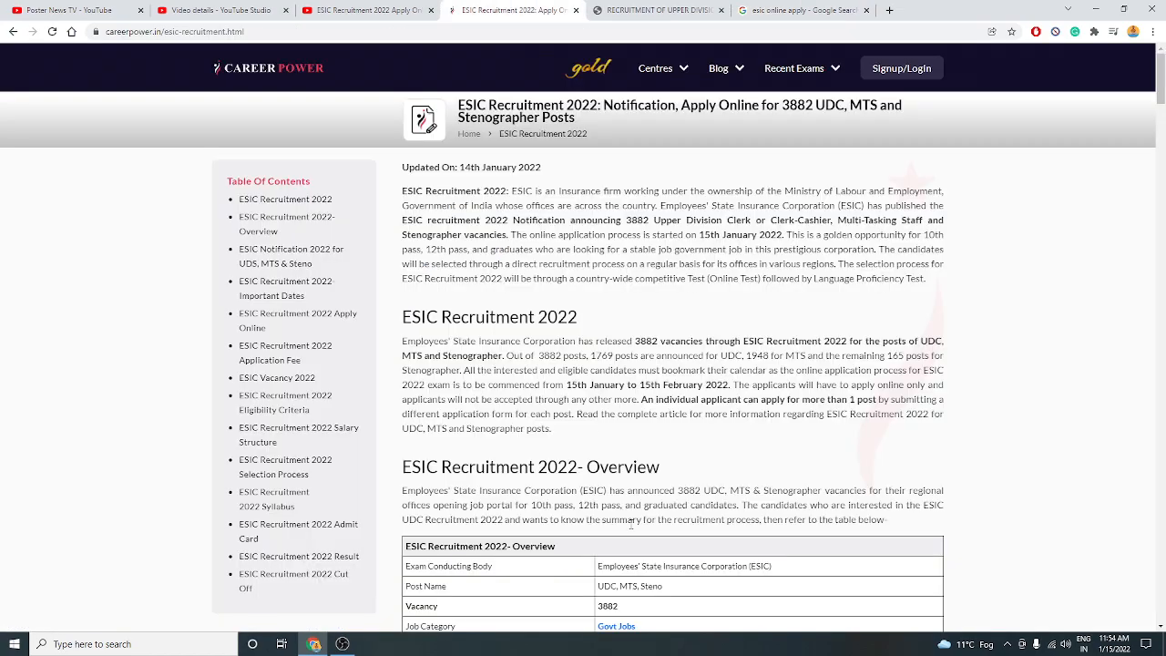
pyautogui.scroll(-7, 630, 524)
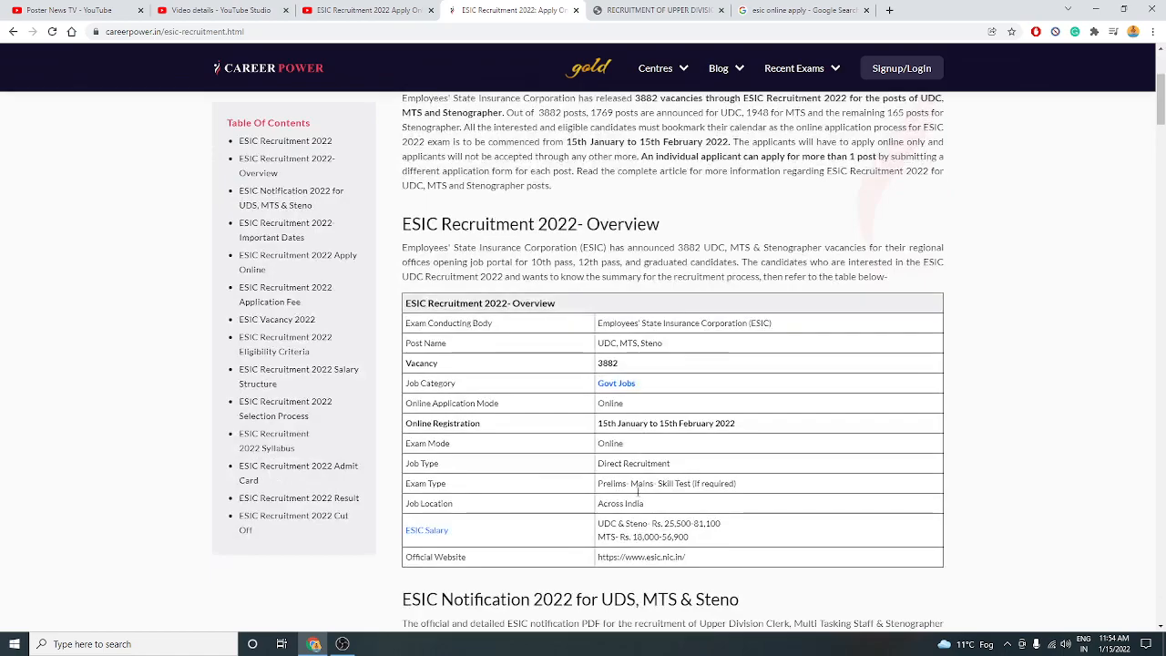
pyautogui.scroll(-9, 638, 496)
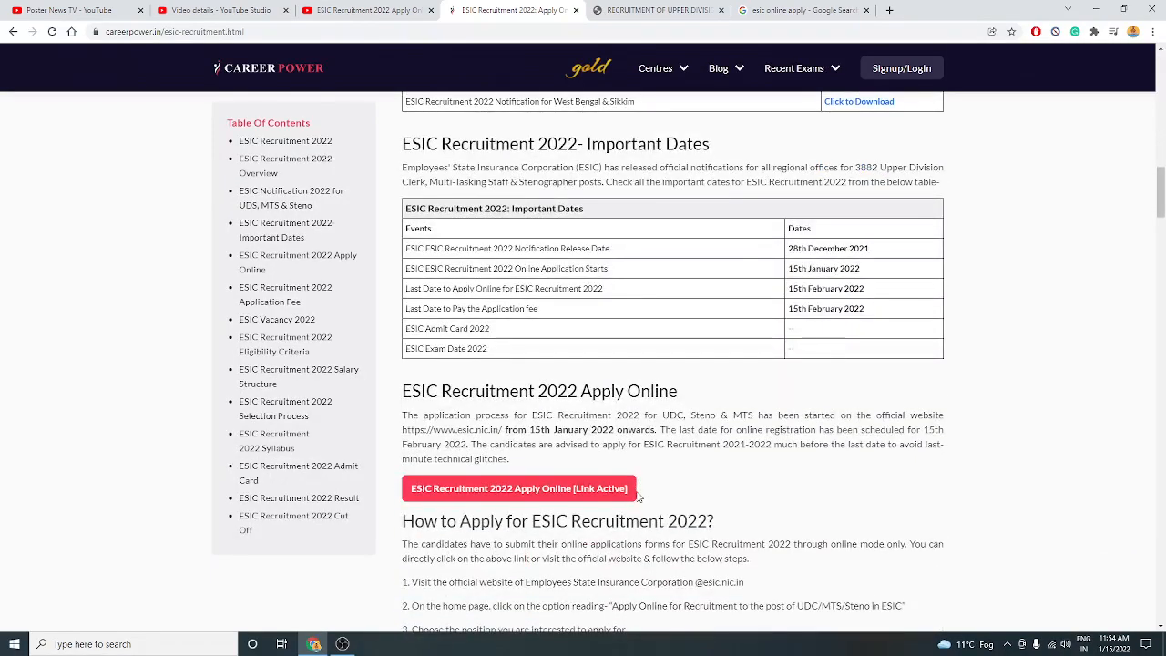
pyautogui.click(484, 501)
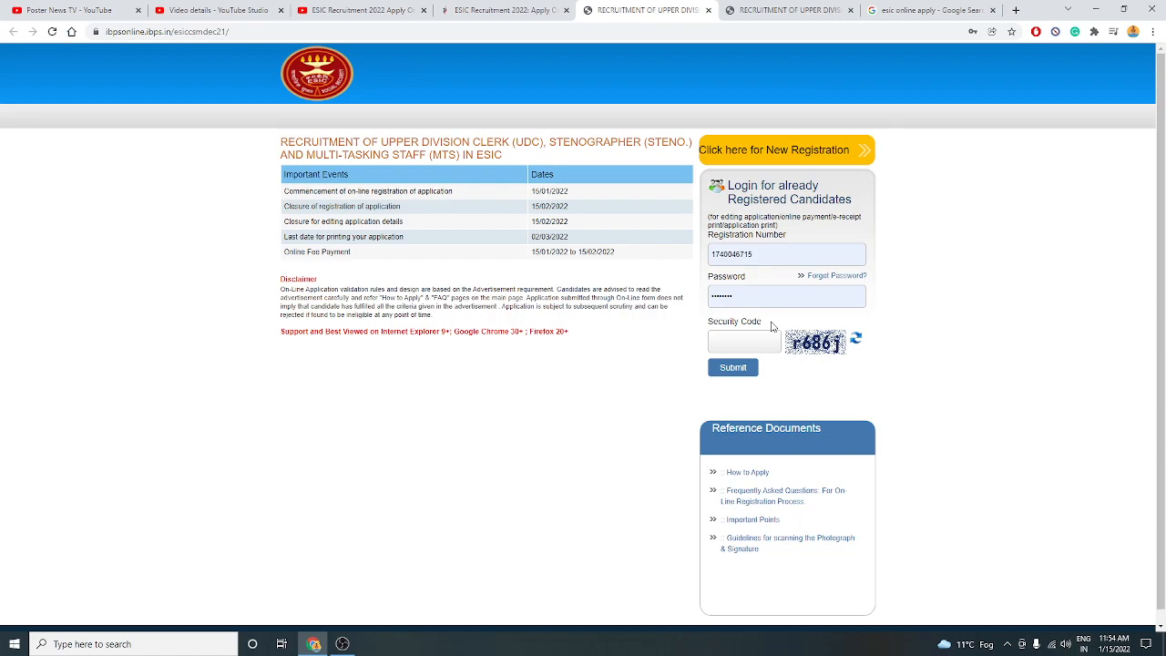
pyautogui.click(799, 150)
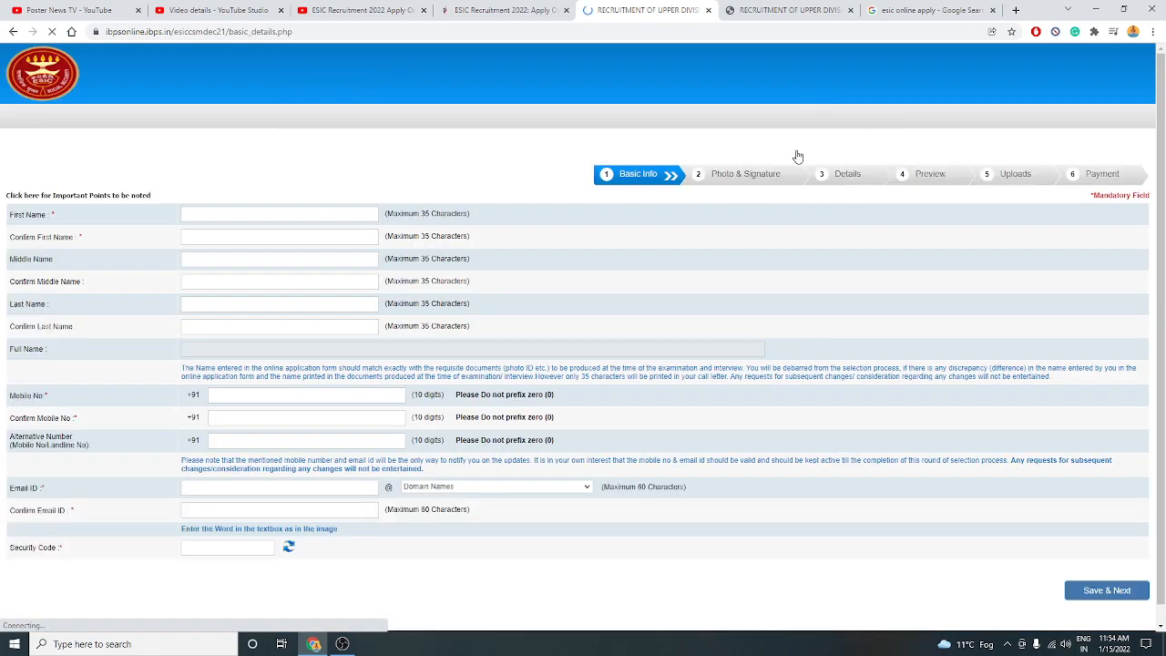
# Enter the candidate's first name in First Name and Confirm First Name.
pyautogui.click(193, 212)
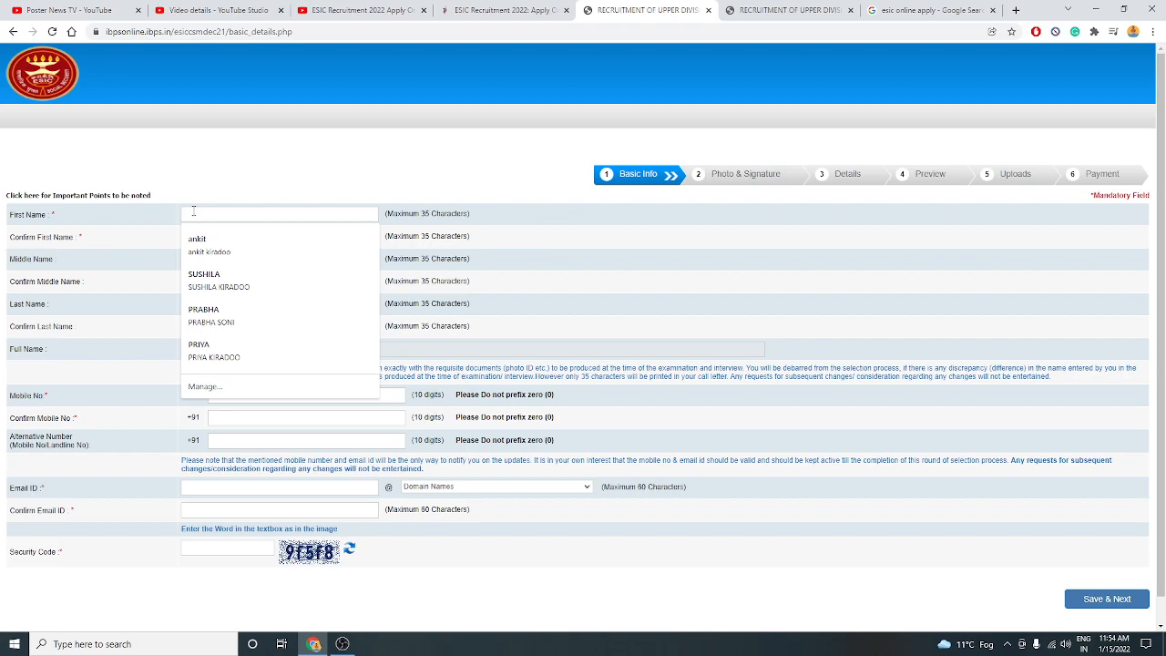
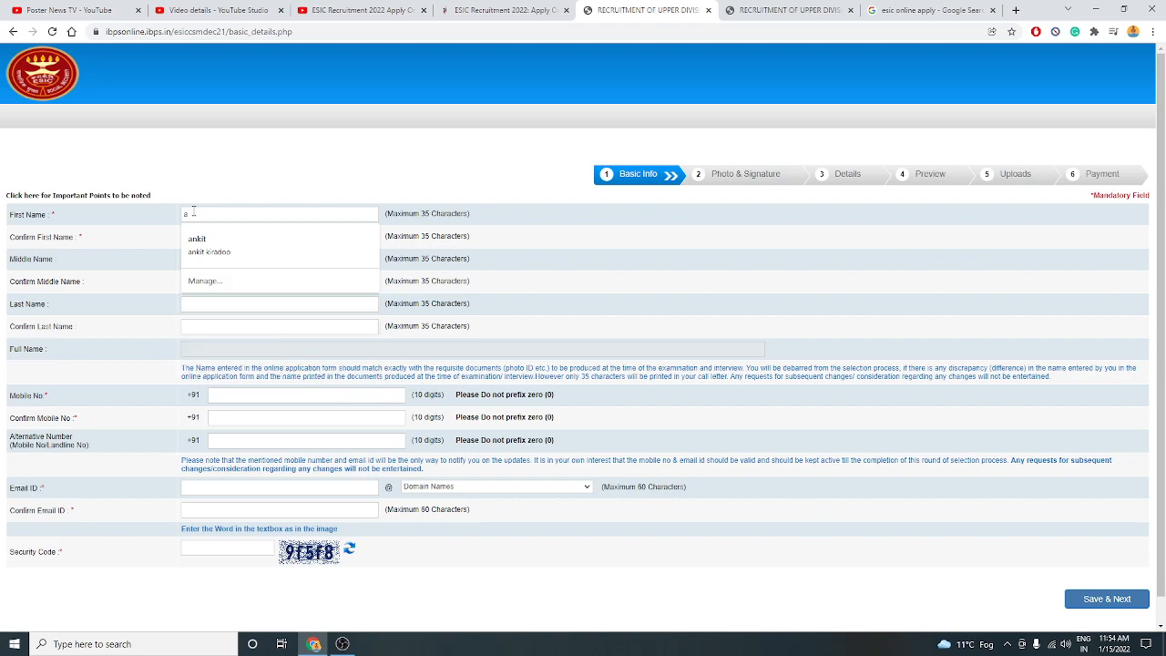
pyautogui.click(213, 155)
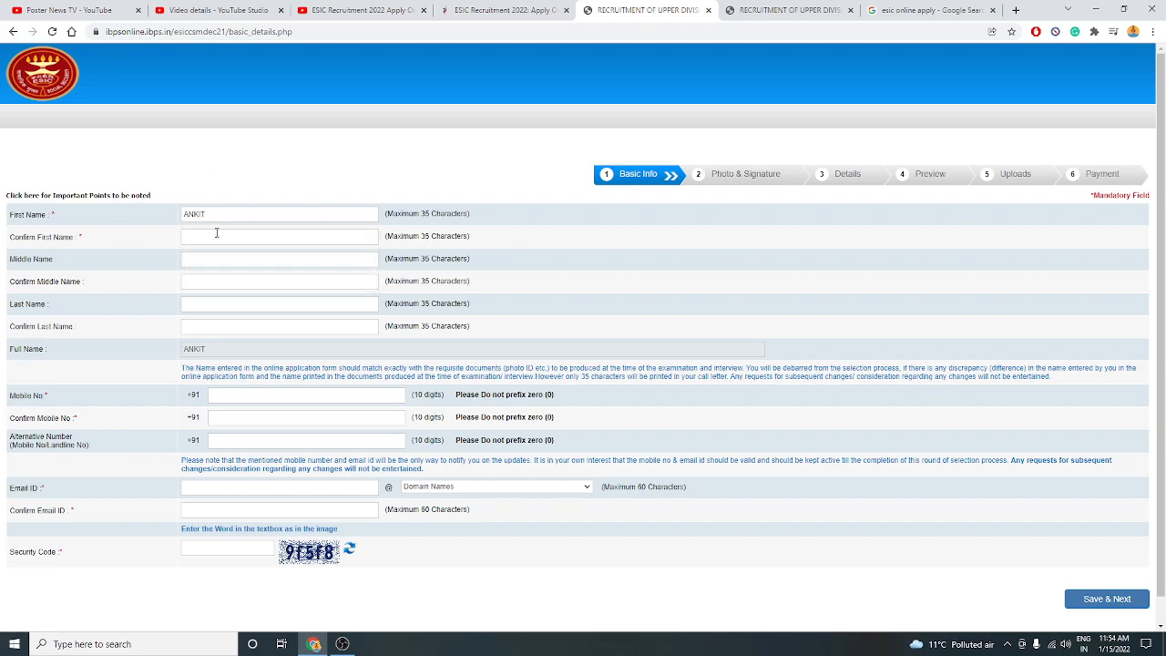
pyautogui.click(216, 233)
pyautogui.write('ankit')
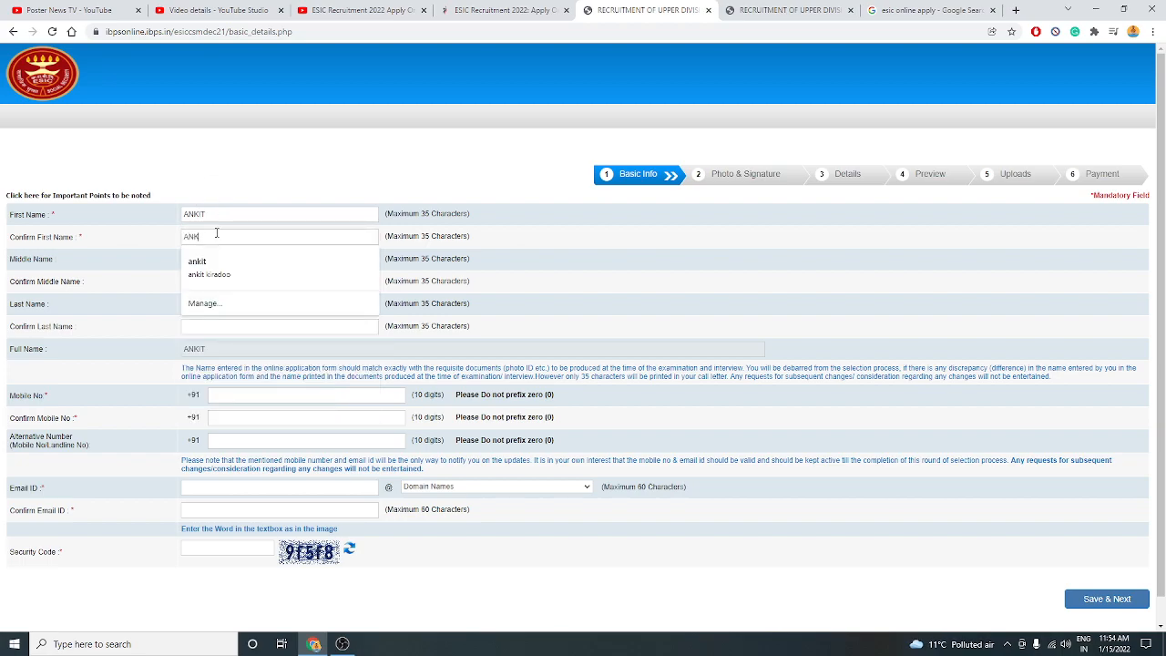
pyautogui.click(76, 299)
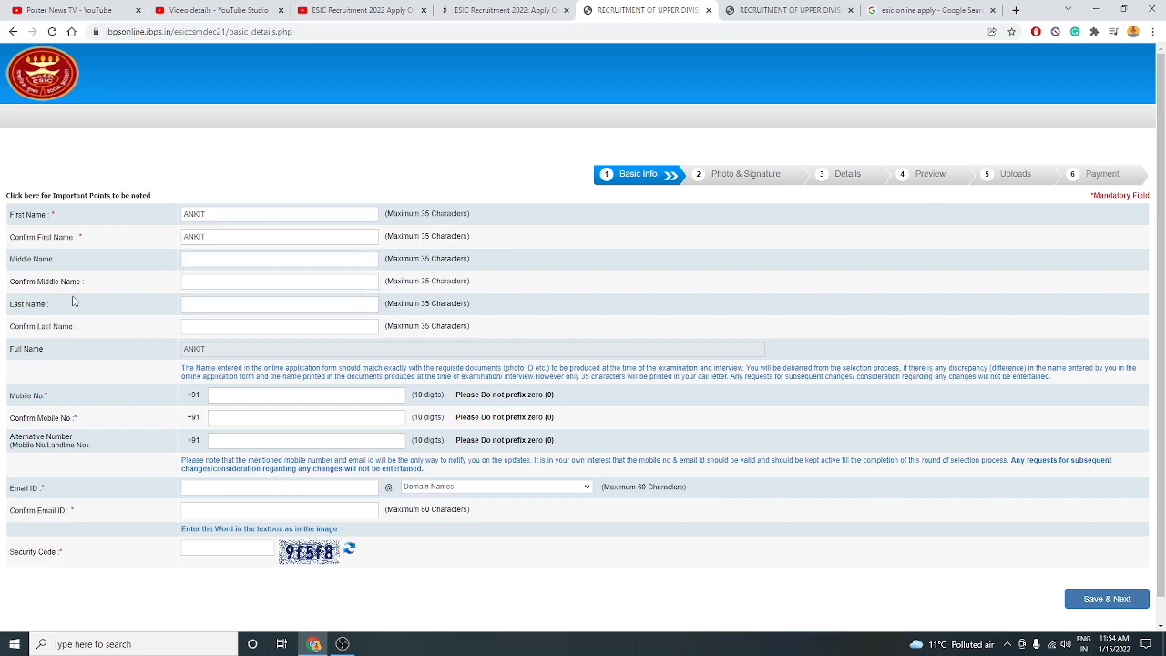
# Enter the candidate's surname in Last Name and Confirm Last Name.
pyautogui.click(202, 303)
pyautogui.click(202, 304)
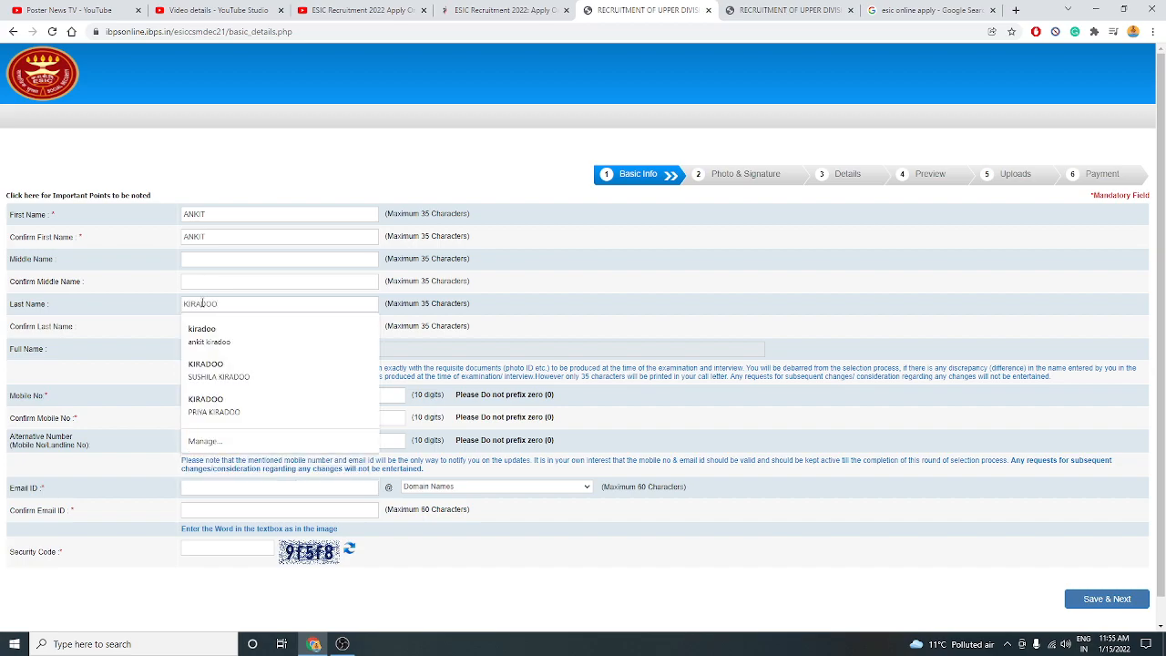
pyautogui.click(226, 326)
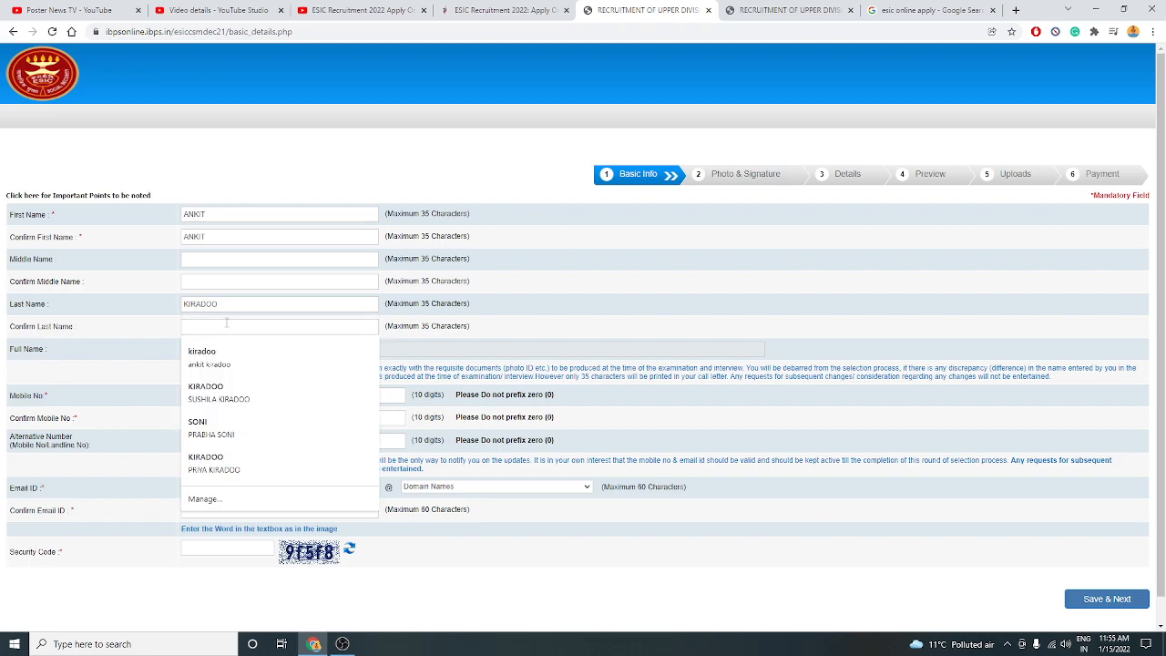
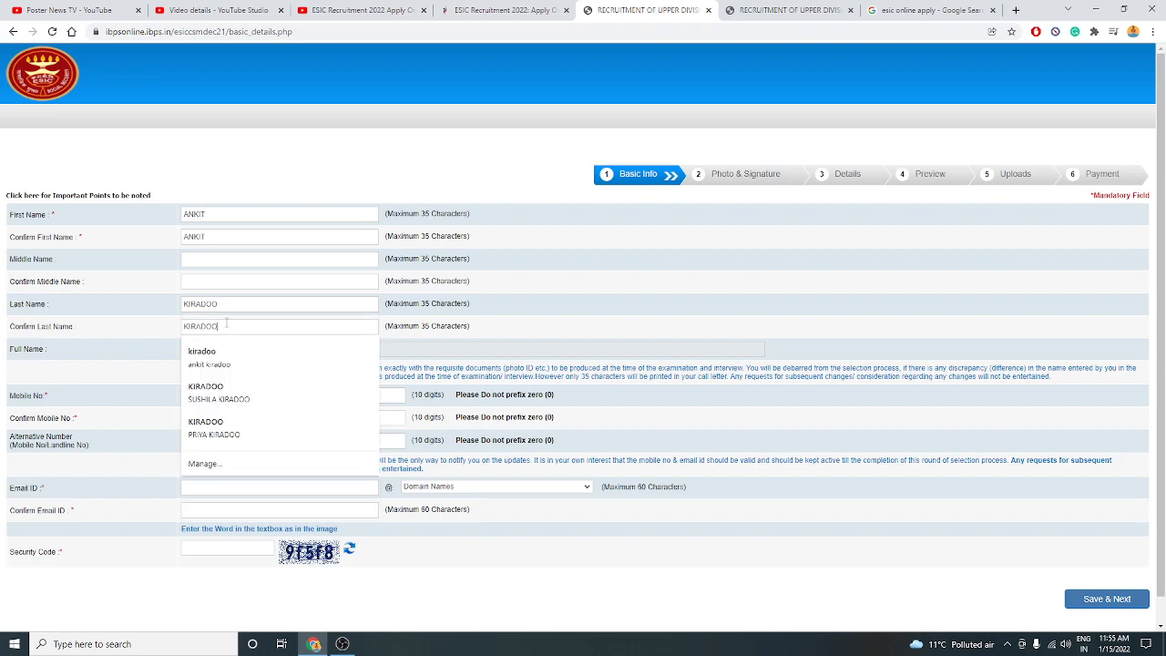
pyautogui.click(146, 361)
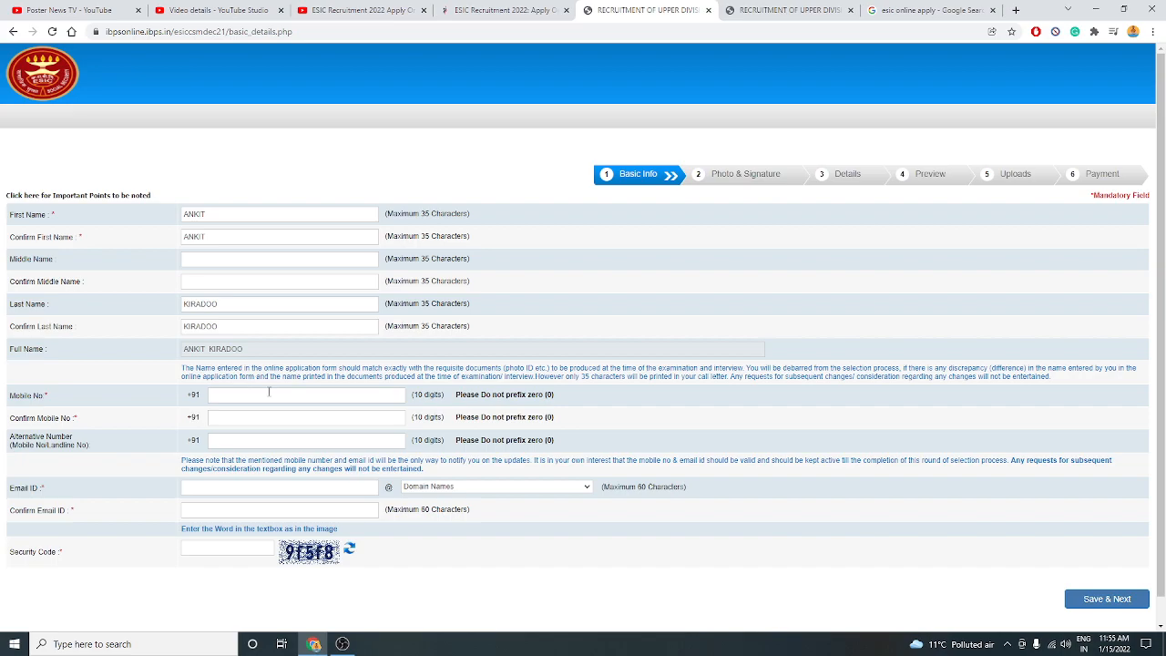
# Enter and confirm the candidate's mobile number, leaving the alternative number empty.
pyautogui.click(269, 392)
pyautogui.click(249, 419)
pyautogui.write('86')
pyautogui.press('BackSpace')
pyautogui.press('BackSpace')
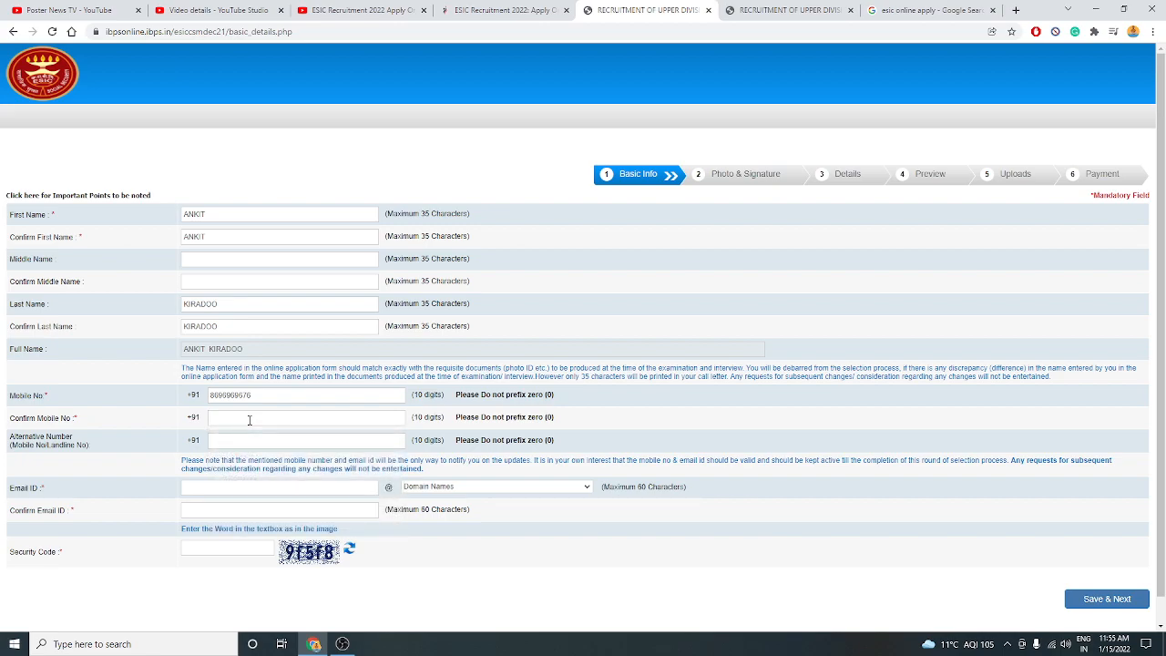
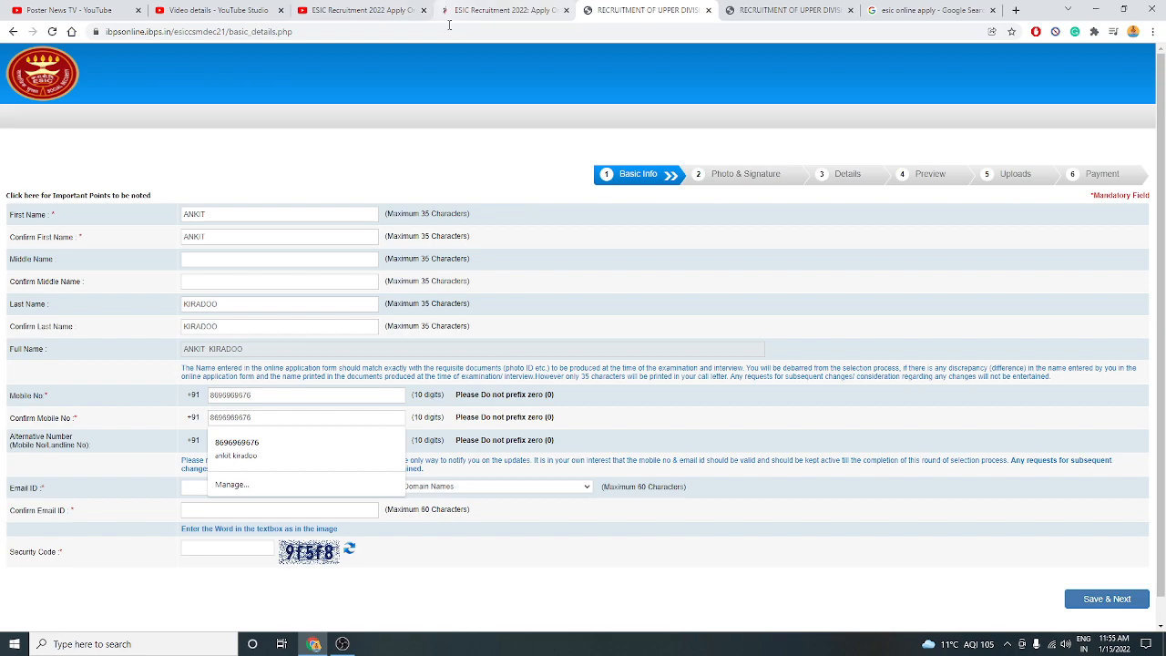
pyautogui.click(34, 290)
pyautogui.click(241, 442)
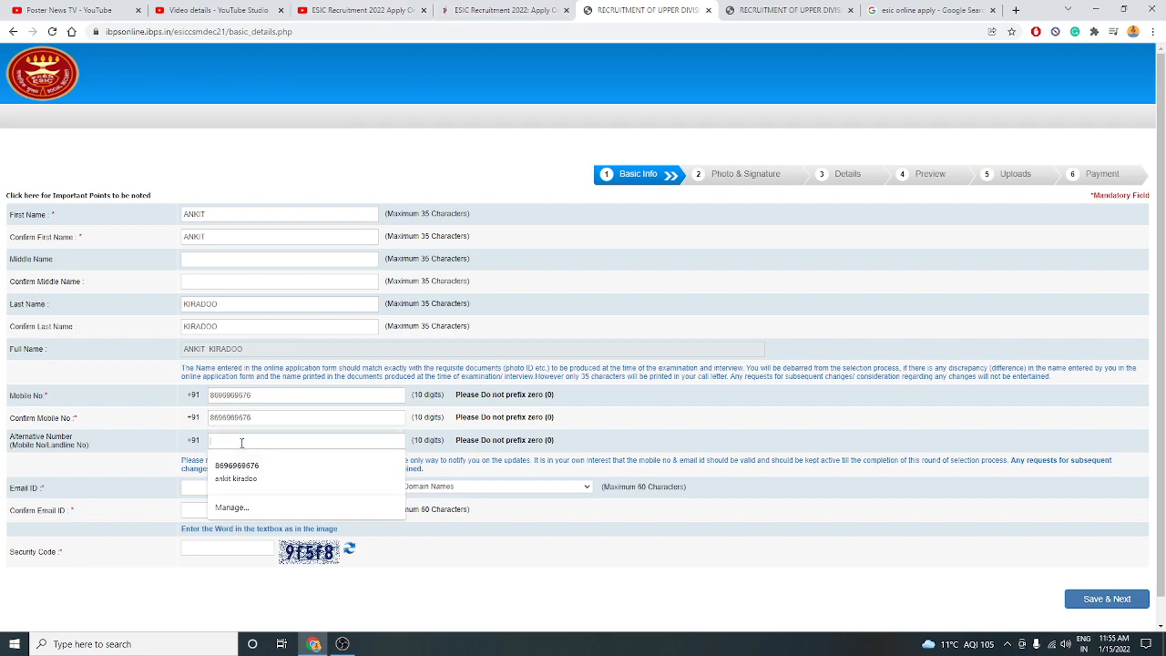
pyautogui.click(151, 449)
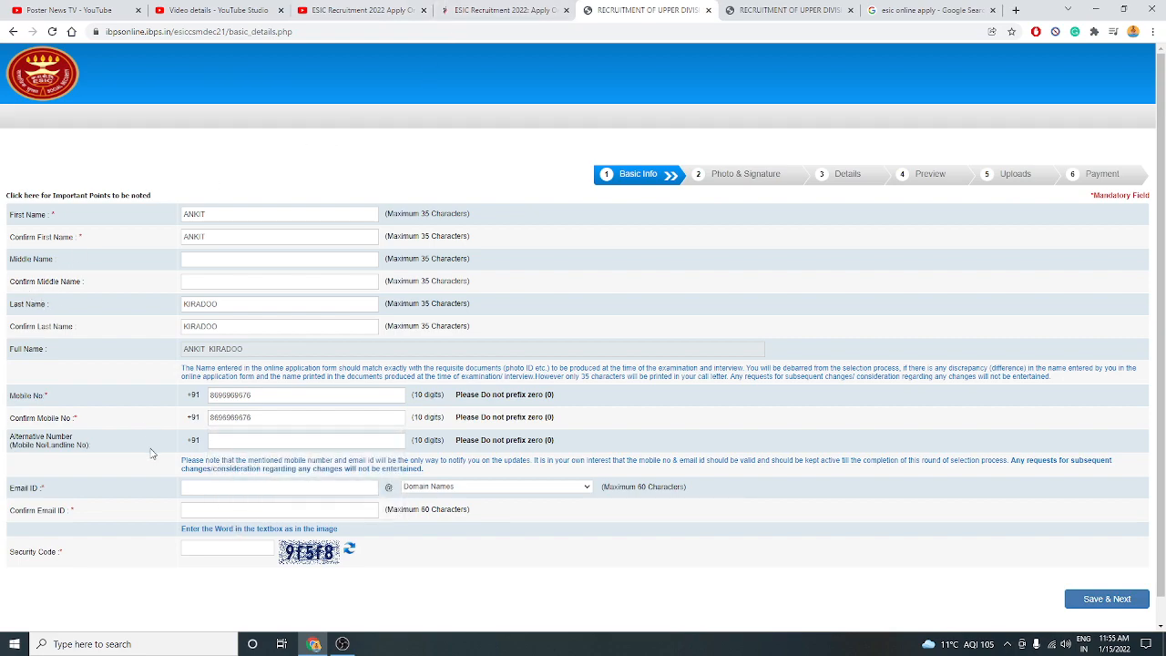
# Enter the e-mail user name with domain gmail.com, confirm it, and fill in the security code.
pyautogui.click(249, 489)
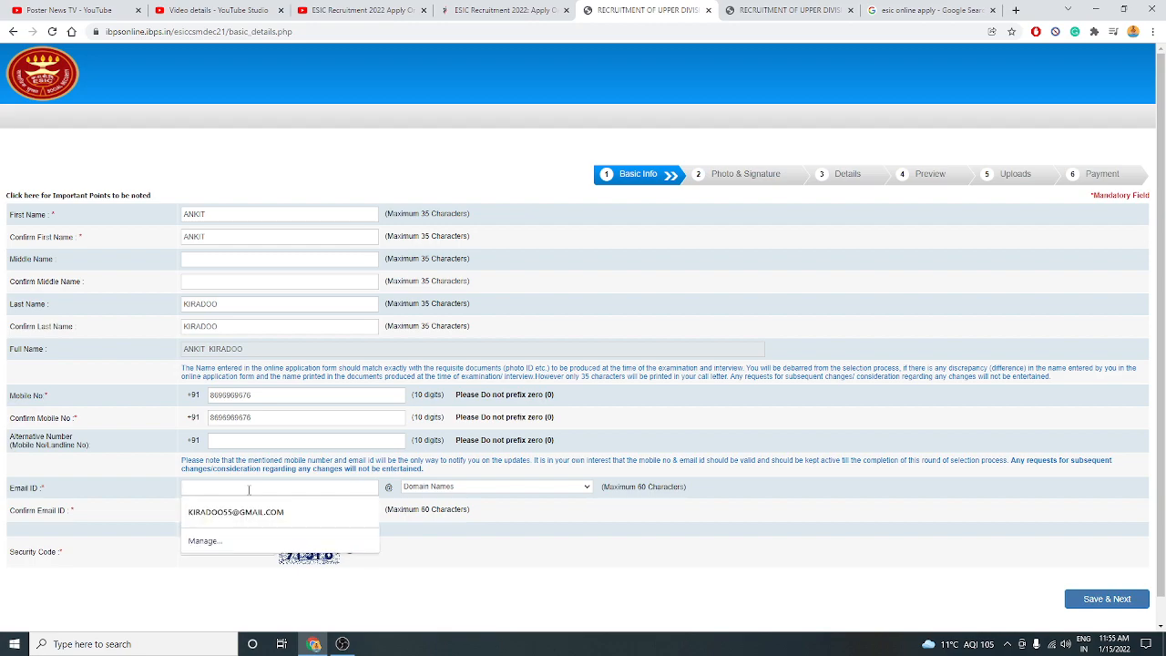
pyautogui.click(236, 515)
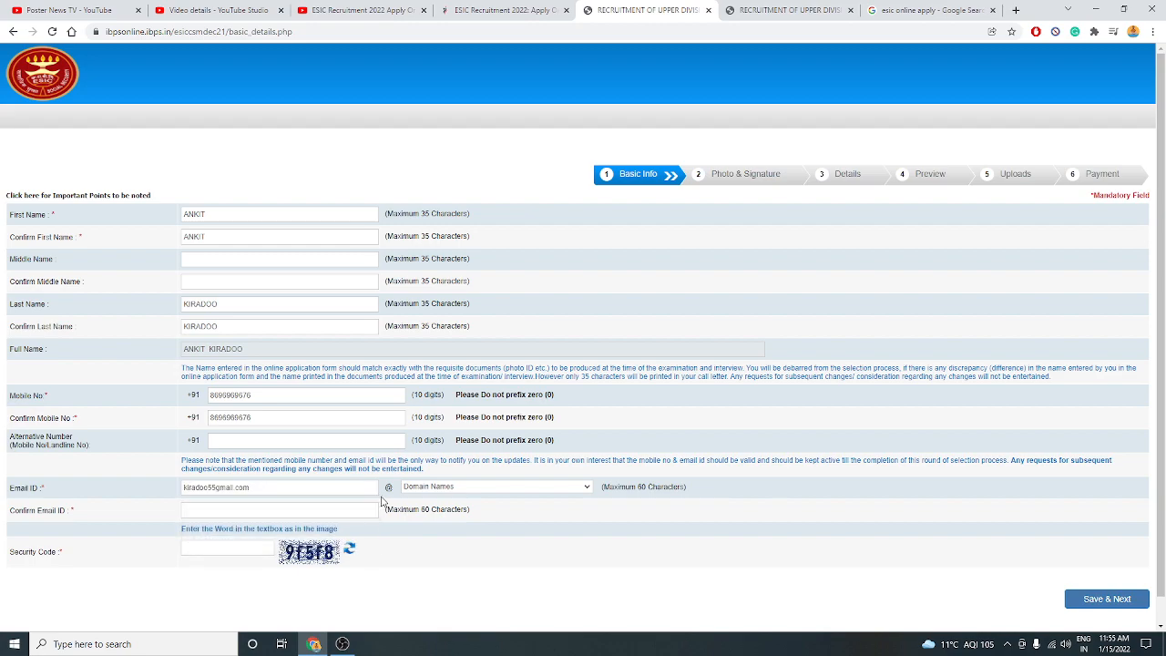
pyautogui.press('BackSpace')
pyautogui.press('BackSpace')
pyautogui.press('BackSpace')
pyautogui.press('BackSpace')
pyautogui.press('BackSpace')
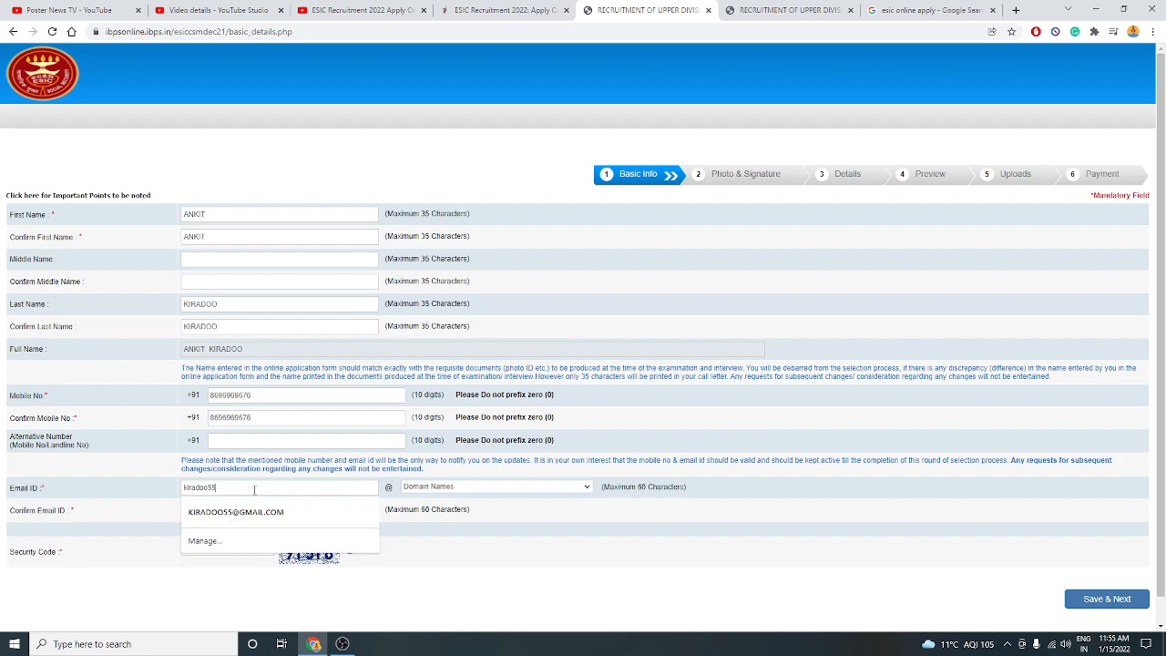
pyautogui.click(410, 490)
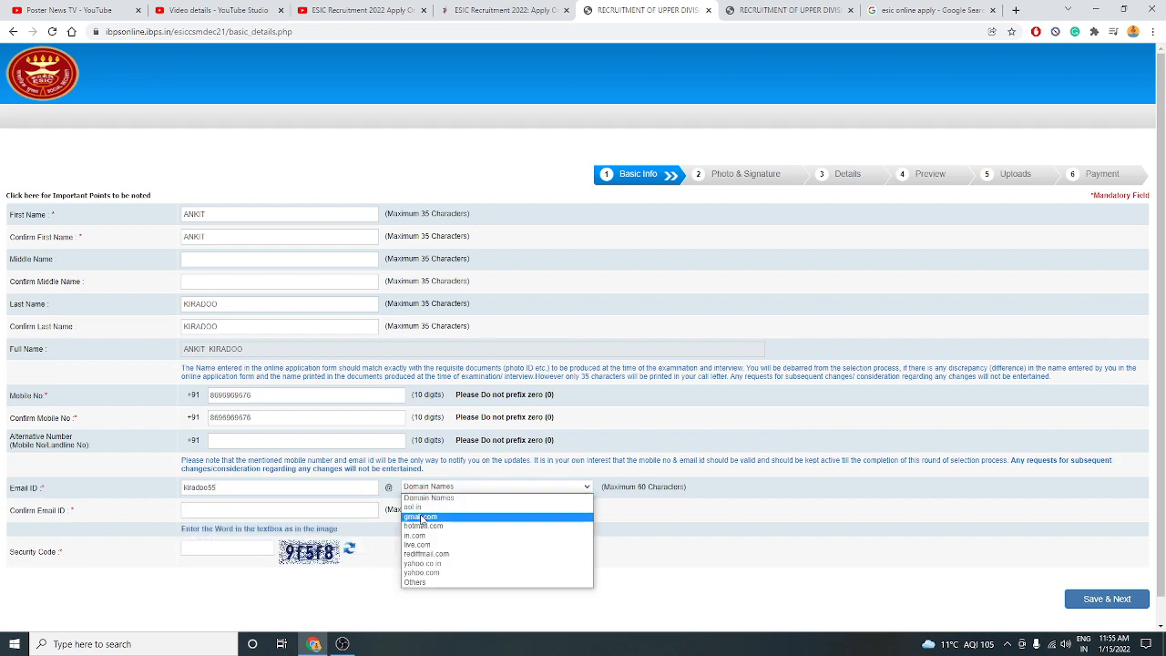
pyautogui.click(421, 516)
pyautogui.click(303, 510)
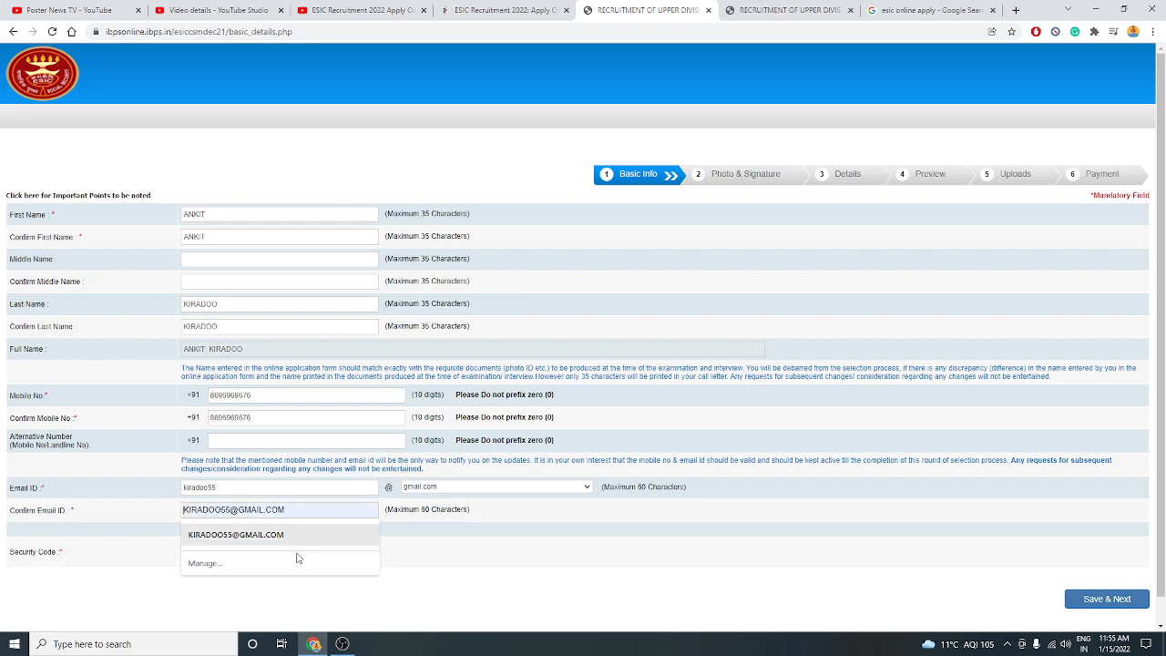
pyautogui.click(293, 536)
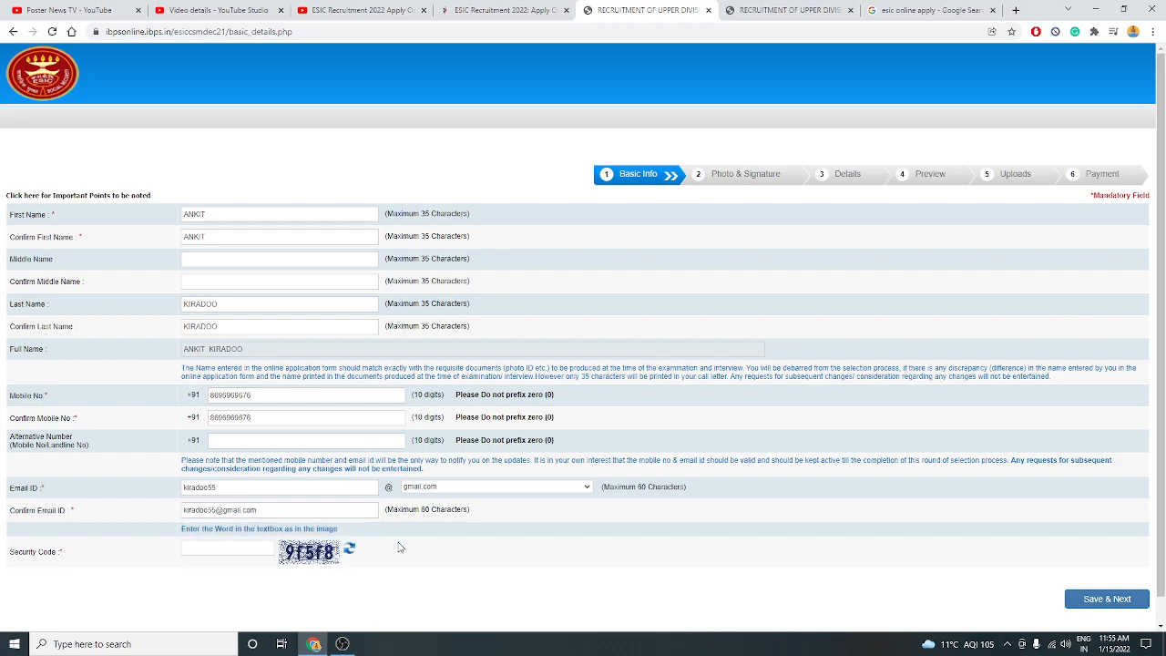
pyautogui.click(242, 551)
pyautogui.write('9f5f8')
# Save the Basic Info with Save & Next and confirm the details are correct.
pyautogui.click(1082, 599)
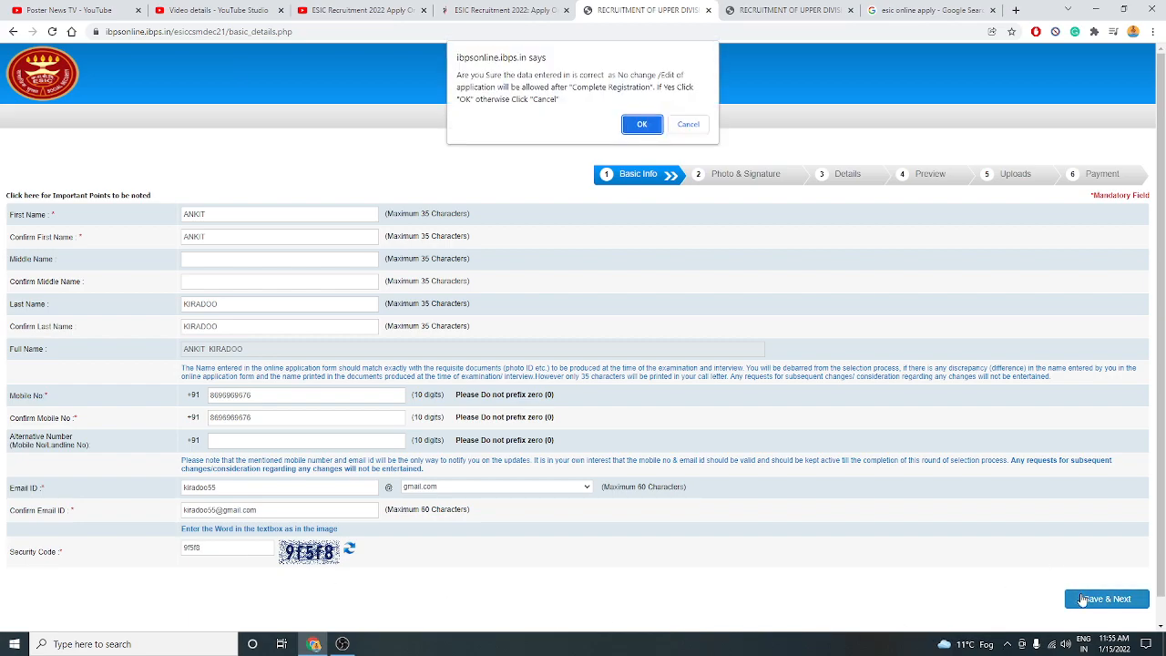
pyautogui.click(638, 125)
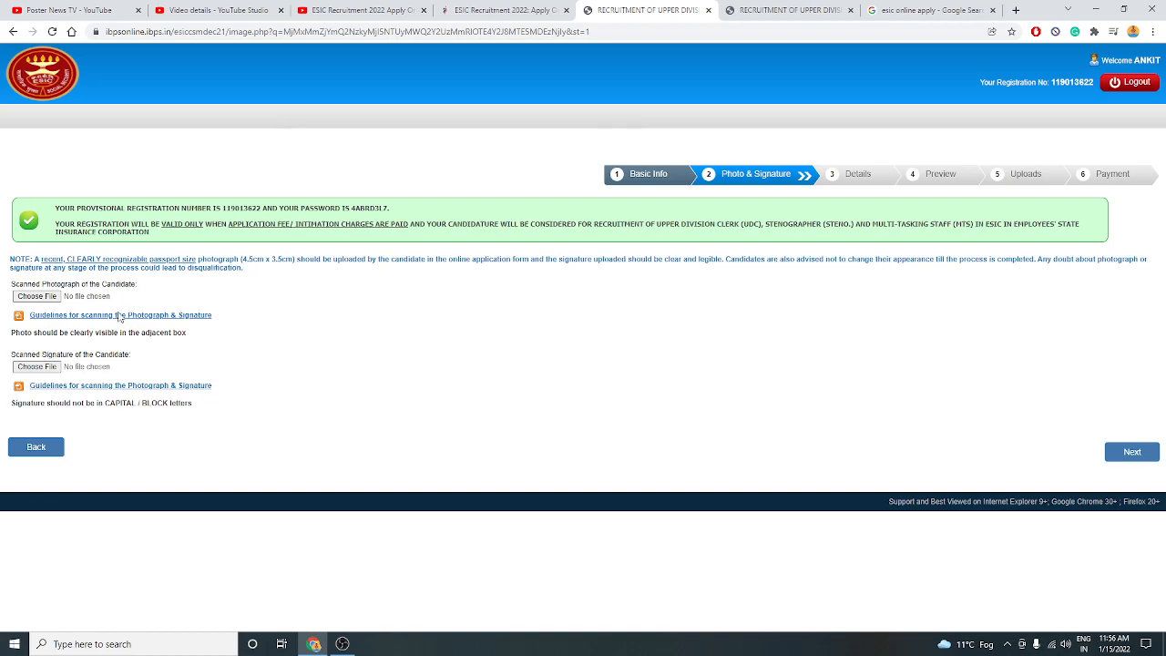
# Upload the candidate's photo JPG from the sign/photo folder on drive F: as the scanned photograph.
pyautogui.click(57, 299)
pyautogui.scroll(-10, 361, 181)
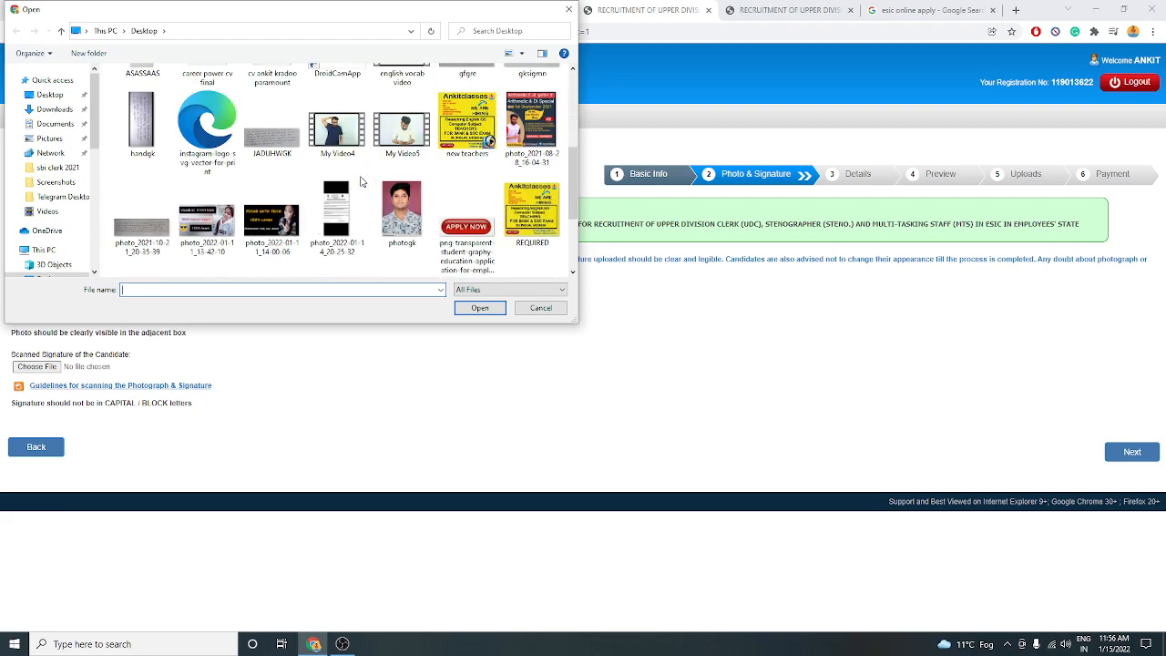
pyautogui.scroll(-5, 361, 181)
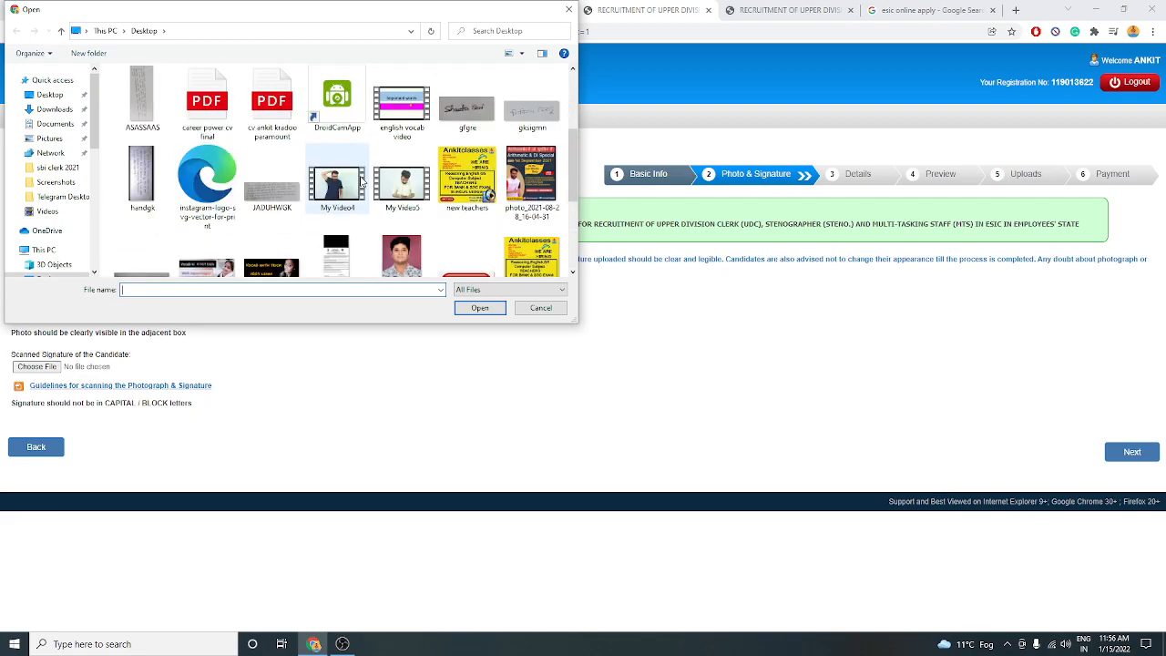
pyautogui.scroll(-5, 361, 181)
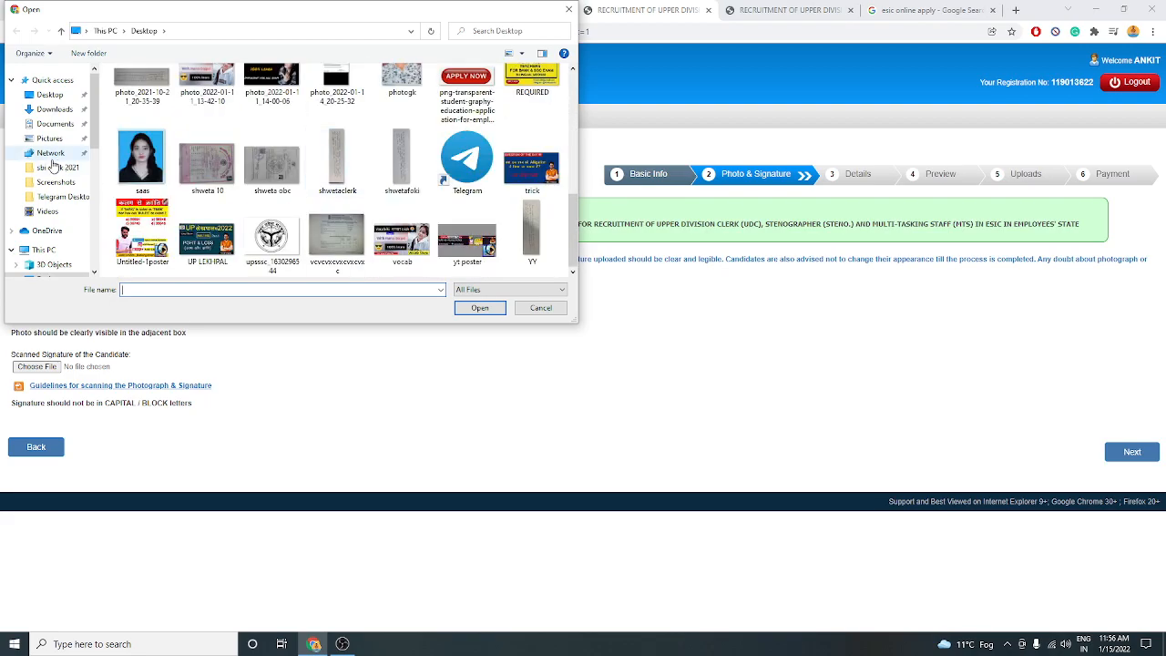
pyautogui.click(50, 94)
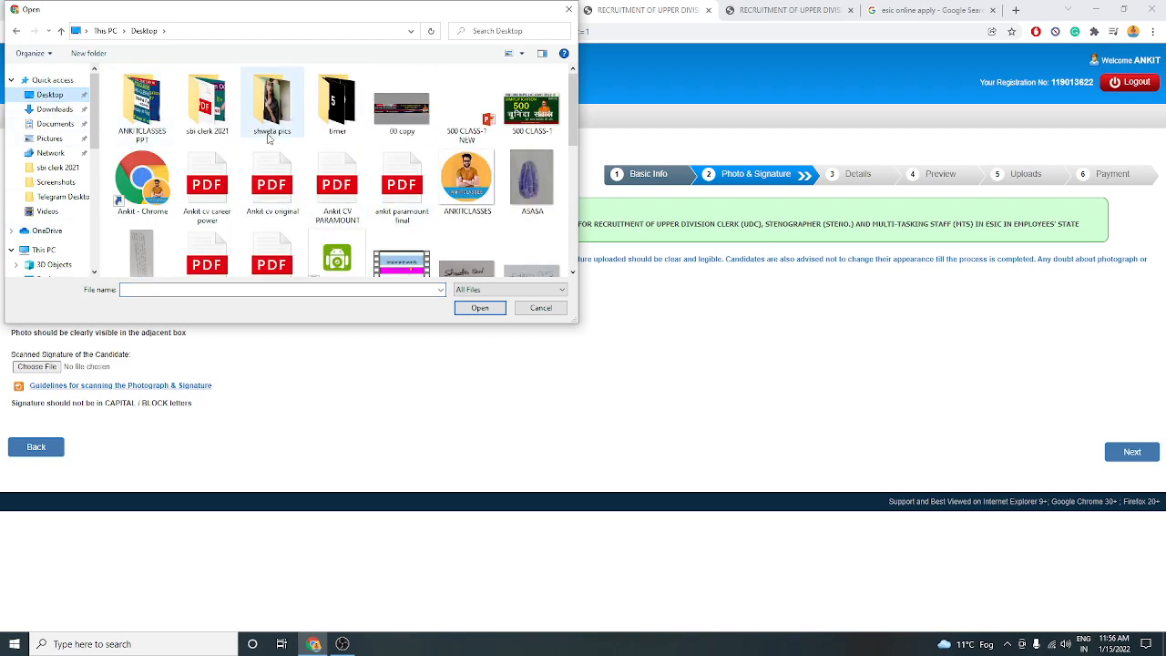
pyautogui.scroll(-5, 333, 165)
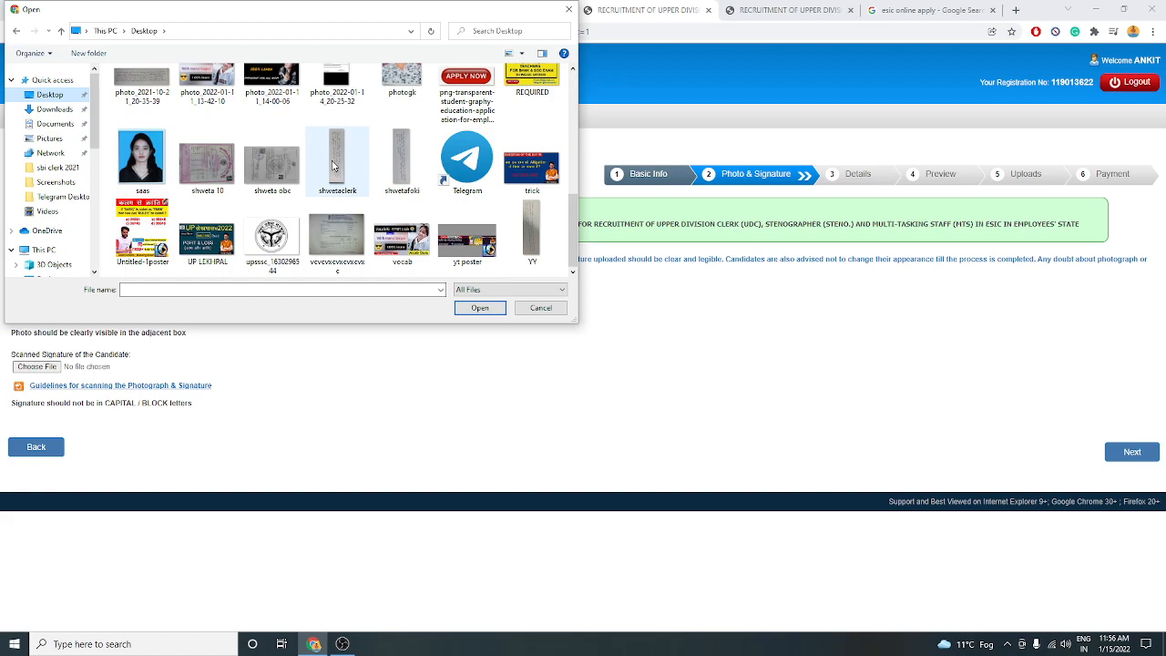
pyautogui.scroll(5, 333, 165)
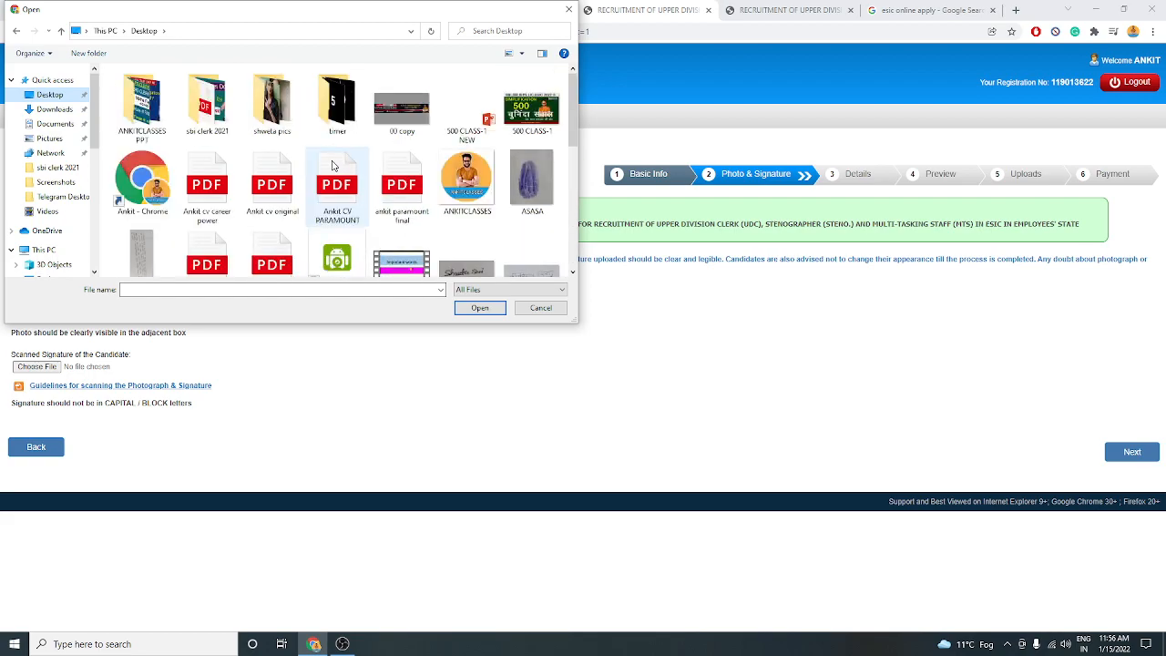
pyautogui.scroll(-5, 333, 165)
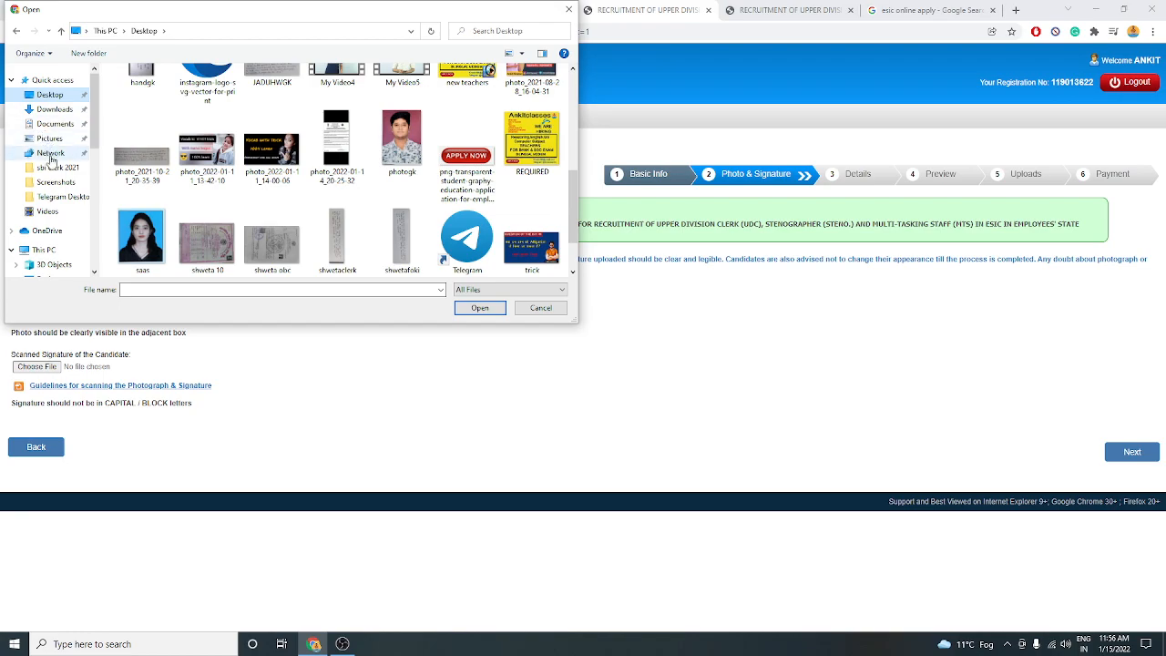
pyautogui.click(45, 251)
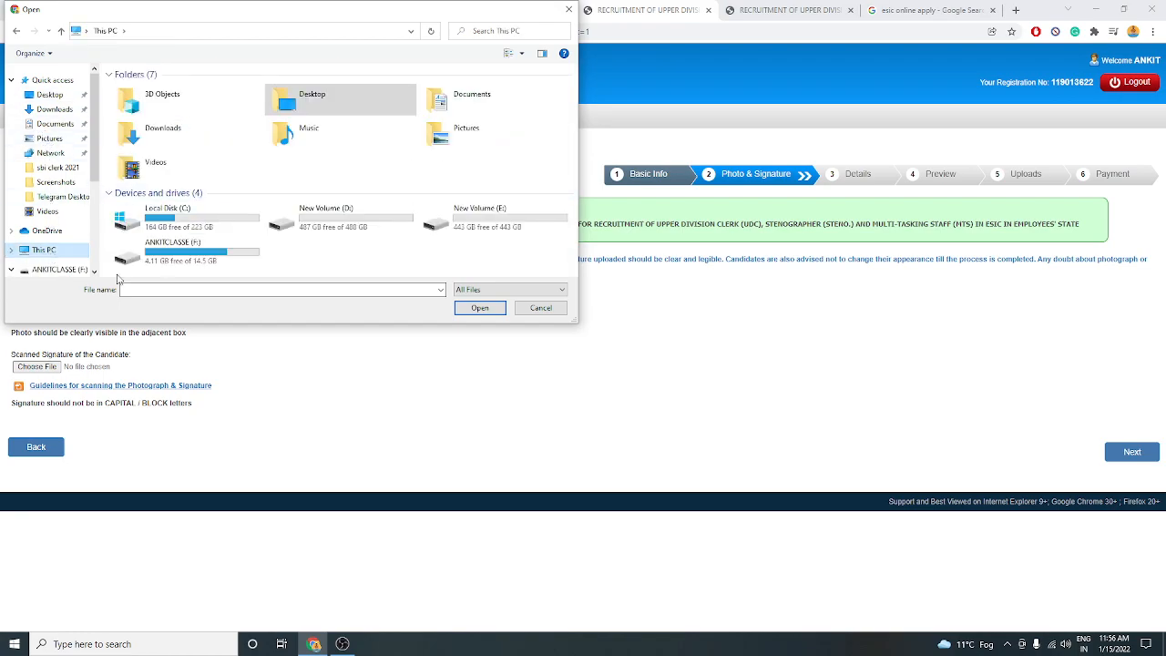
pyautogui.doubleClick(173, 253)
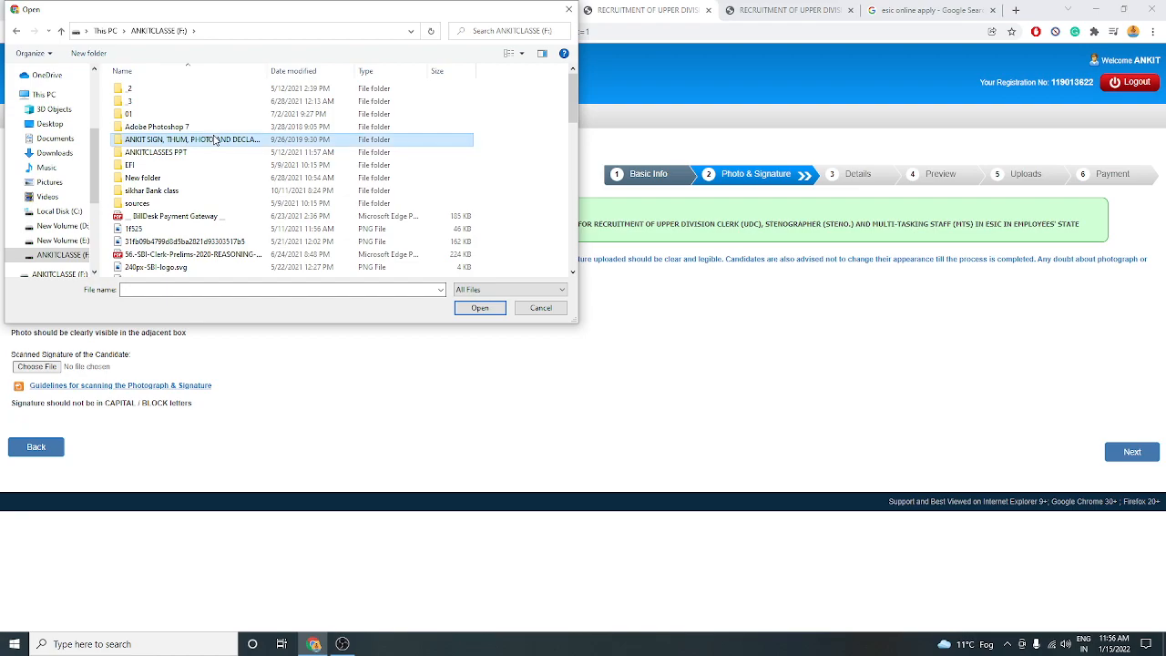
pyautogui.doubleClick(235, 143)
pyautogui.click(182, 114)
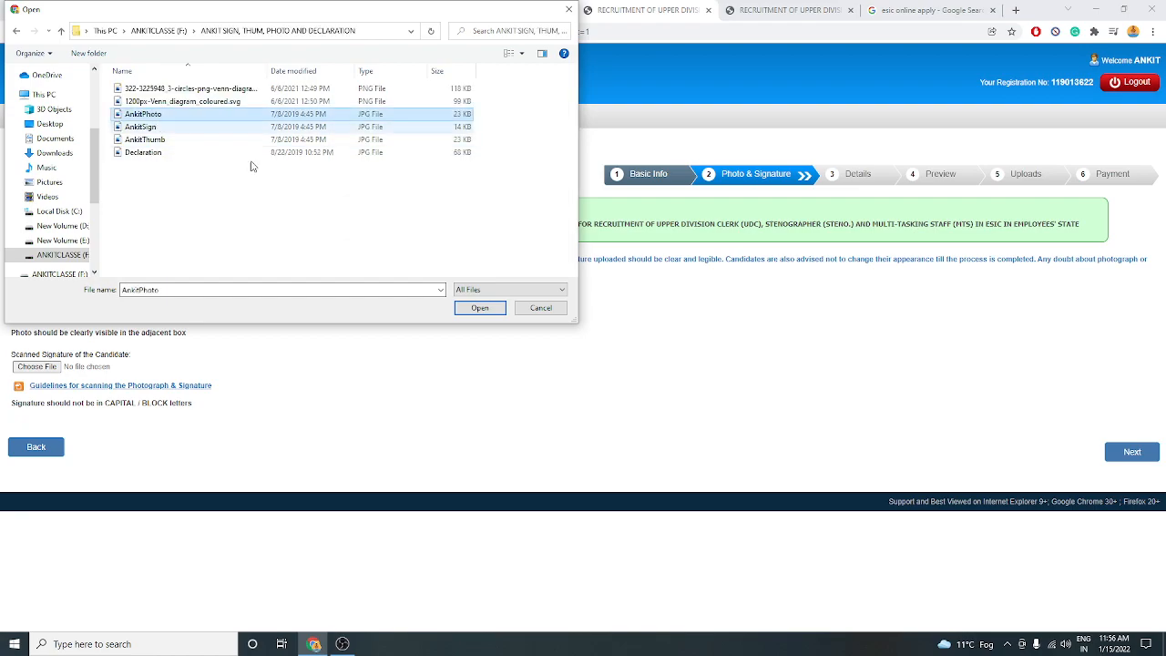
pyautogui.click(480, 308)
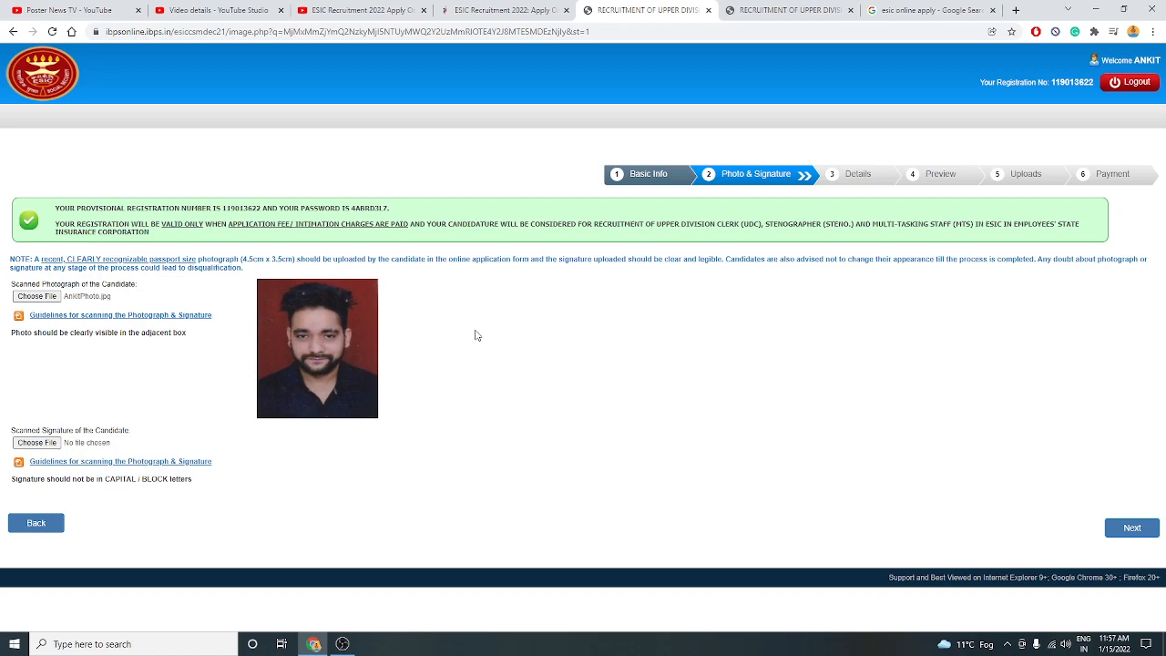
# Minimize Chrome and OBS, preview the photogk image, then bring up its context menu.
pyautogui.click(1096, 8)
pyautogui.click(1084, 9)
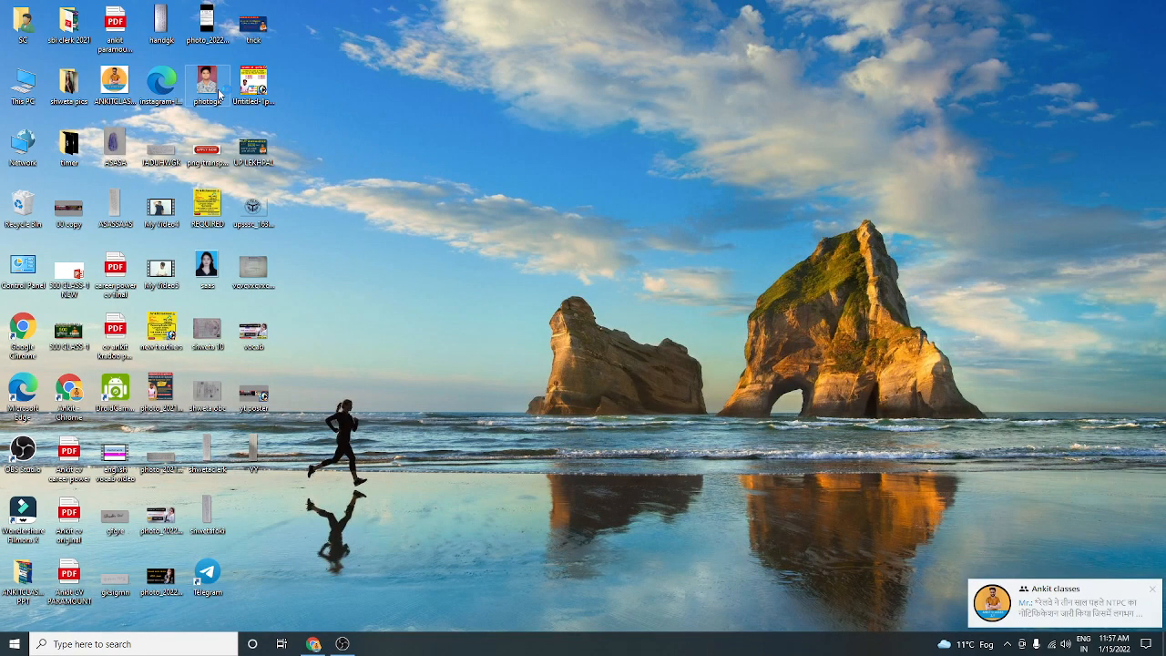
pyautogui.doubleClick(218, 94)
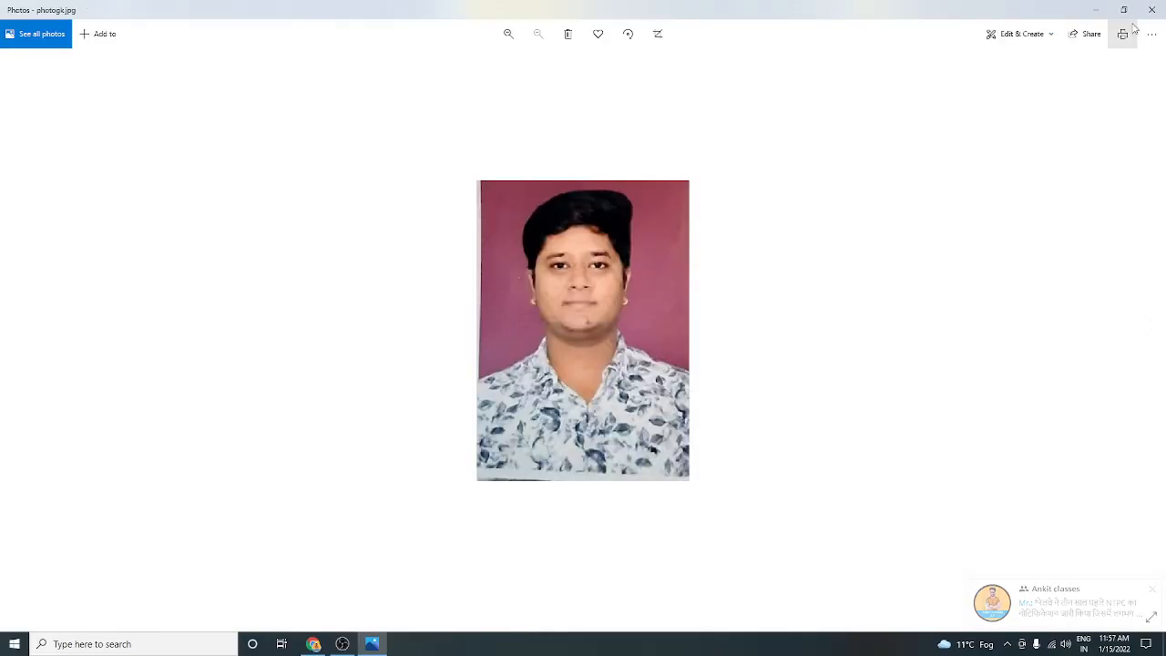
pyautogui.click(1152, 9)
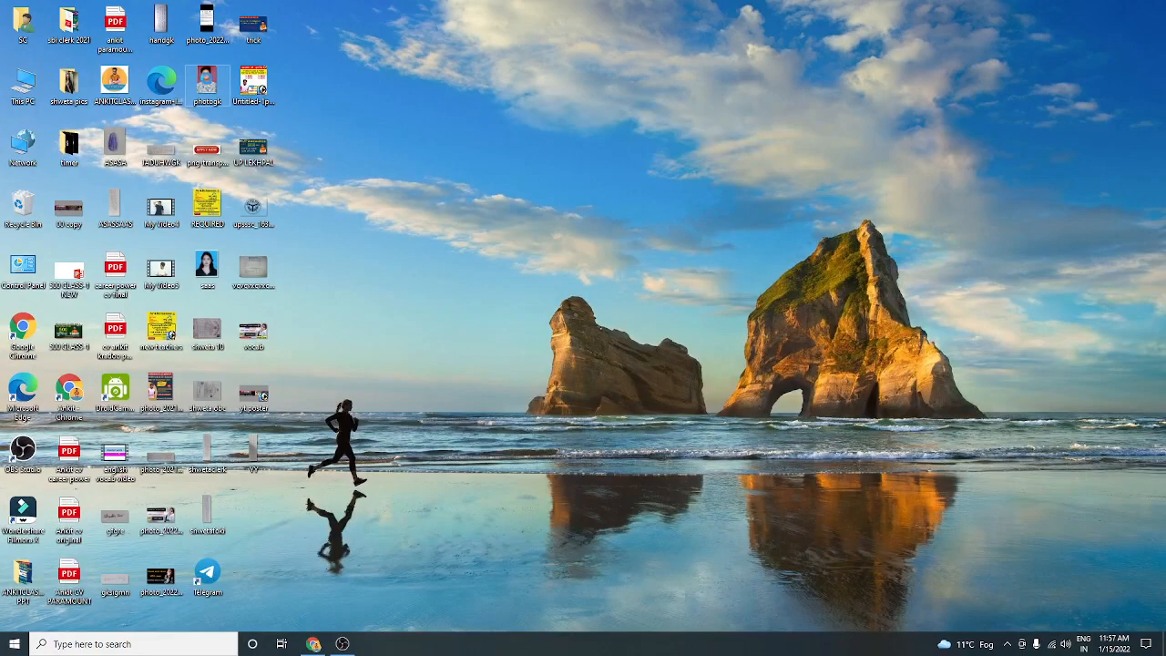
pyautogui.rightClick(207, 80)
# Open photogk in Paint to confirm its 350 × 495 pixel size, then return to the upload page.
pyautogui.moveTo(246, 270)
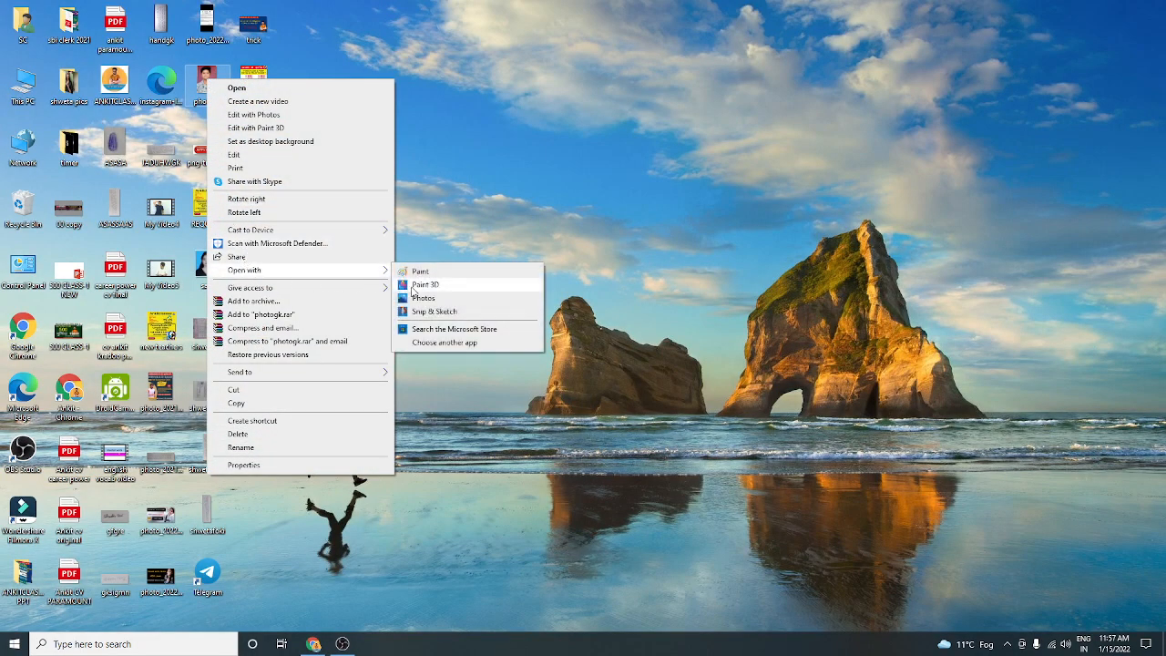
pyautogui.click(419, 270)
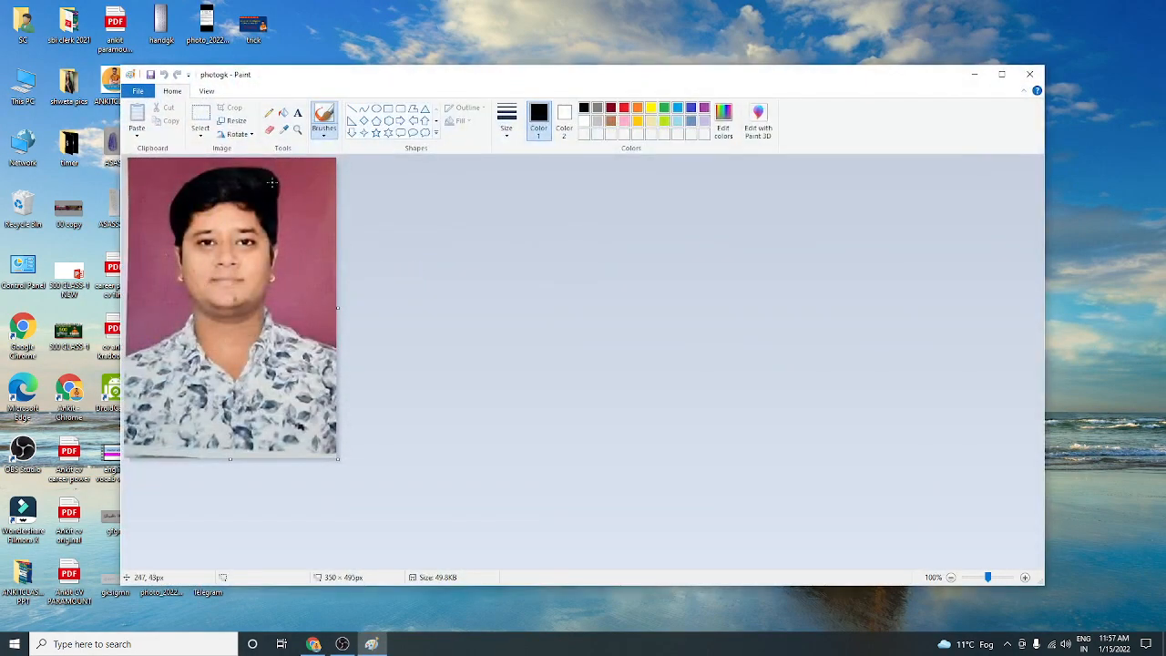
pyautogui.click(233, 121)
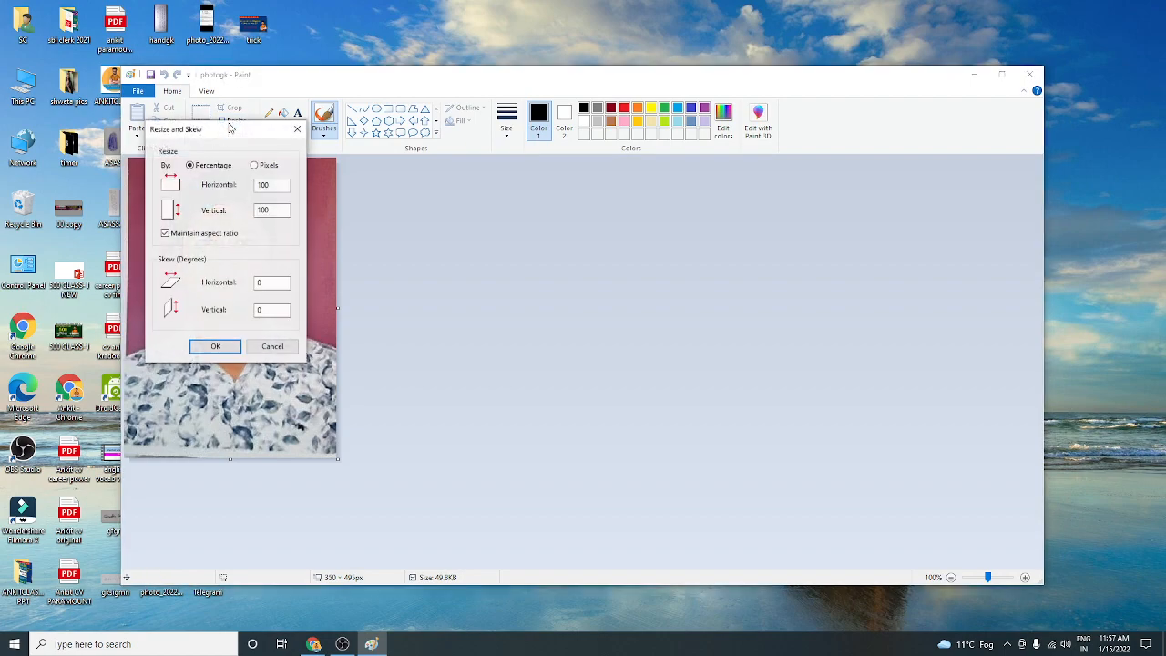
pyautogui.click(255, 166)
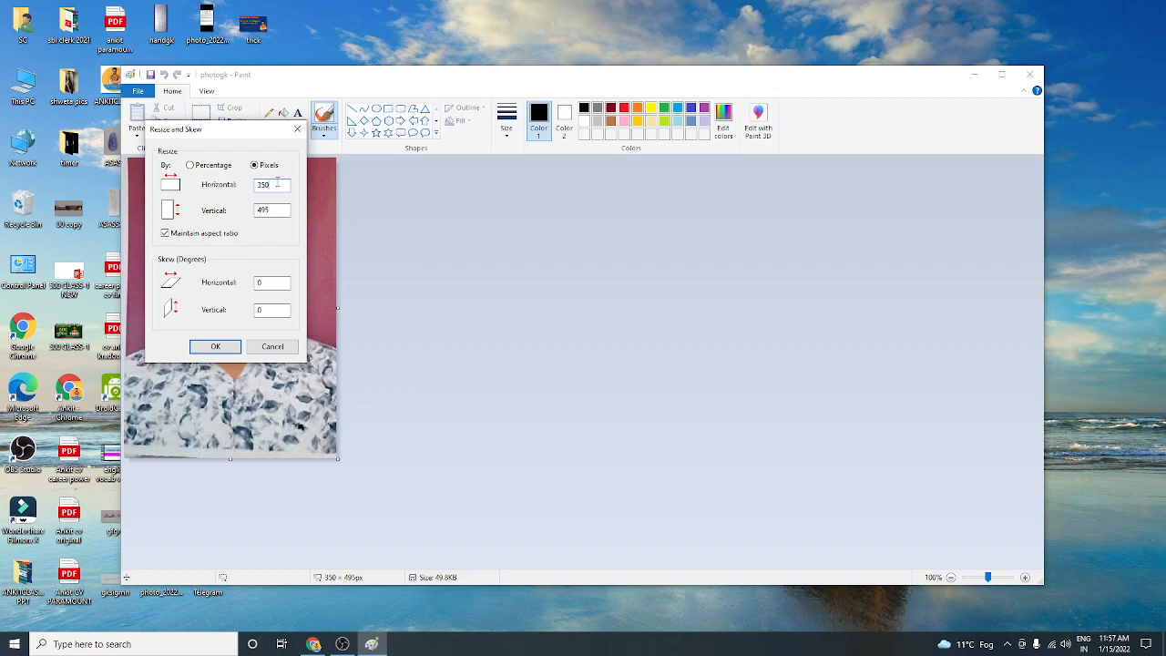
pyautogui.click(1038, 71)
pyautogui.click(299, 131)
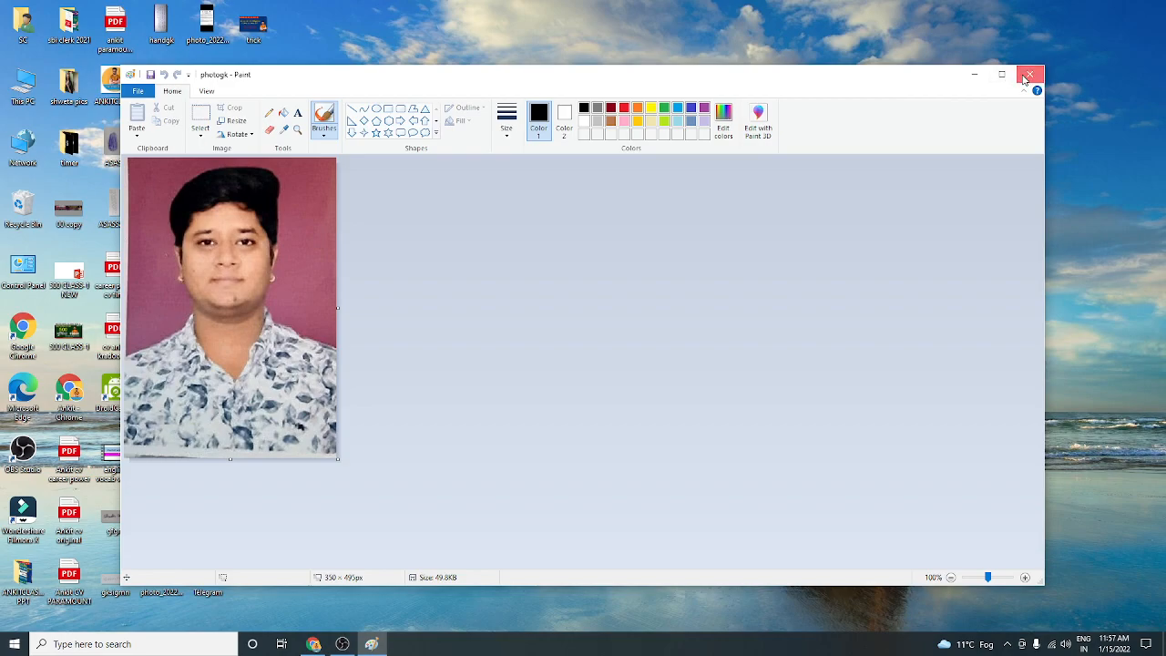
pyautogui.click(1029, 75)
pyautogui.click(313, 644)
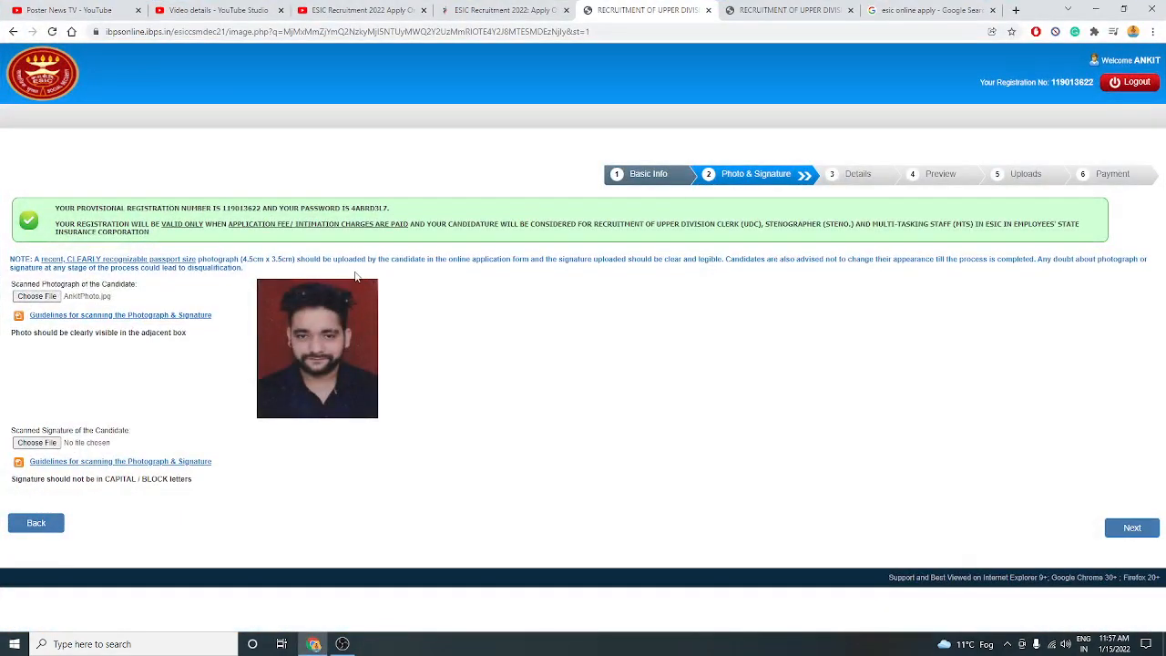
# Upload the candidate's signature JPG as the scanned signature and continue to the Details step.
pyautogui.click(35, 444)
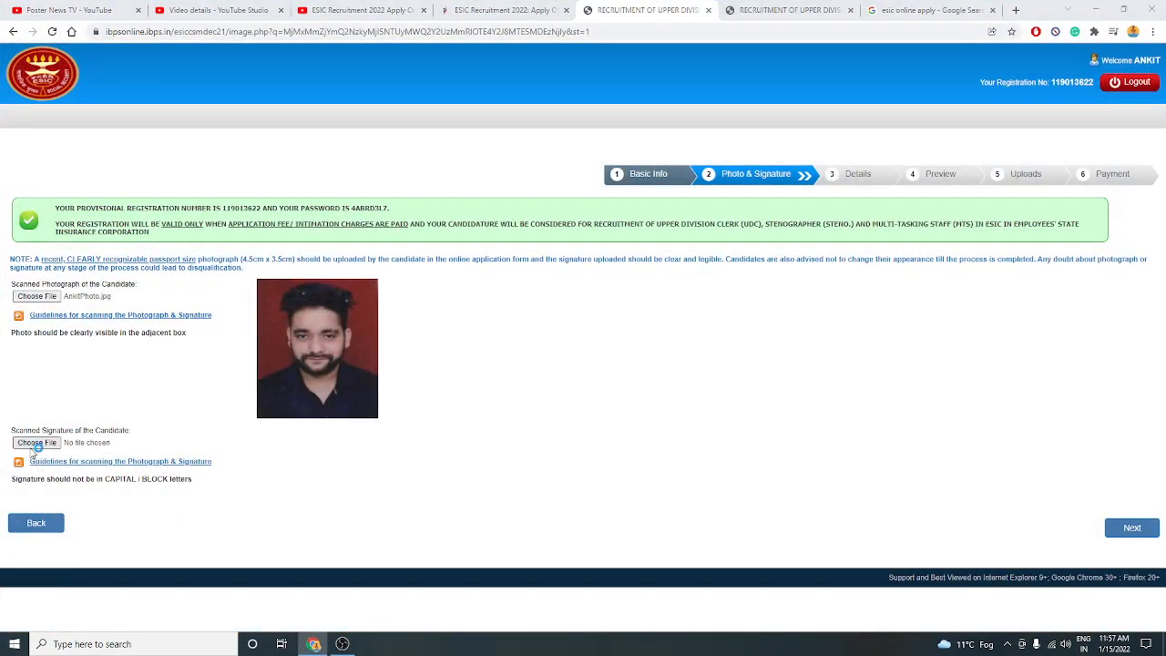
pyautogui.click(146, 129)
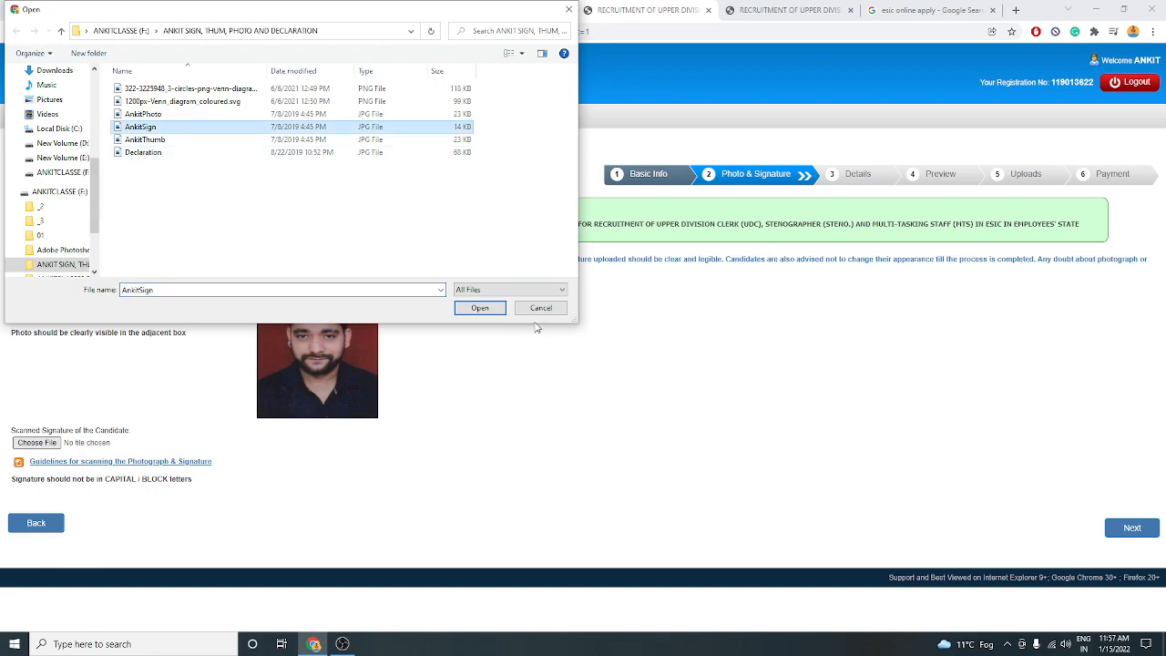
pyautogui.click(480, 308)
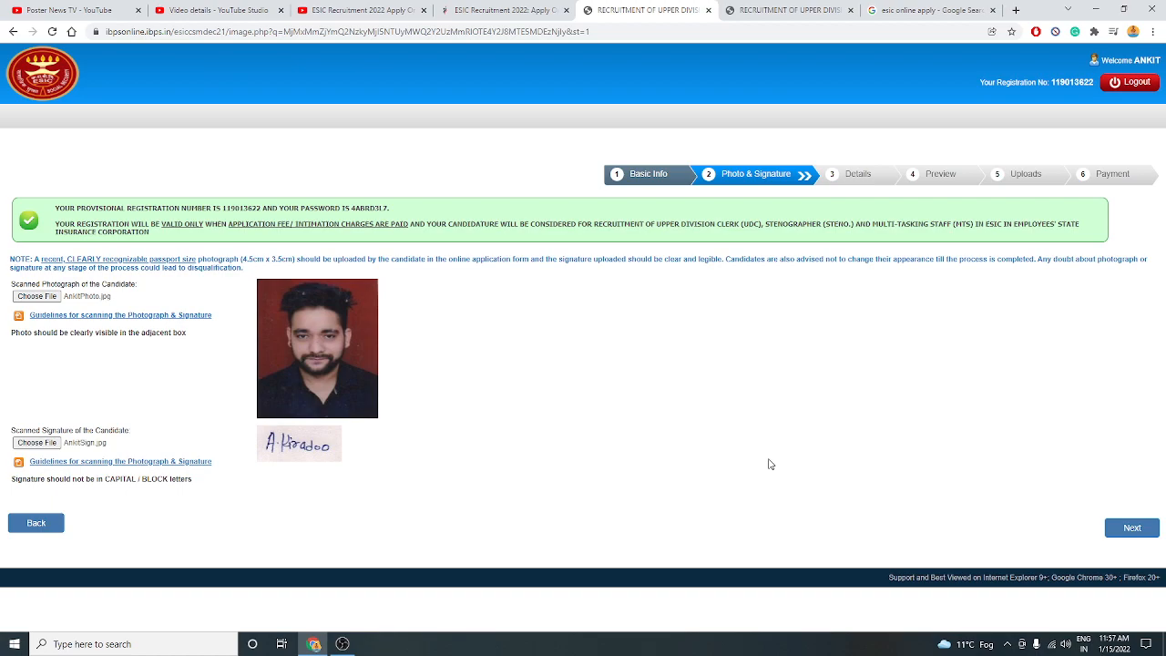
pyautogui.click(1132, 528)
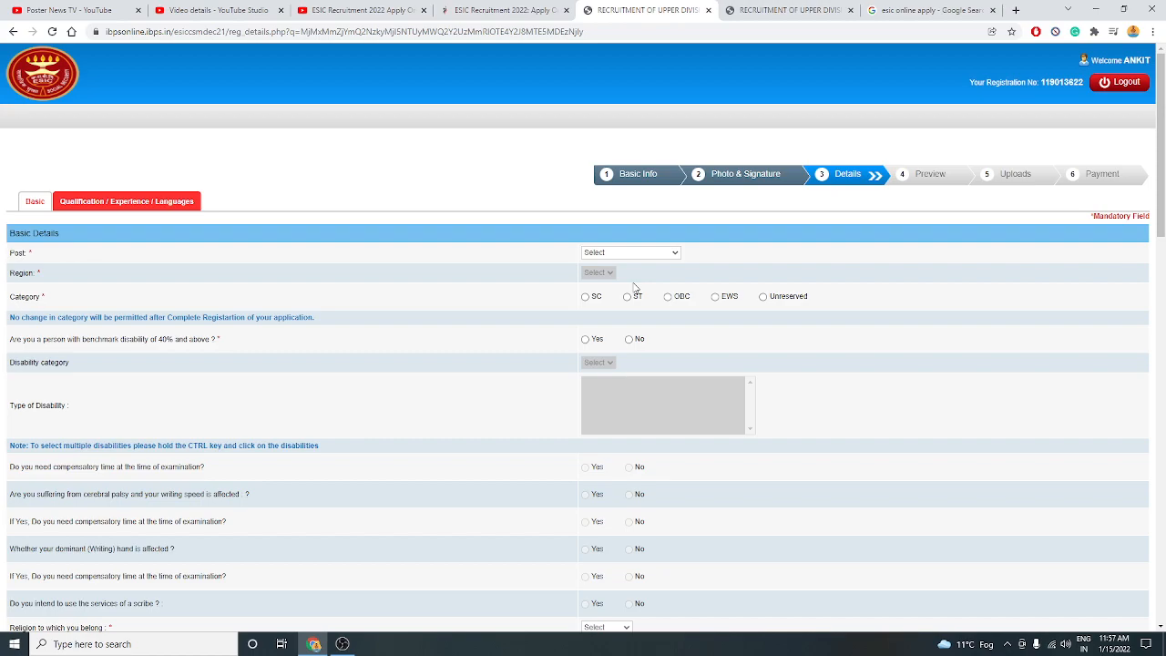
# Choose UPPER DIVISION CLERK as the post and Rajasthan as the region.
pyautogui.click(612, 255)
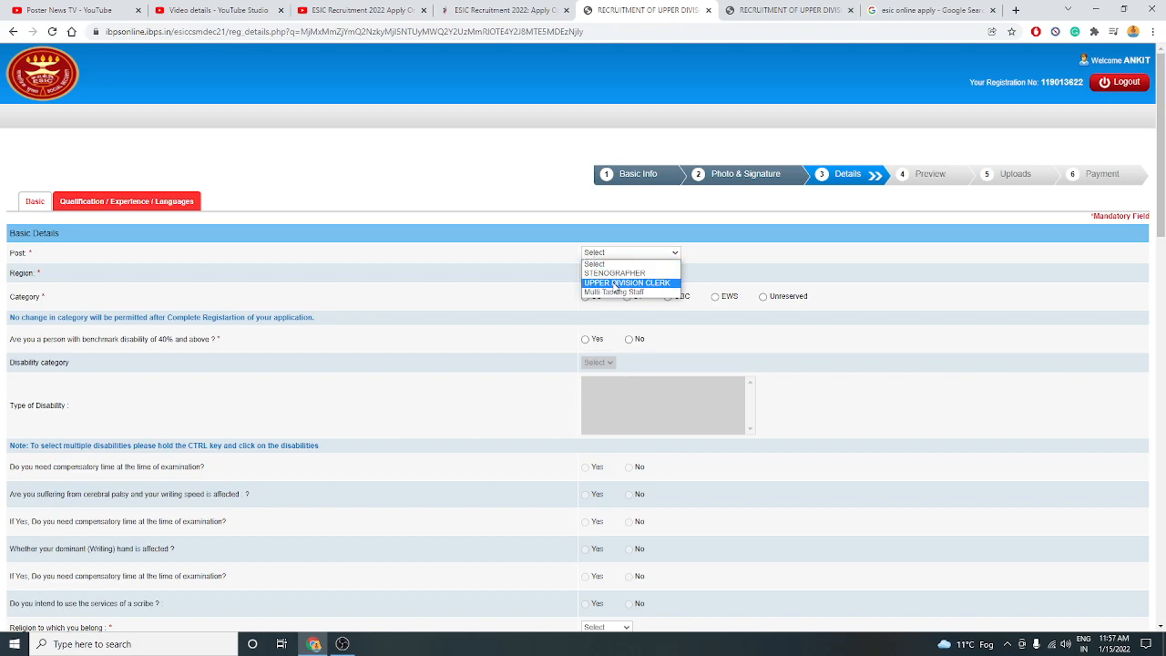
pyautogui.click(615, 282)
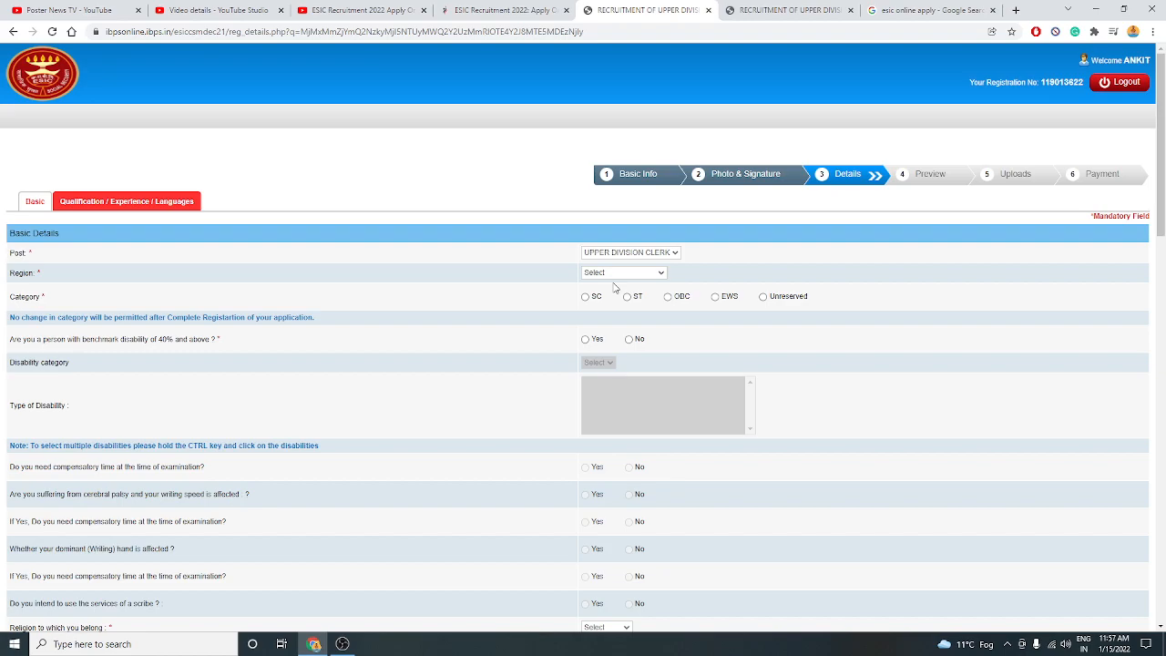
pyautogui.click(614, 277)
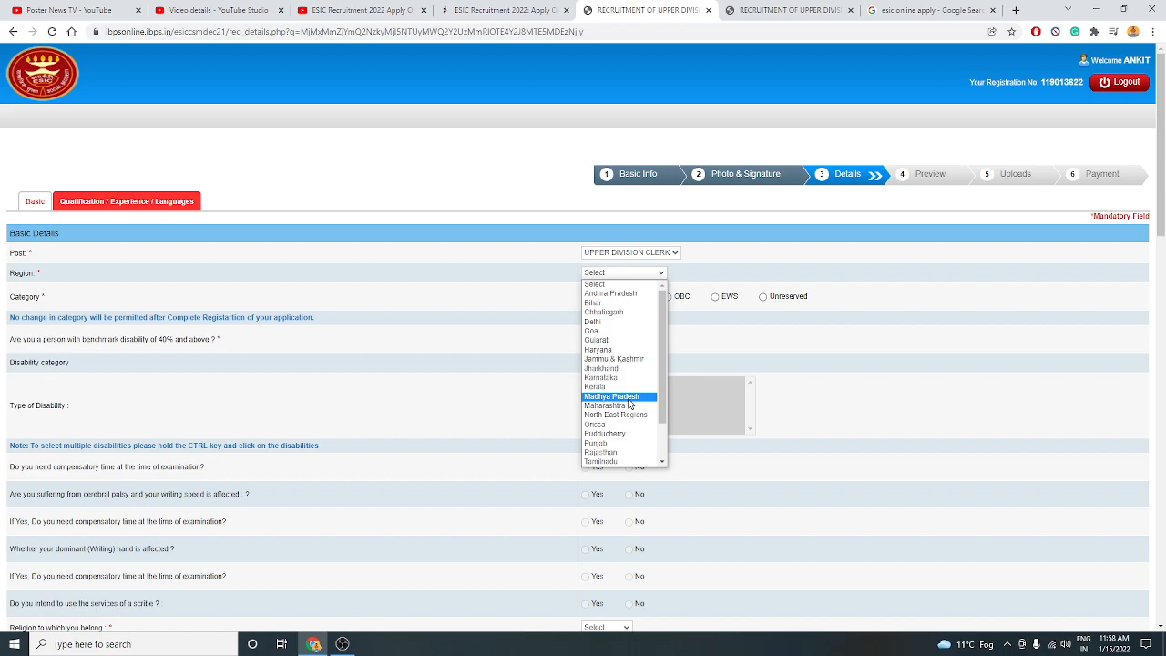
pyautogui.scroll(-2, 624, 383)
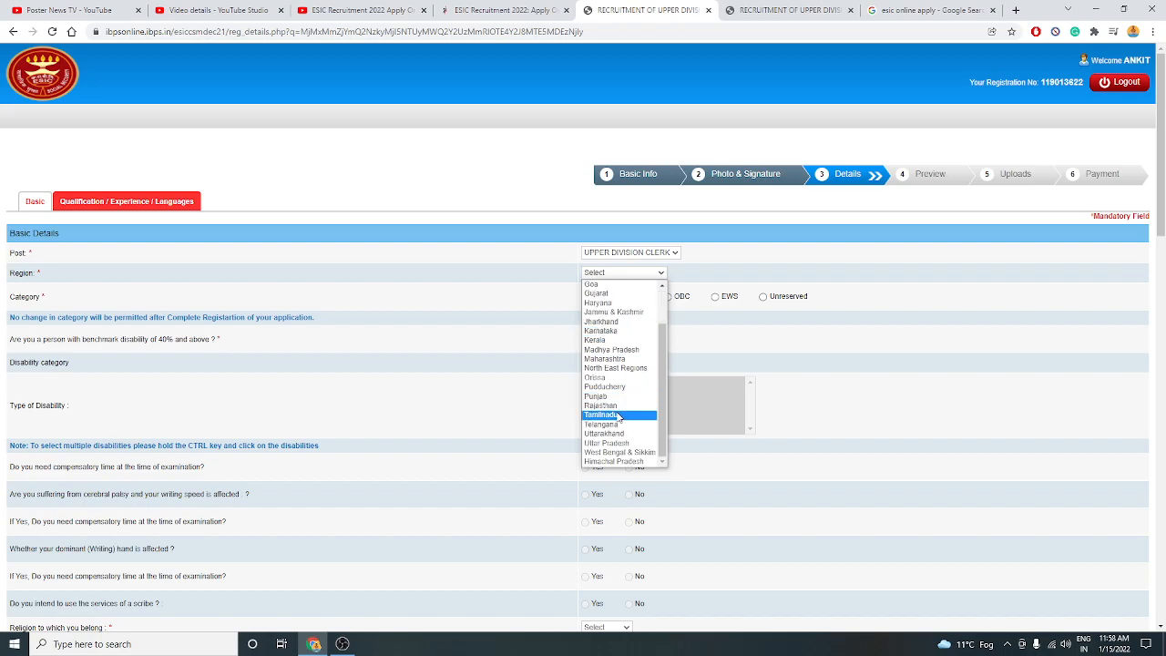
pyautogui.click(617, 405)
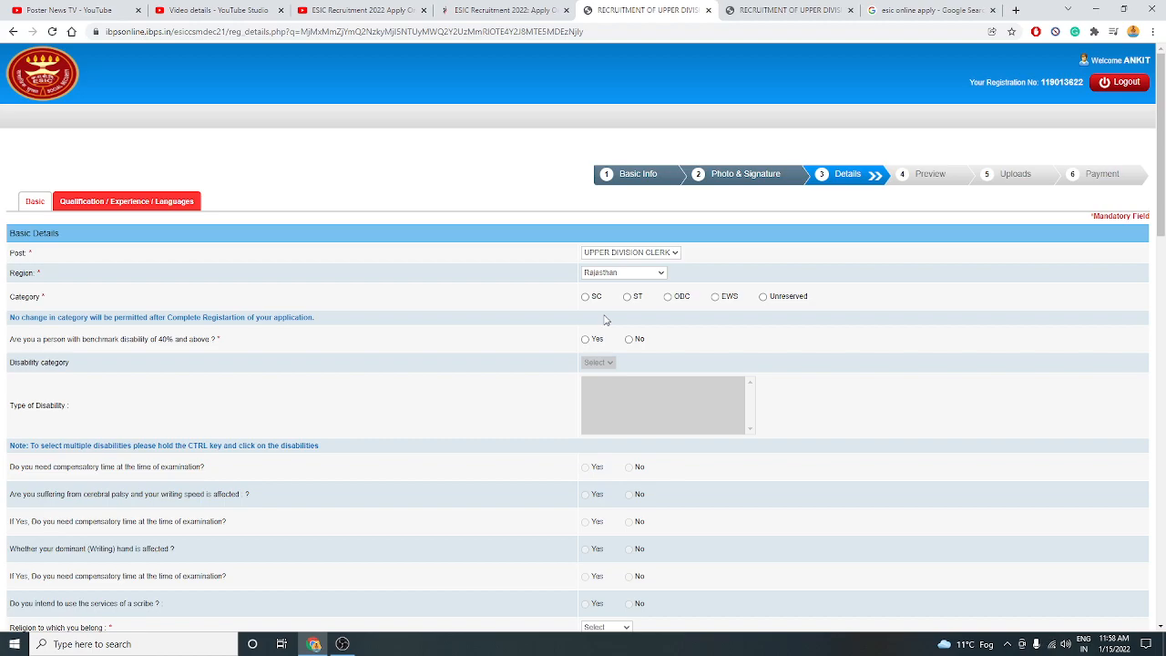
# Set the category to EWS, accepting its alert, and answer No to benchmark disability.
pyautogui.click(714, 298)
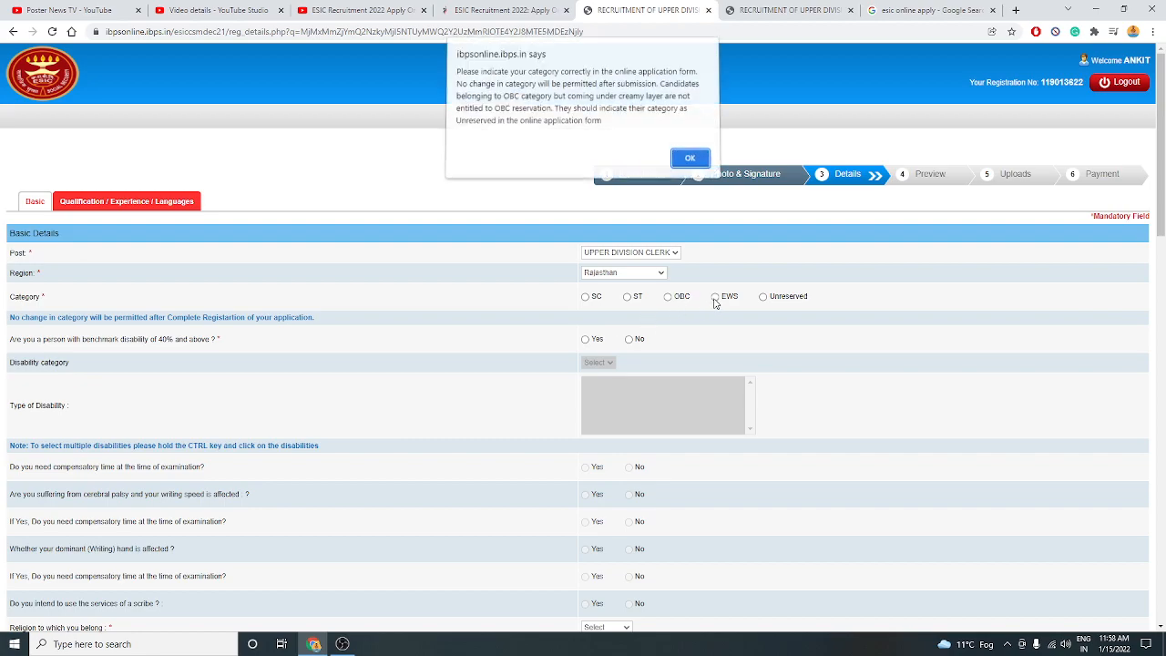
pyautogui.click(686, 162)
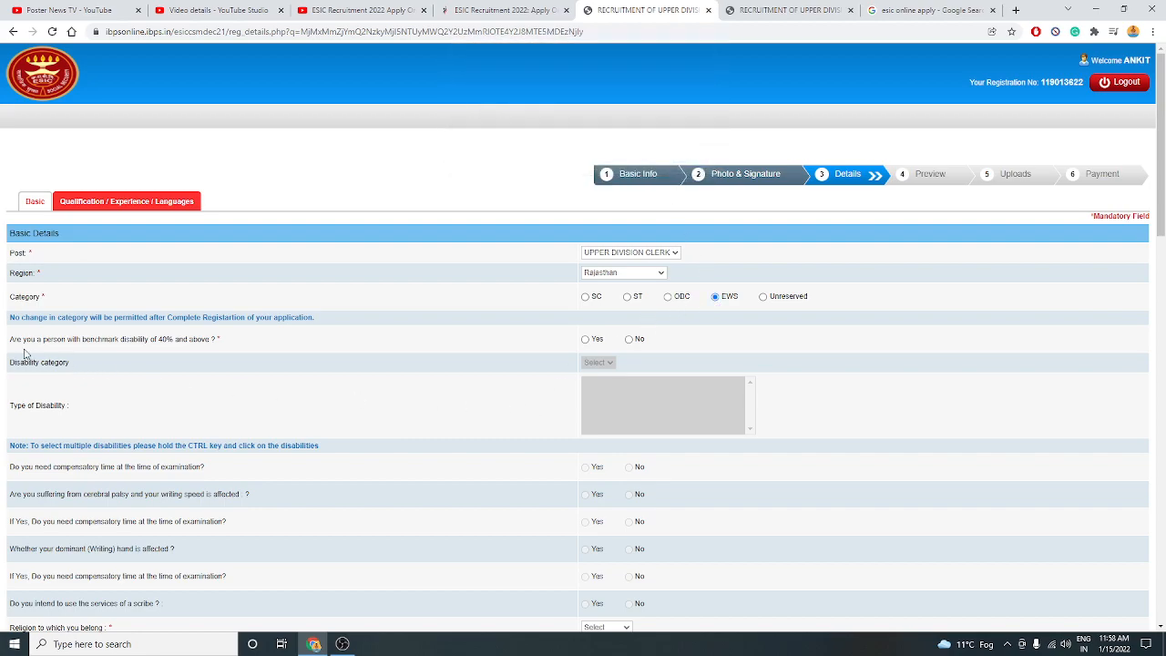
pyautogui.click(629, 340)
pyautogui.scroll(-2, 404, 422)
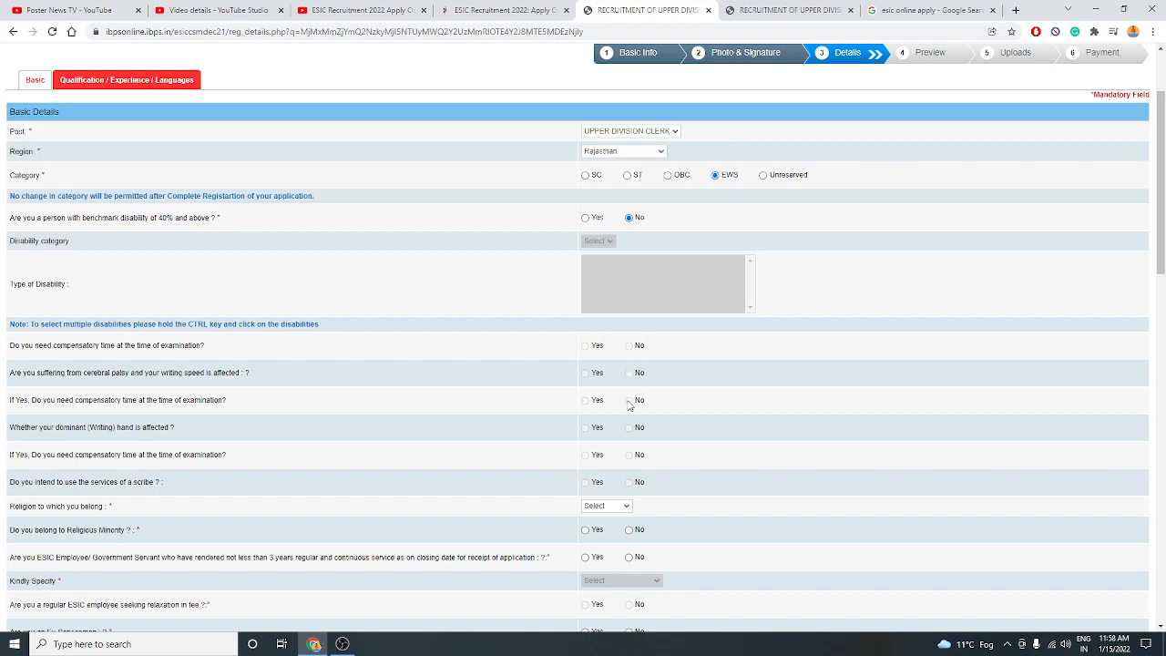
# Select Hindu as religion and answer No to minority, ESIC employee, ex-serviceman and age-relaxation questions.
pyautogui.scroll(-1, 633, 487)
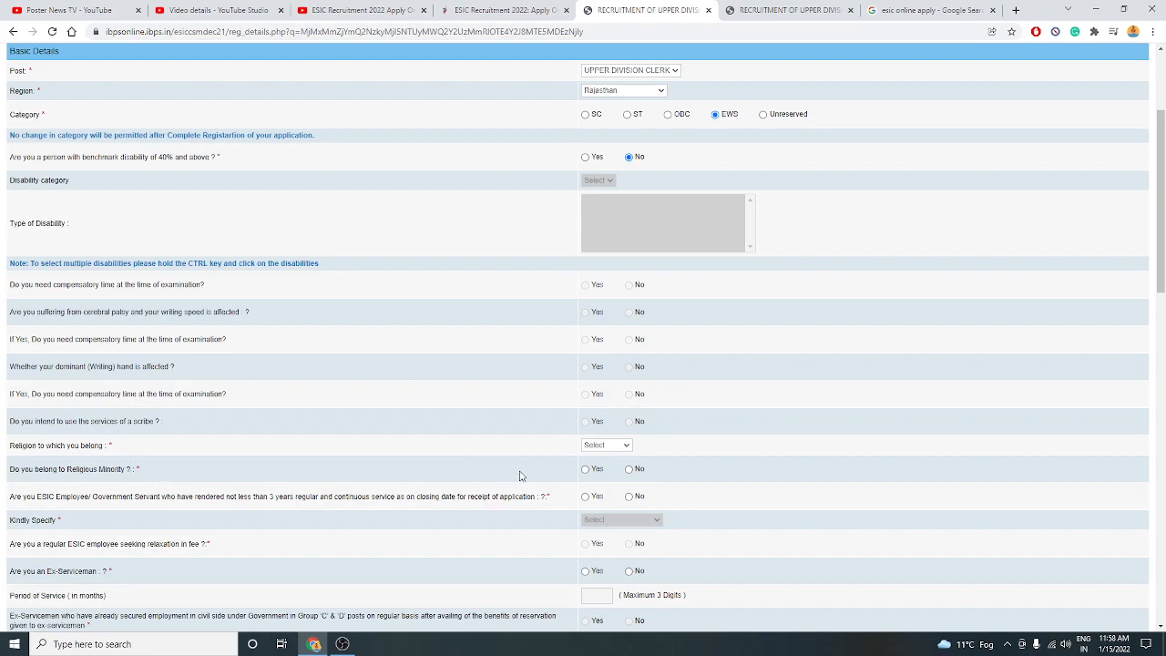
pyautogui.click(601, 447)
pyautogui.click(594, 483)
pyautogui.scroll(-1, 698, 450)
pyautogui.scroll(-1, 699, 450)
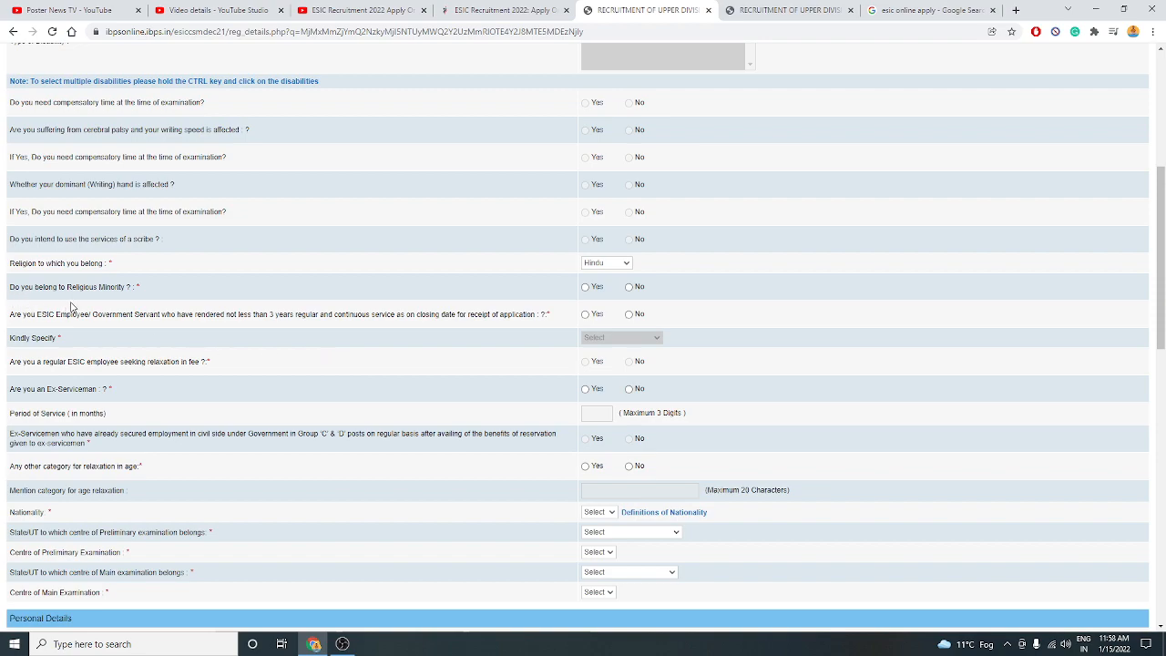
pyautogui.click(629, 287)
pyautogui.click(629, 315)
pyautogui.click(629, 389)
pyautogui.scroll(-1, 89, 412)
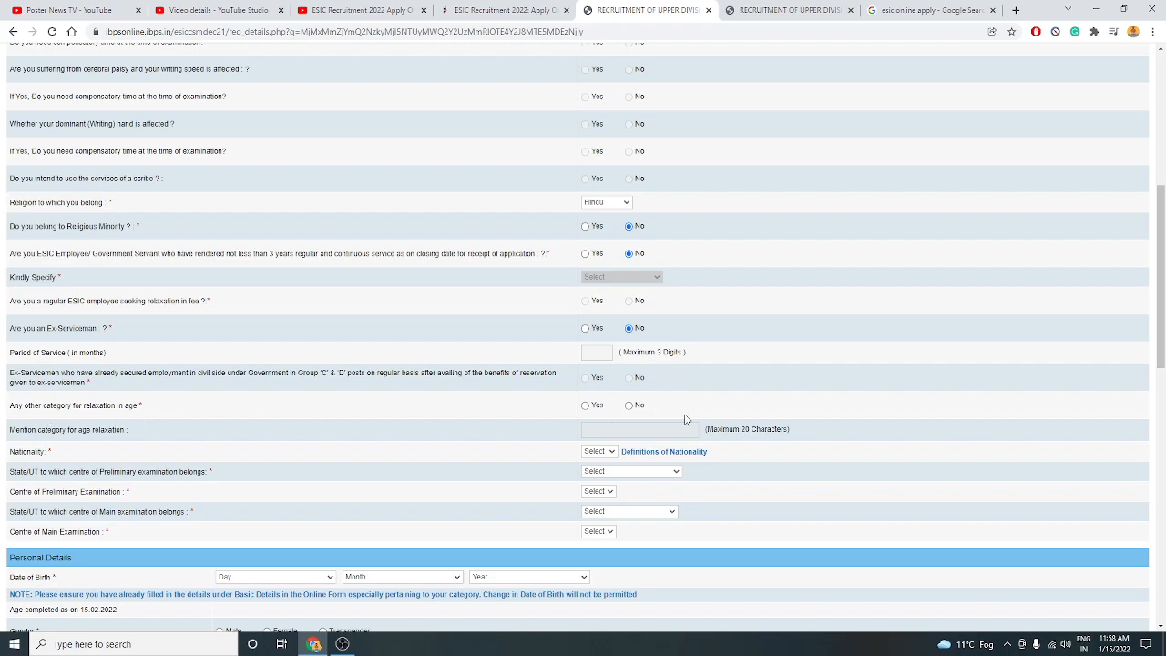
pyautogui.click(630, 406)
pyautogui.scroll(-2, 277, 401)
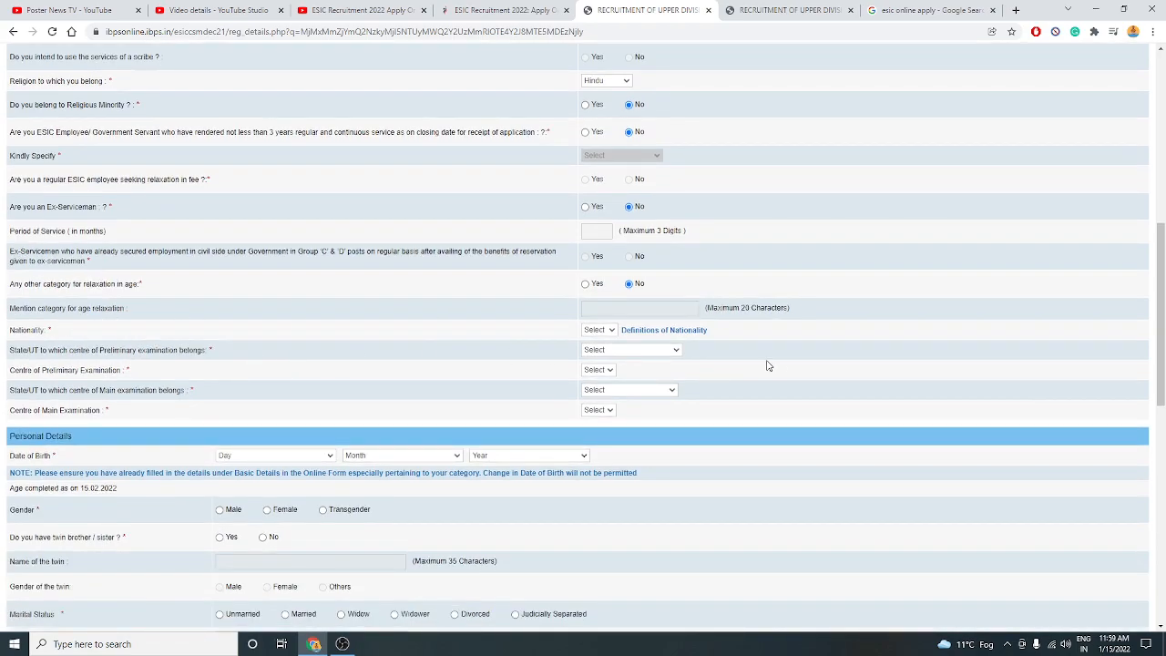
# Set the nationality to Indian.
pyautogui.click(597, 332)
pyautogui.click(594, 350)
pyautogui.click(655, 352)
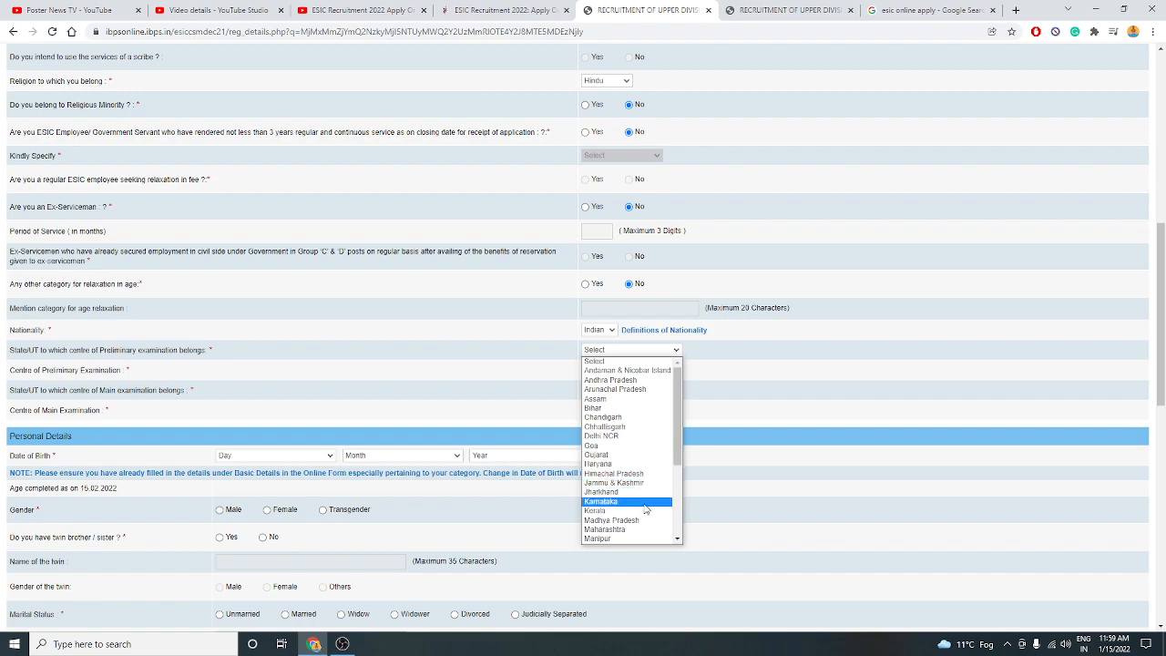
# Choose Rajasthan, Bikaner for the preliminary exam and RAJASTHAN, JAIPUR for the main exam.
pyautogui.scroll(-3, 650, 496)
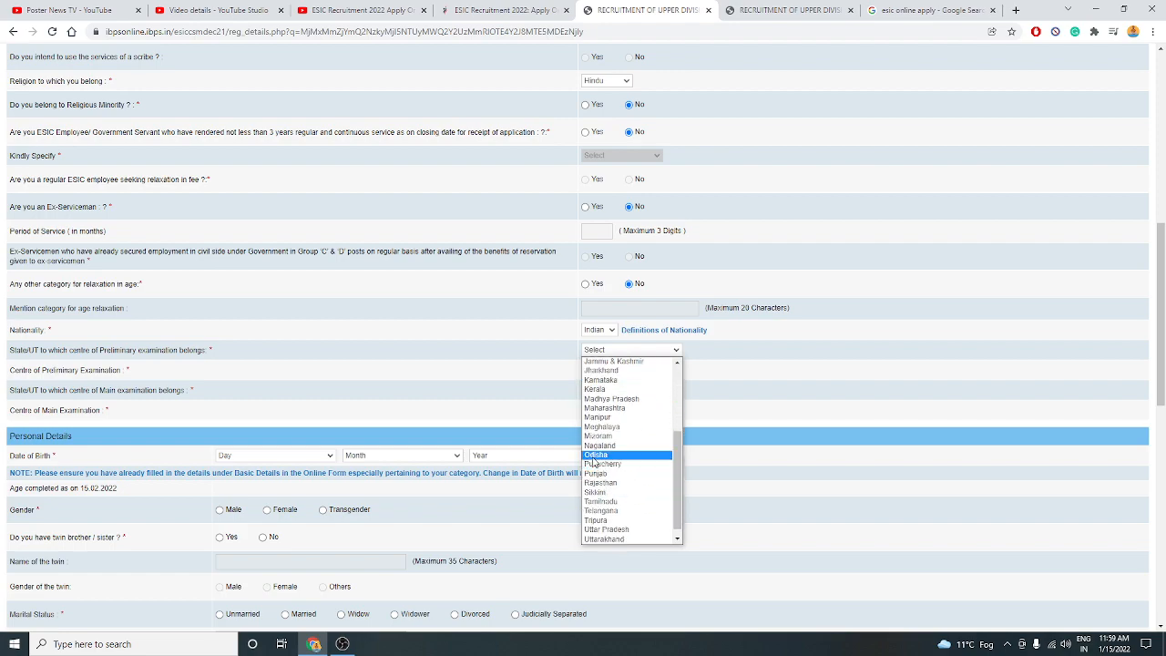
pyautogui.click(597, 483)
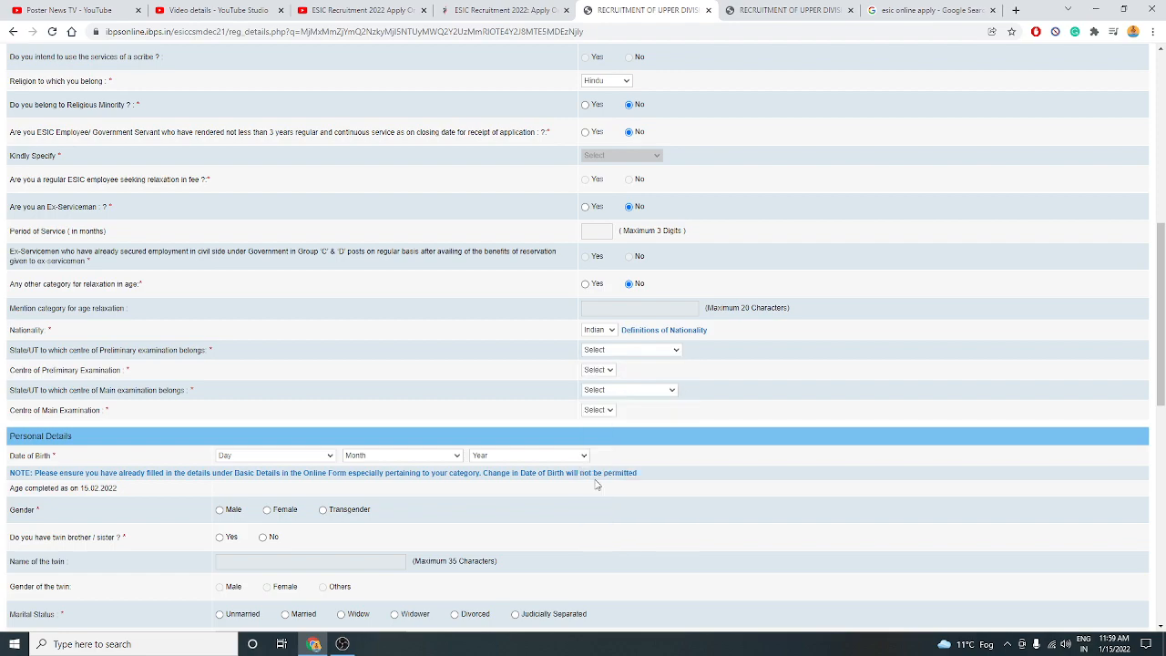
pyautogui.click(600, 372)
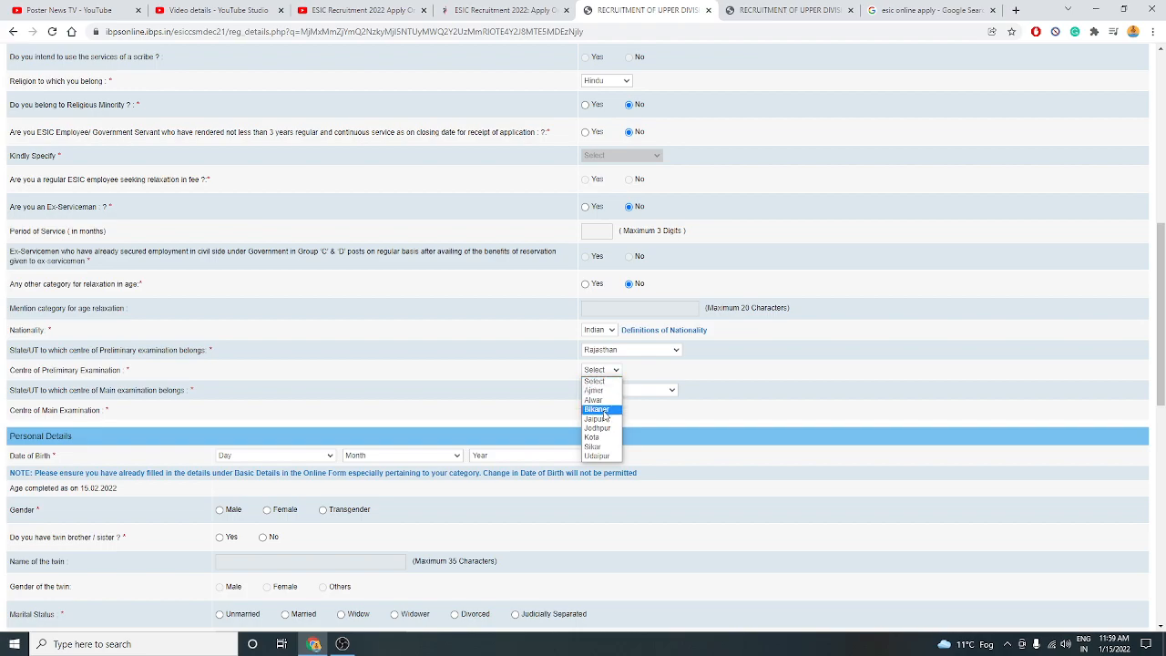
pyautogui.click(604, 410)
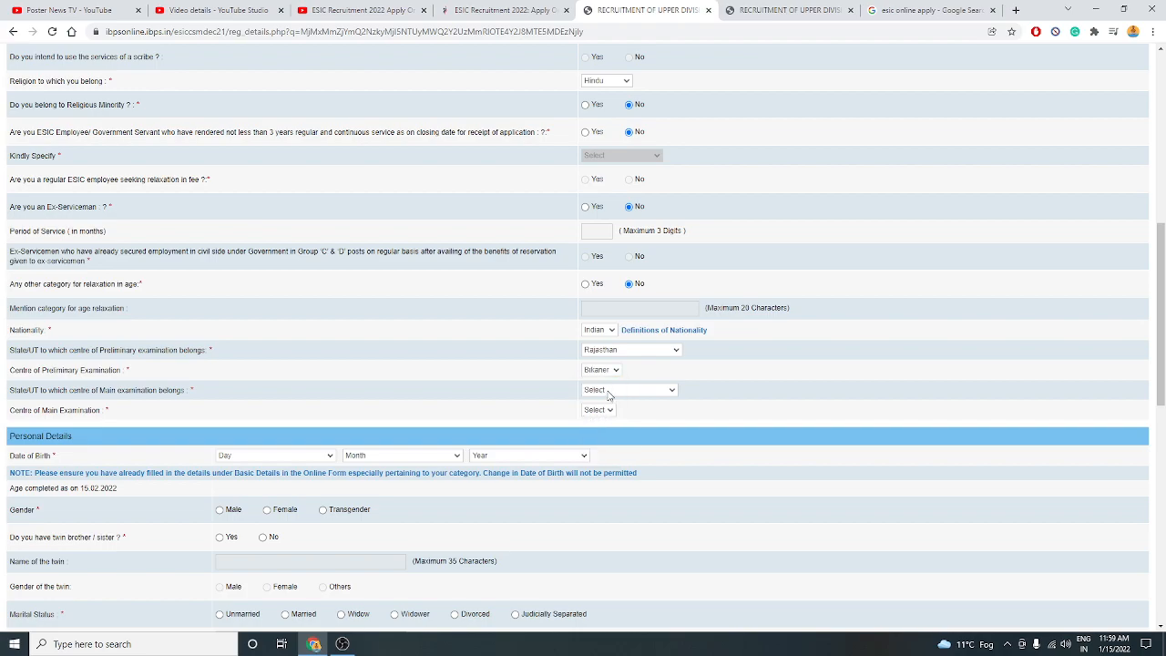
pyautogui.click(609, 392)
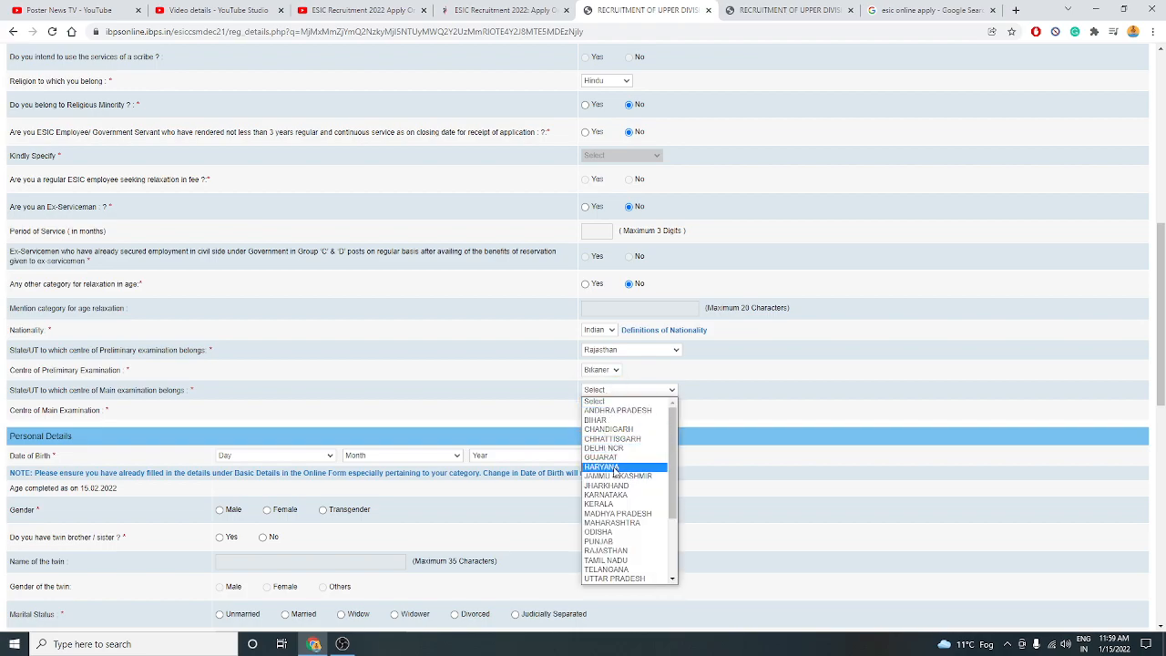
pyautogui.click(612, 552)
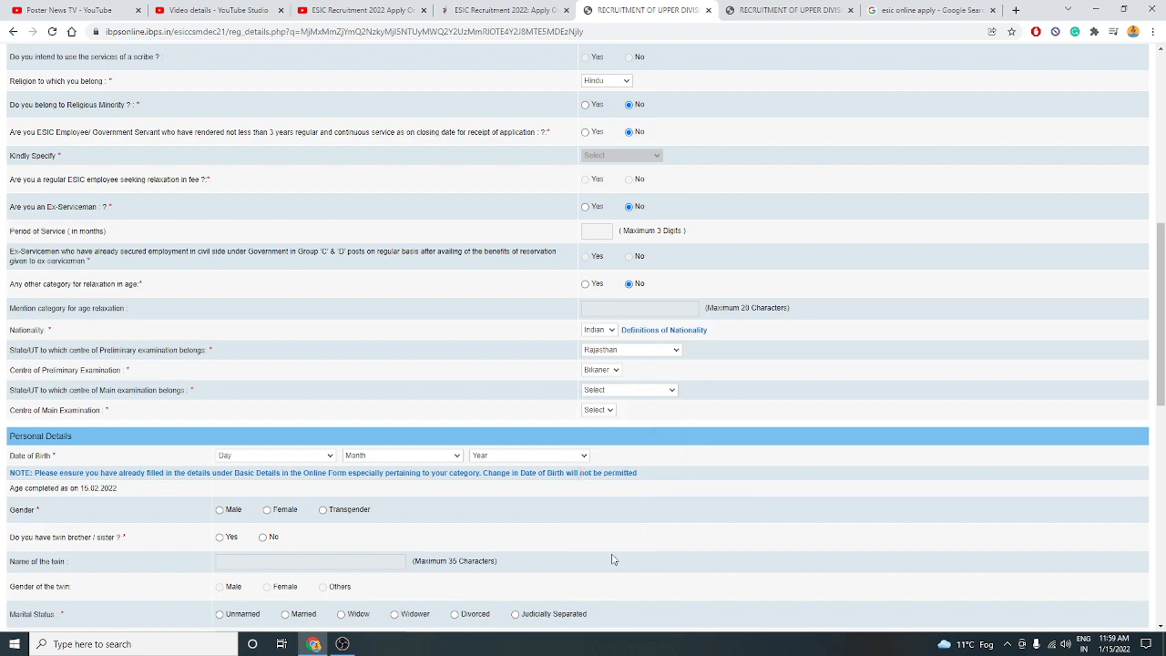
pyautogui.click(605, 414)
pyautogui.click(601, 432)
pyautogui.click(233, 455)
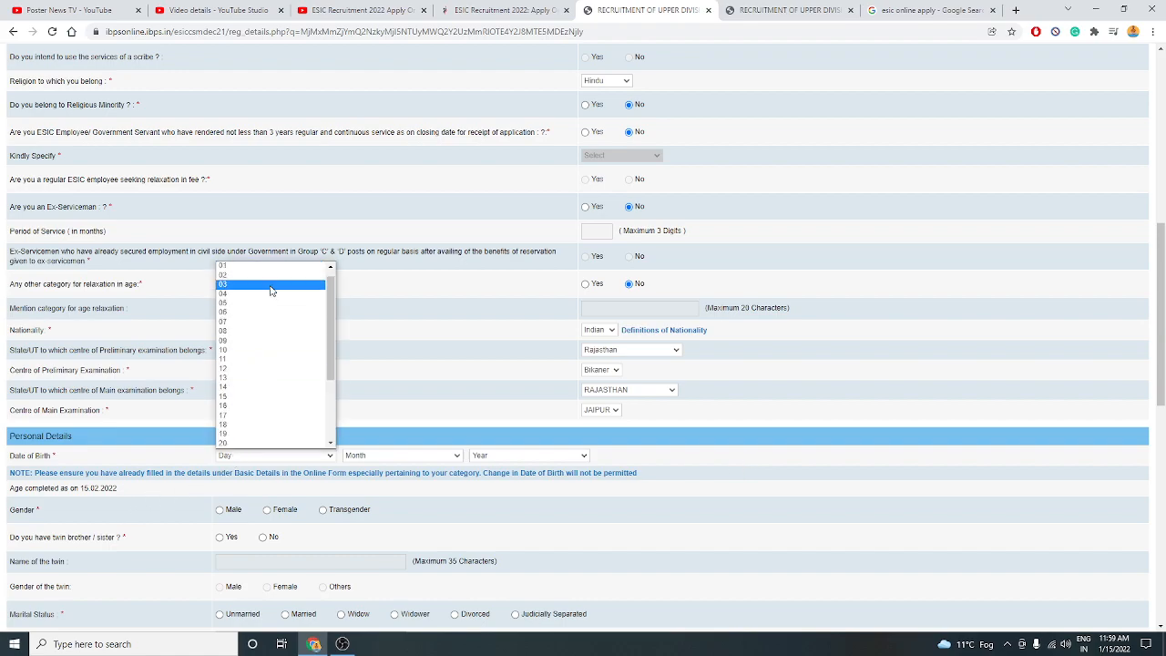
pyautogui.click(269, 272)
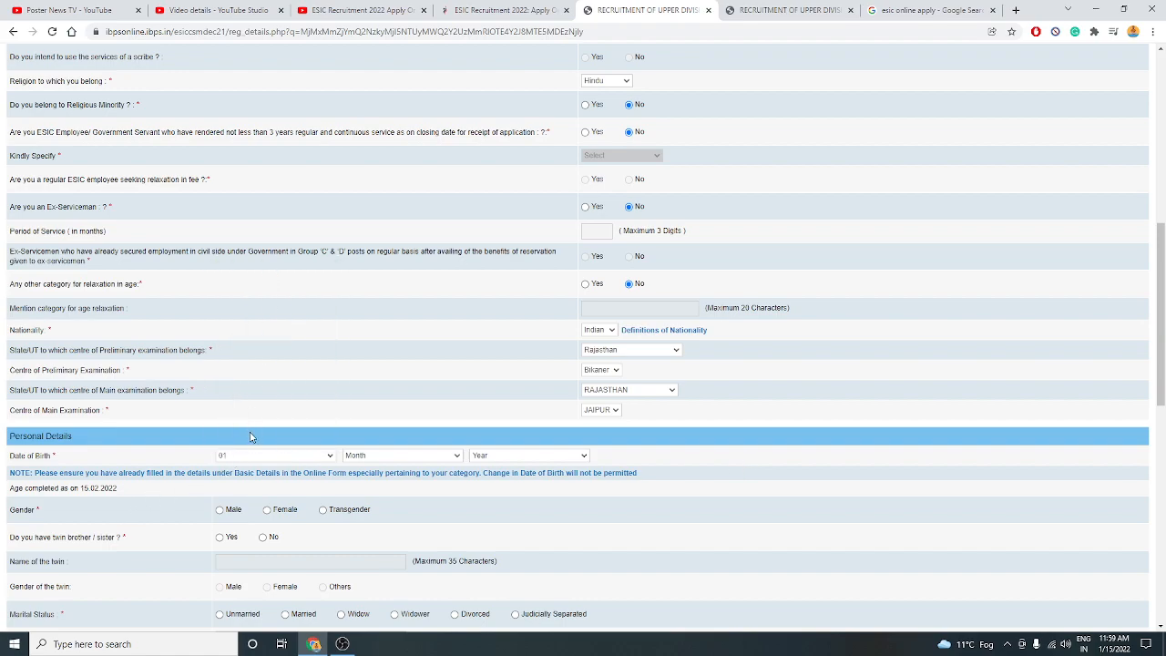
pyautogui.click(256, 458)
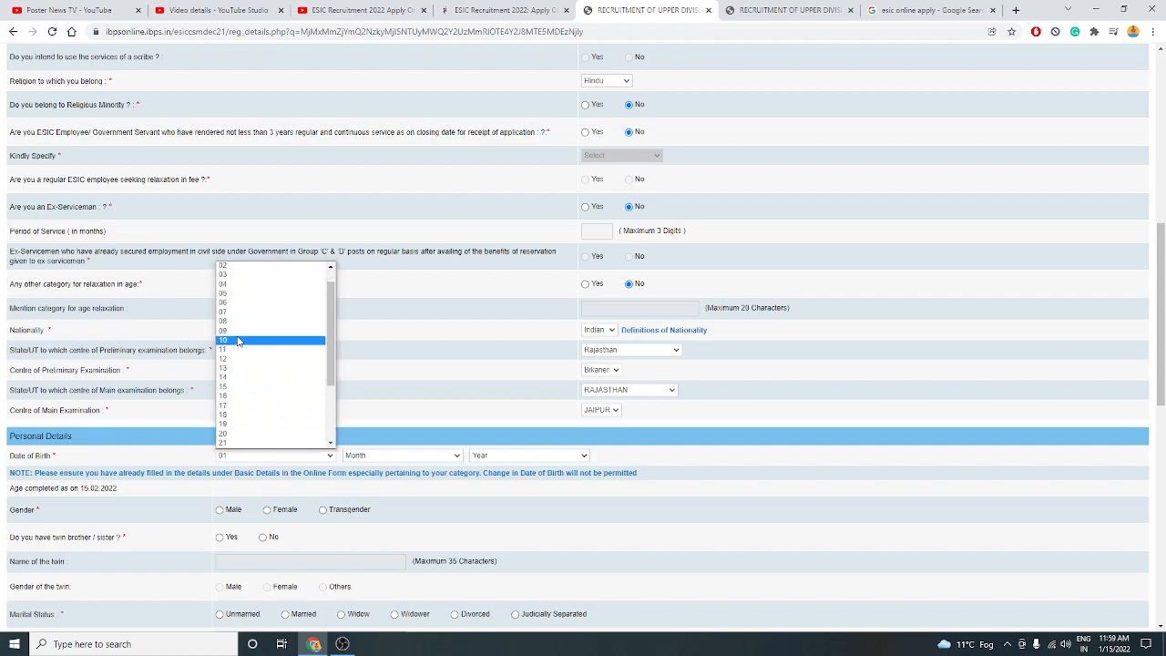
pyautogui.click(237, 323)
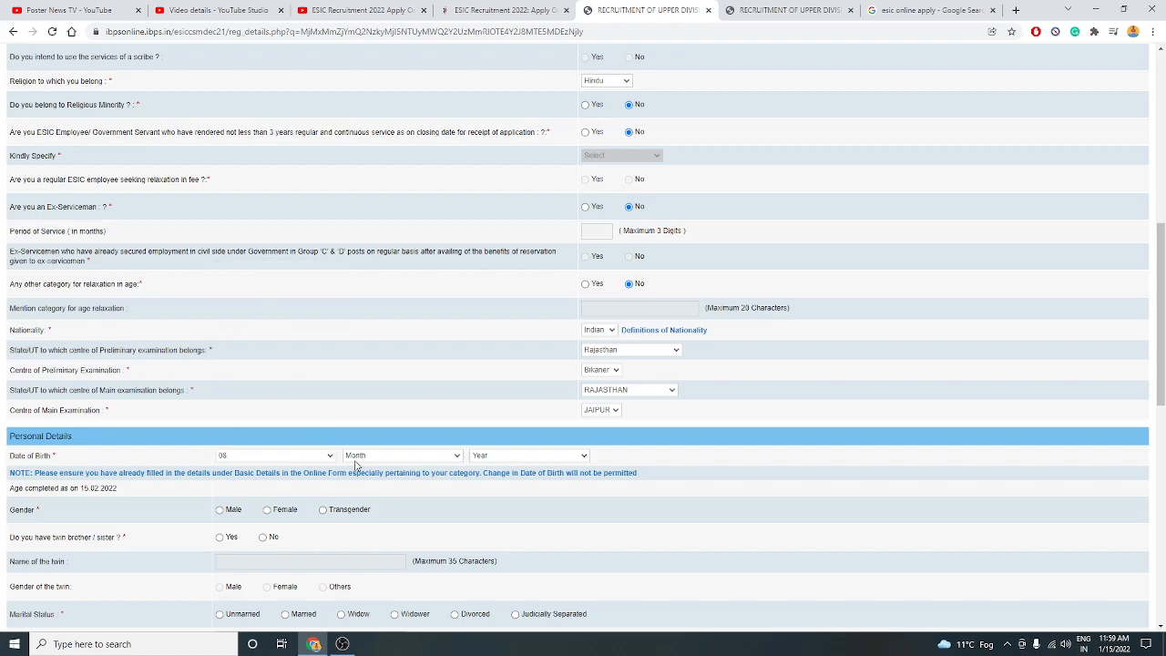
pyautogui.click(358, 458)
pyautogui.click(359, 475)
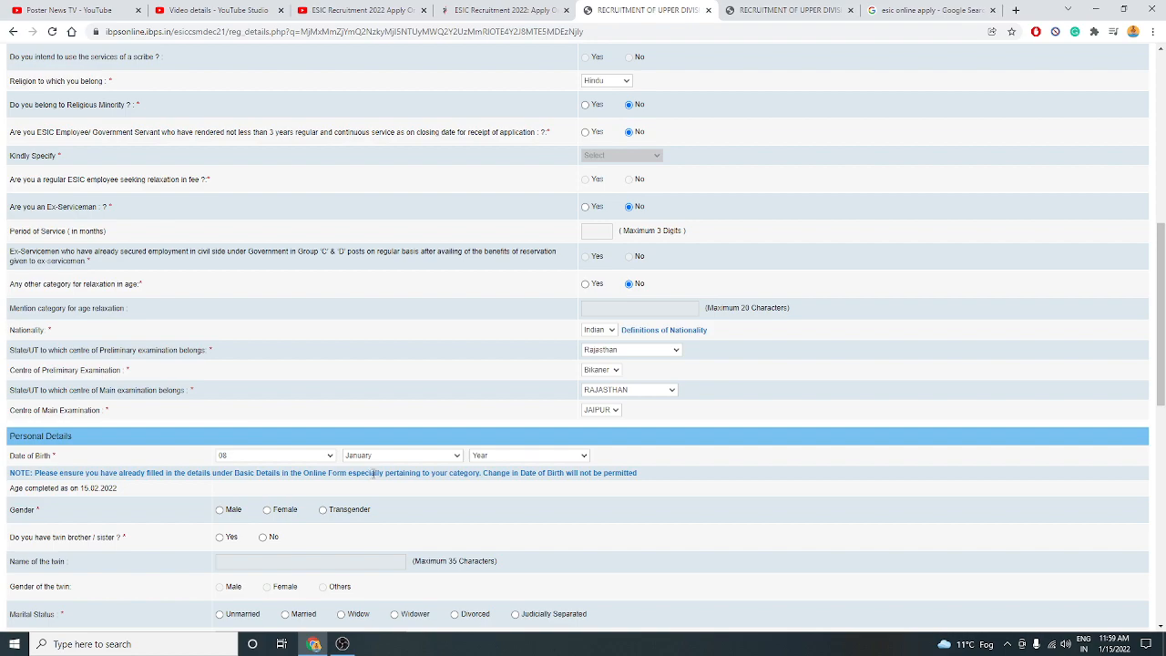
pyautogui.click(496, 458)
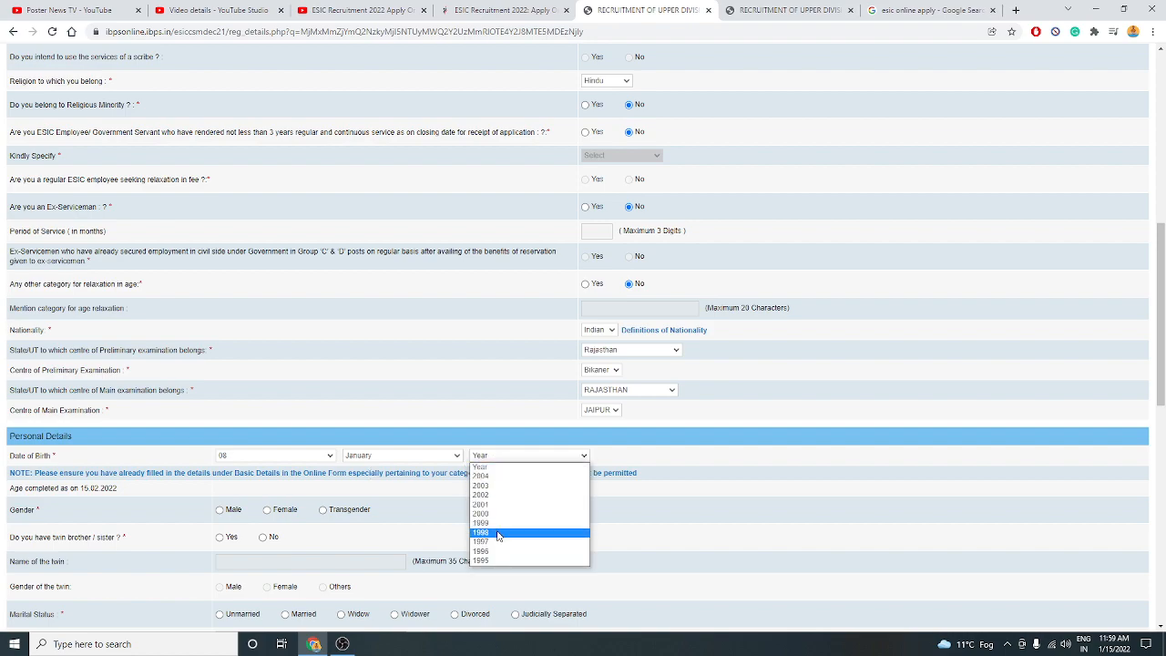
pyautogui.click(495, 561)
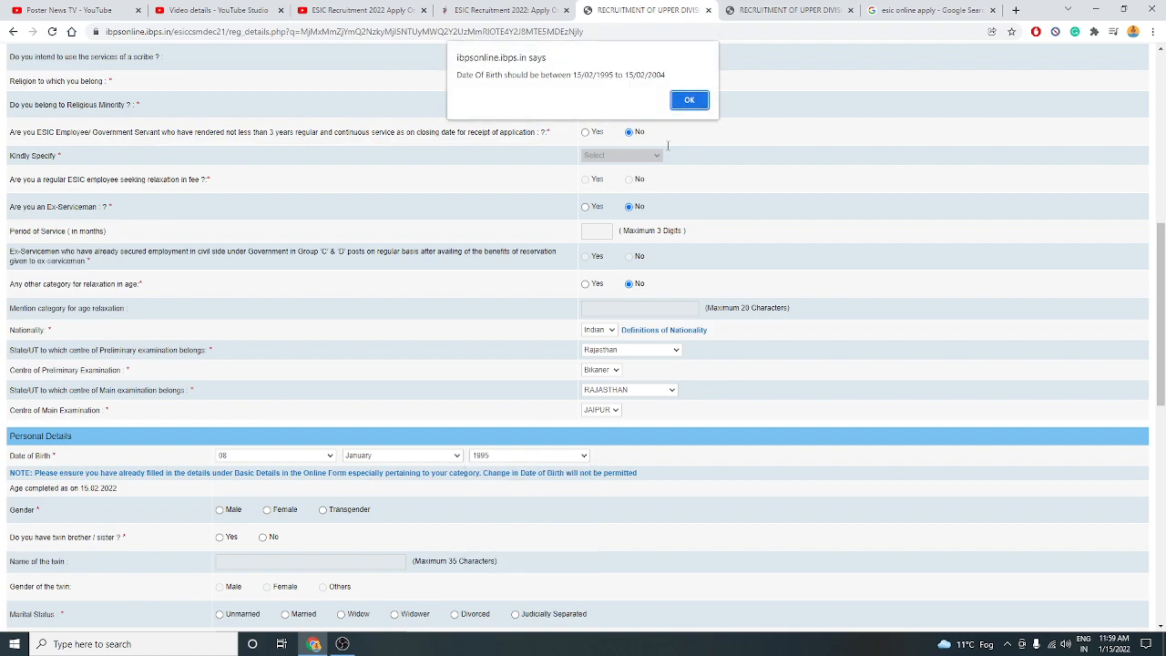
pyautogui.click(688, 106)
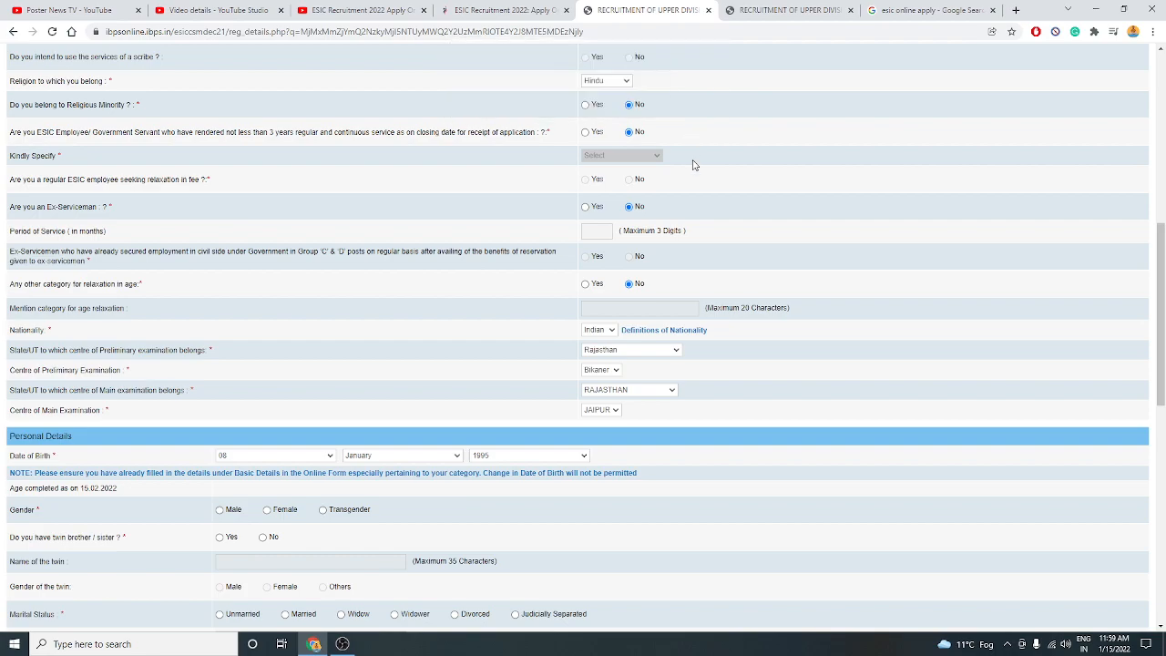
pyautogui.scroll(-2, 536, 334)
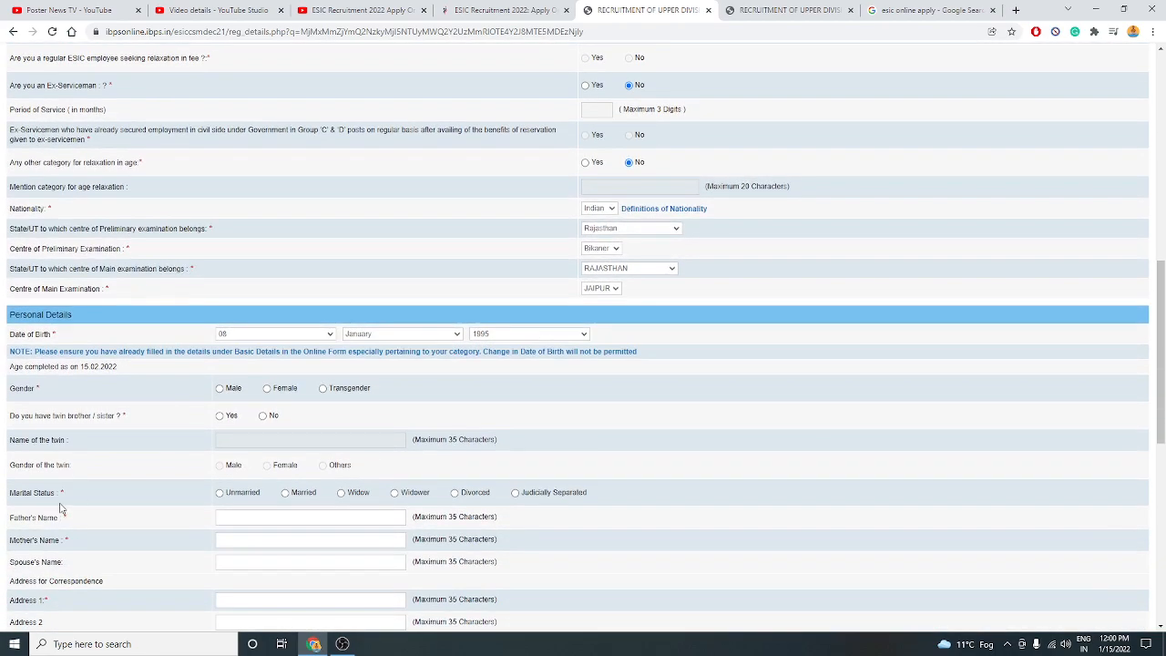
# Mark the applicant as Male, with no twin sibling, and Unmarried.
pyautogui.click(220, 389)
pyautogui.click(221, 417)
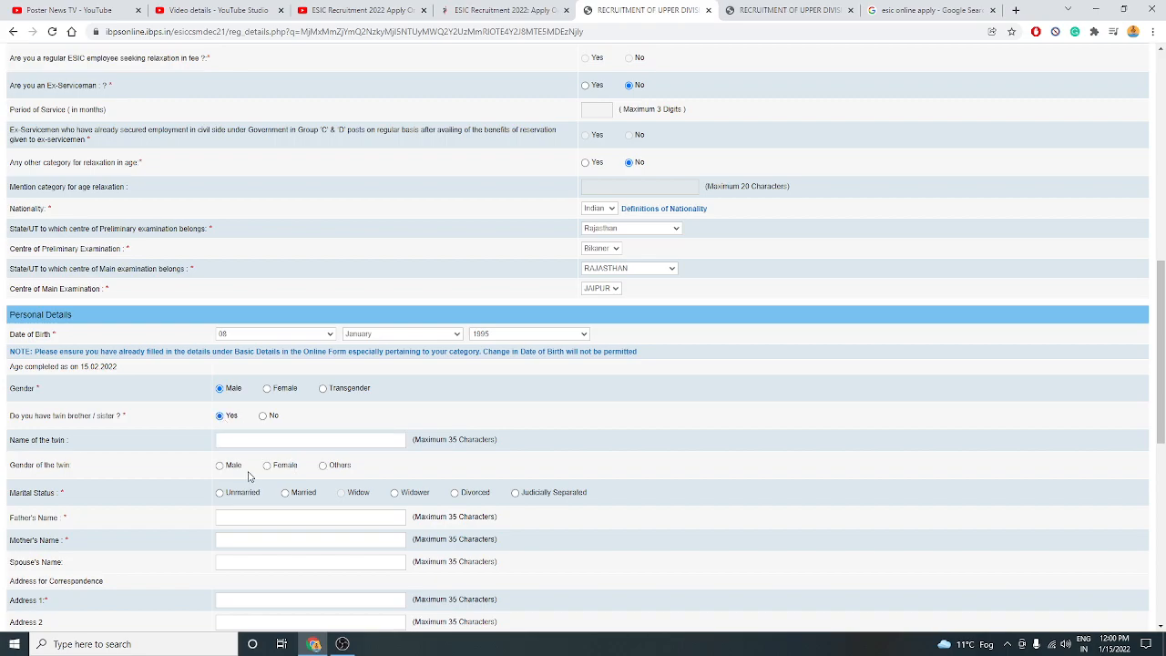
pyautogui.click(263, 416)
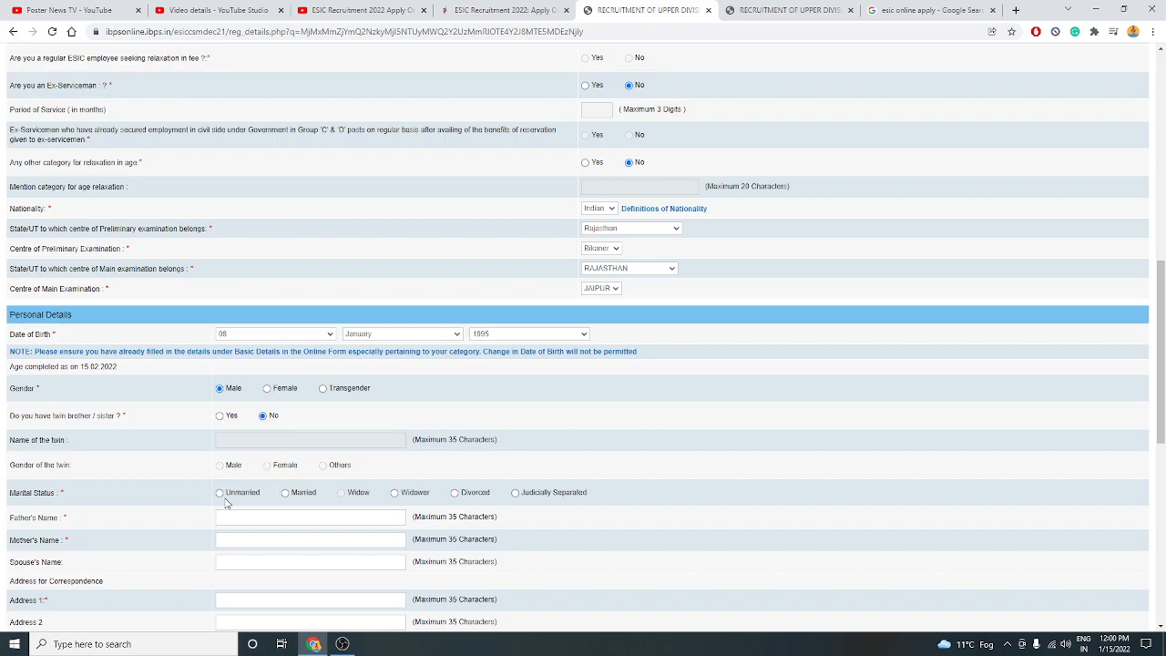
pyautogui.click(220, 492)
pyautogui.scroll(-3, 276, 493)
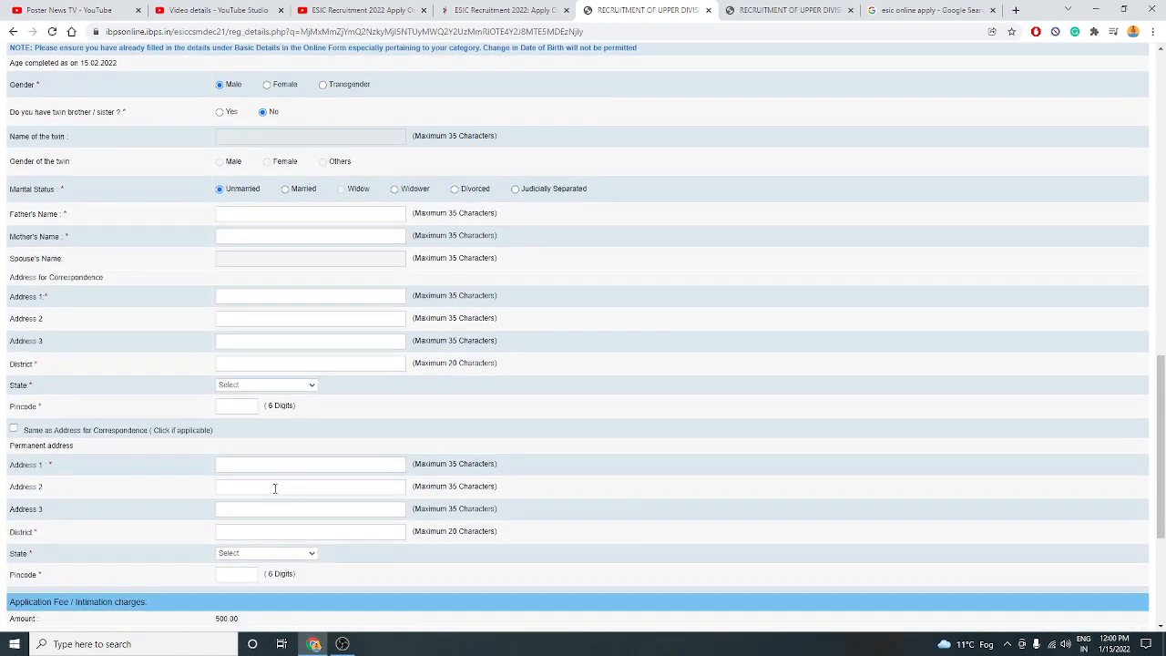
pyautogui.scroll(-3, 285, 508)
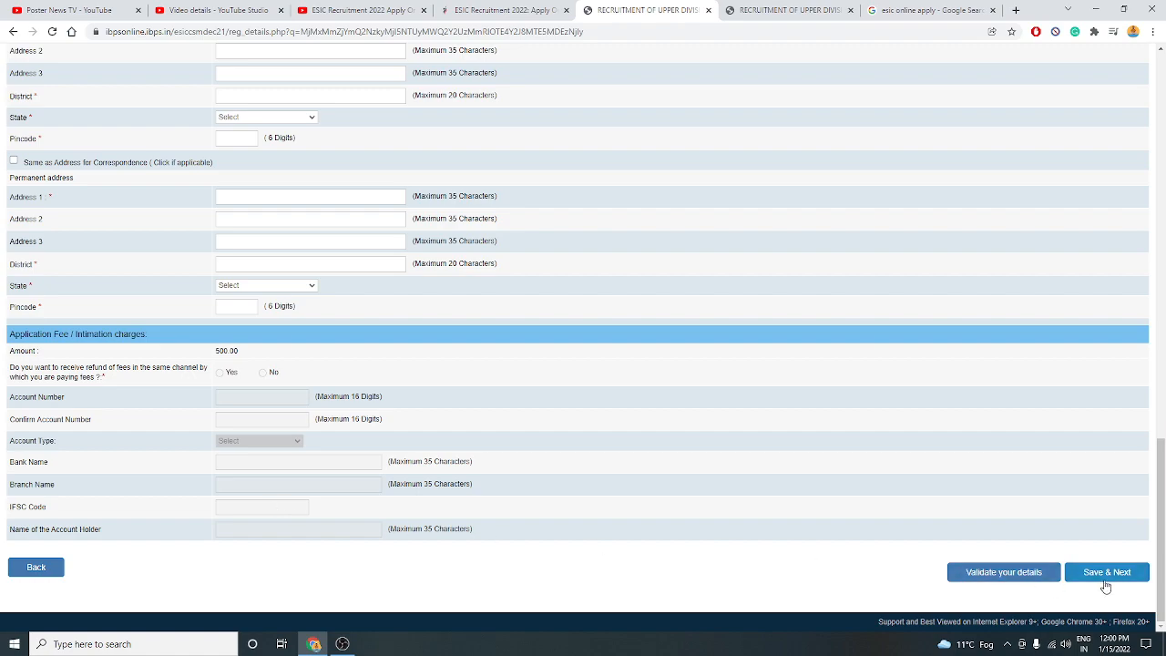
pyautogui.scroll(4, 346, 458)
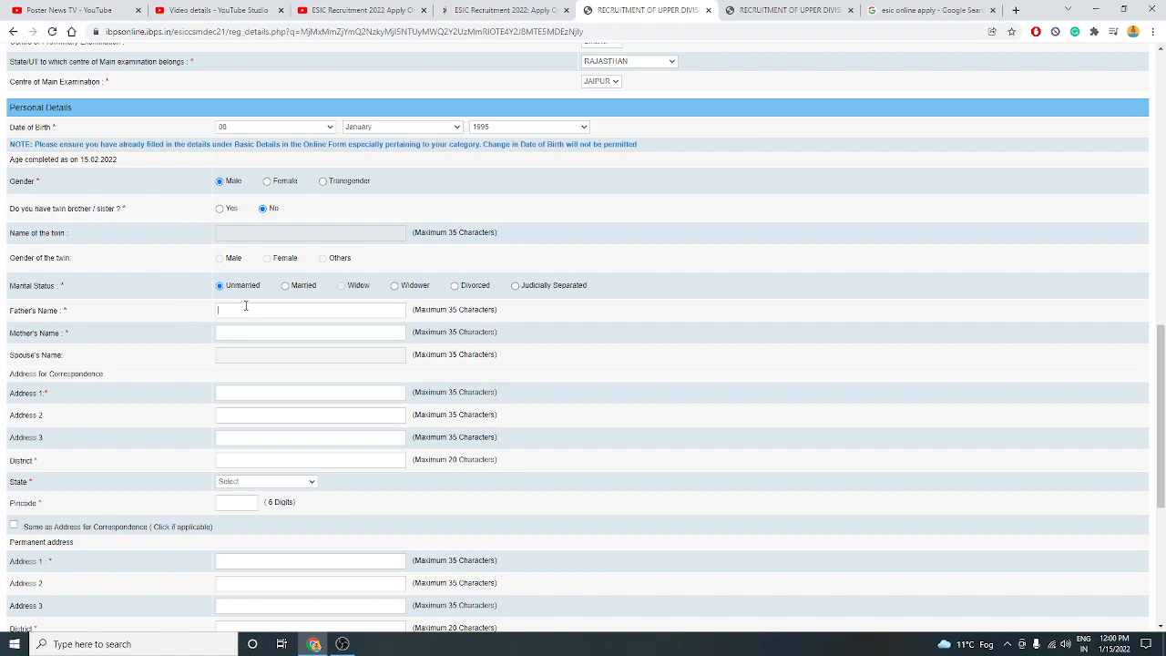
# Enter the father's and mother's names and fill the first address line from a saved entry.
pyautogui.click(244, 309)
pyautogui.write('I')
pyautogui.click(229, 395)
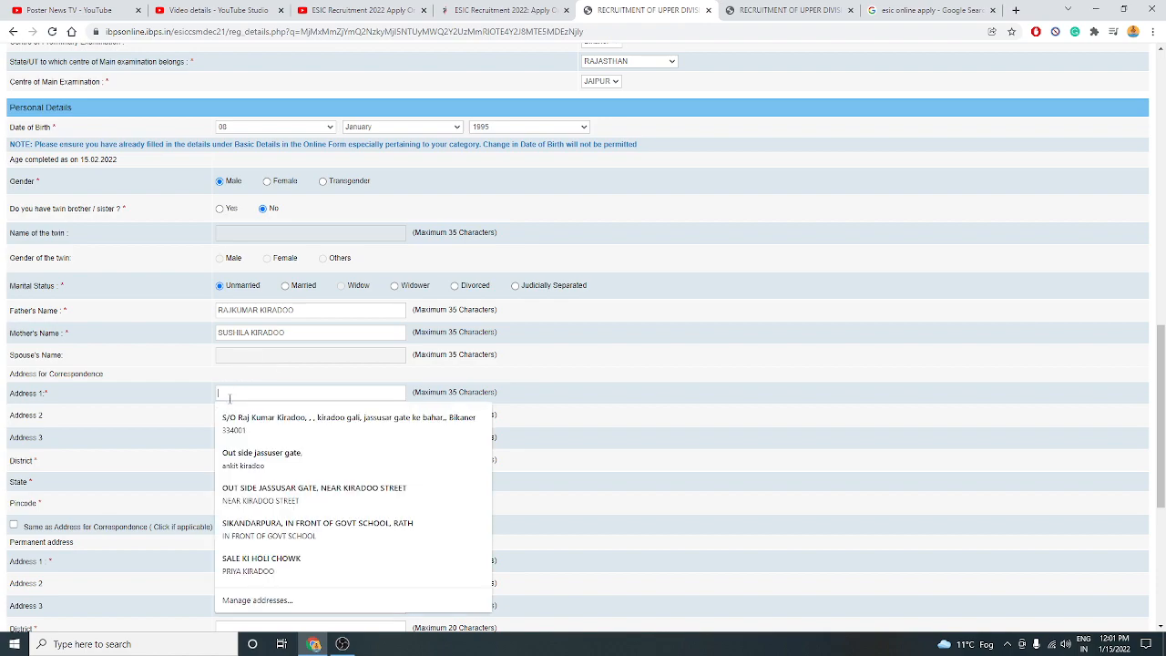
pyautogui.click(262, 492)
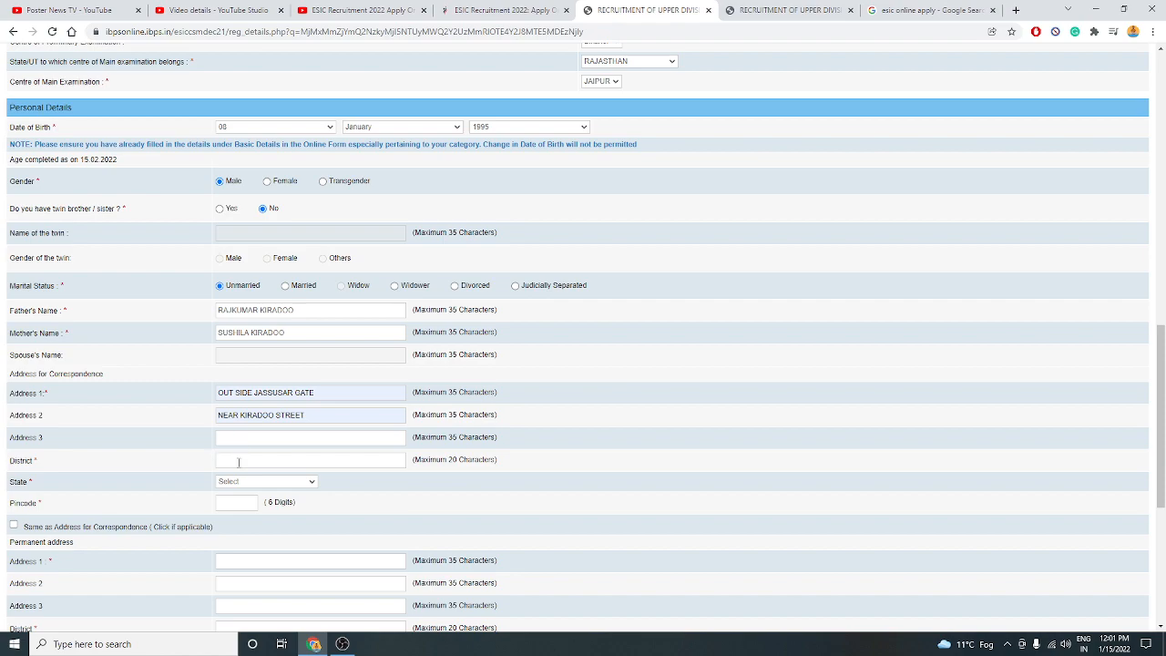
# Enter district BIKANER, state RAJASTHAN, pincode 334001, and copy it as the permanent address.
pyautogui.click(239, 462)
pyautogui.write('BIKANER')
pyautogui.click(225, 482)
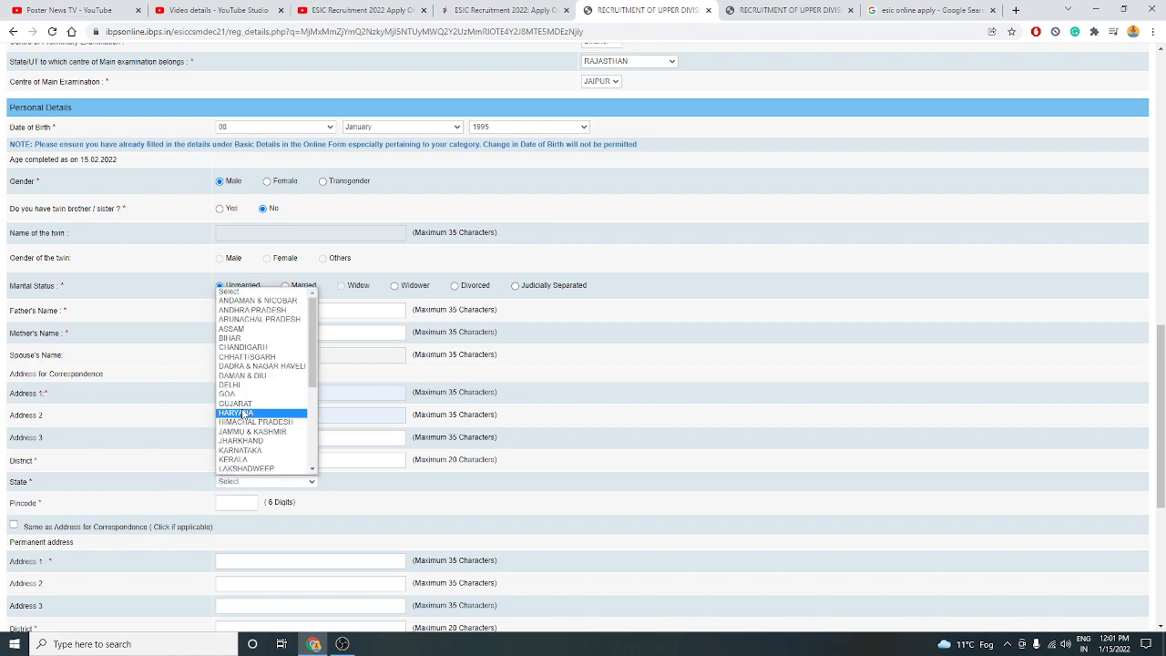
pyautogui.scroll(-3, 244, 415)
pyautogui.click(239, 467)
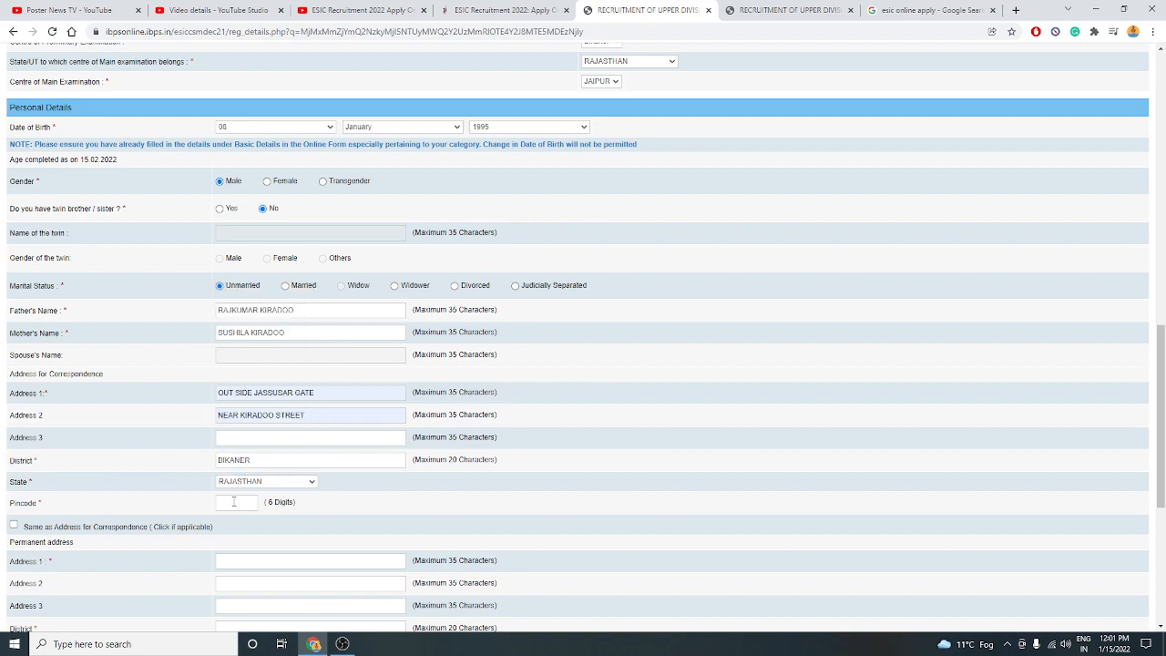
pyautogui.click(232, 502)
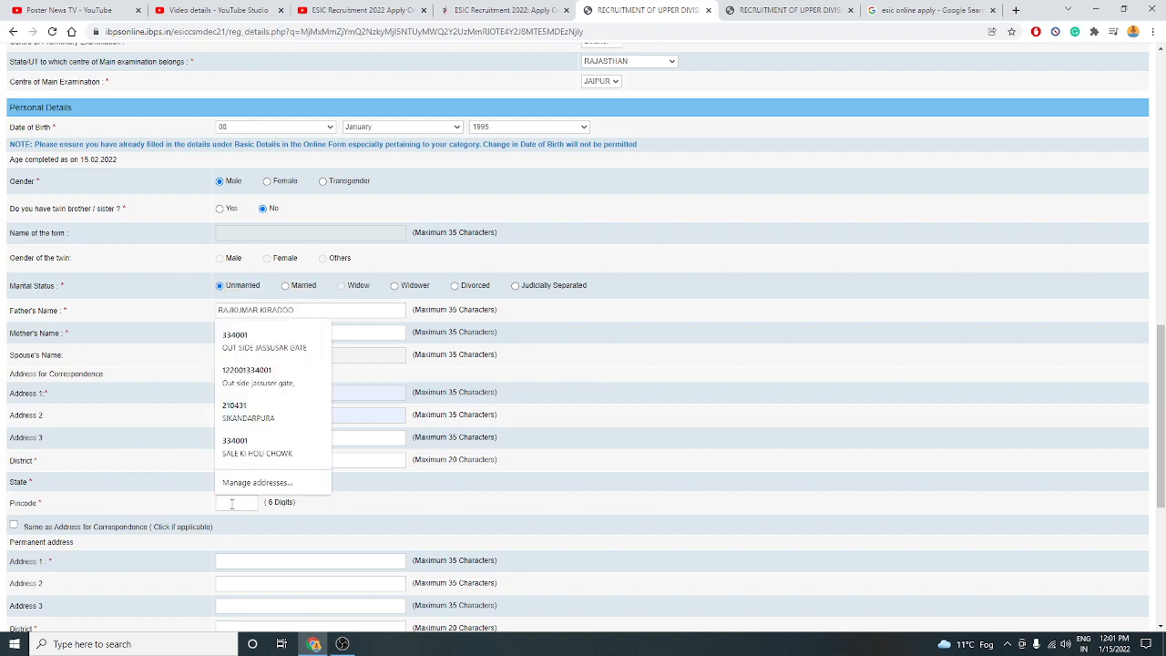
pyautogui.write('334001')
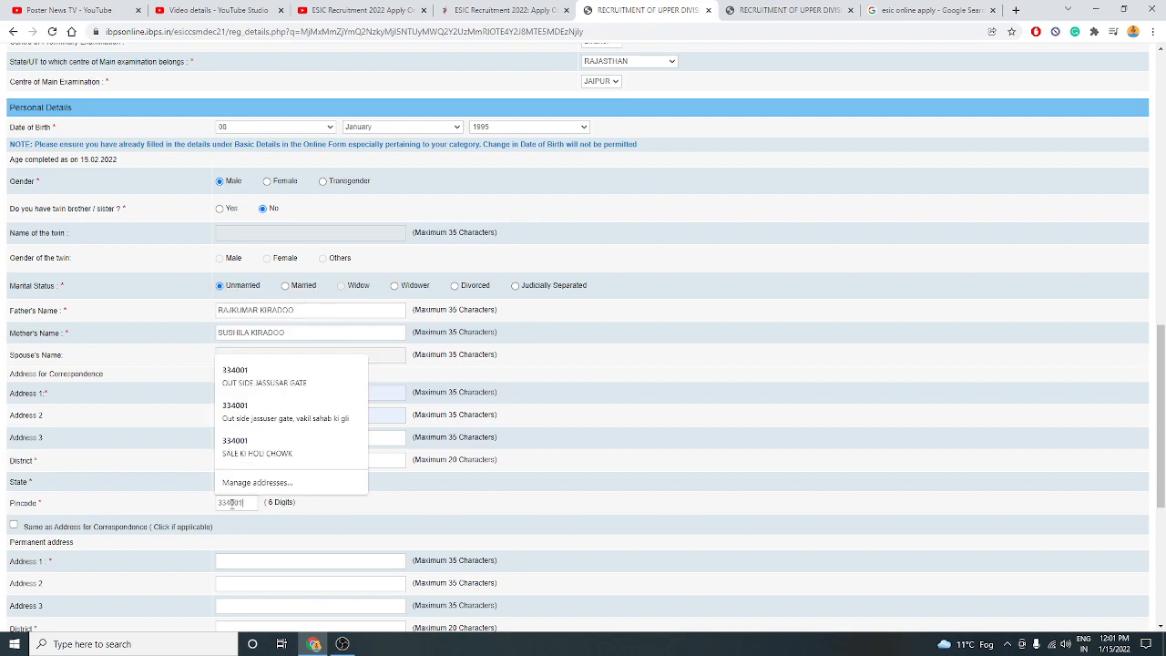
pyautogui.click(135, 463)
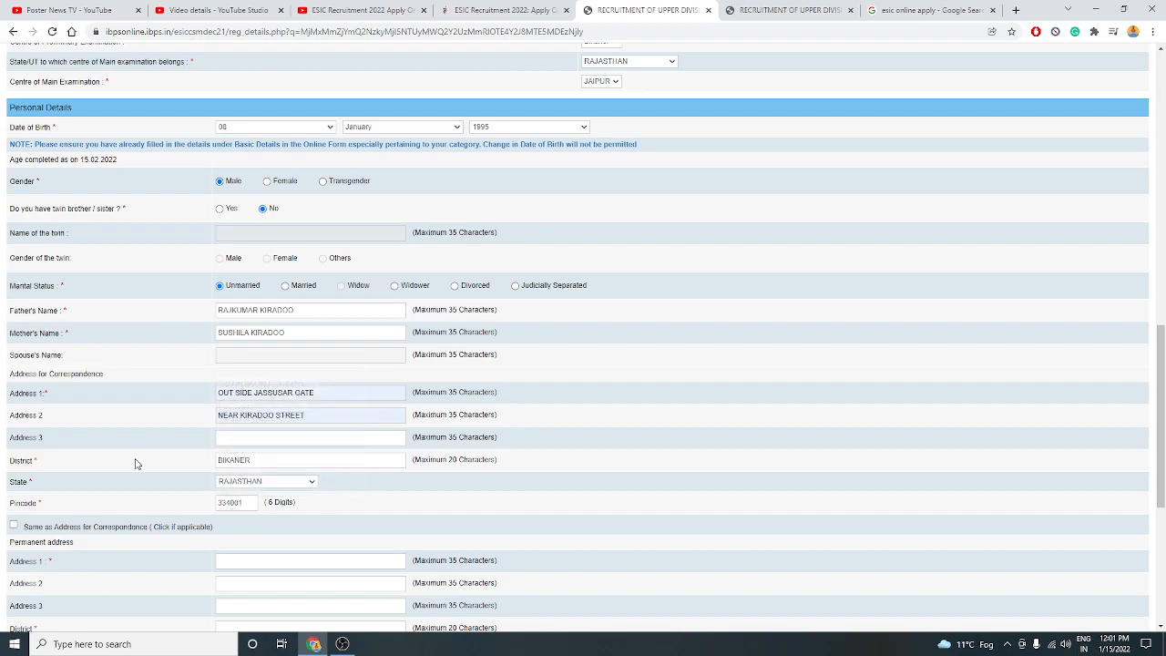
pyautogui.click(14, 524)
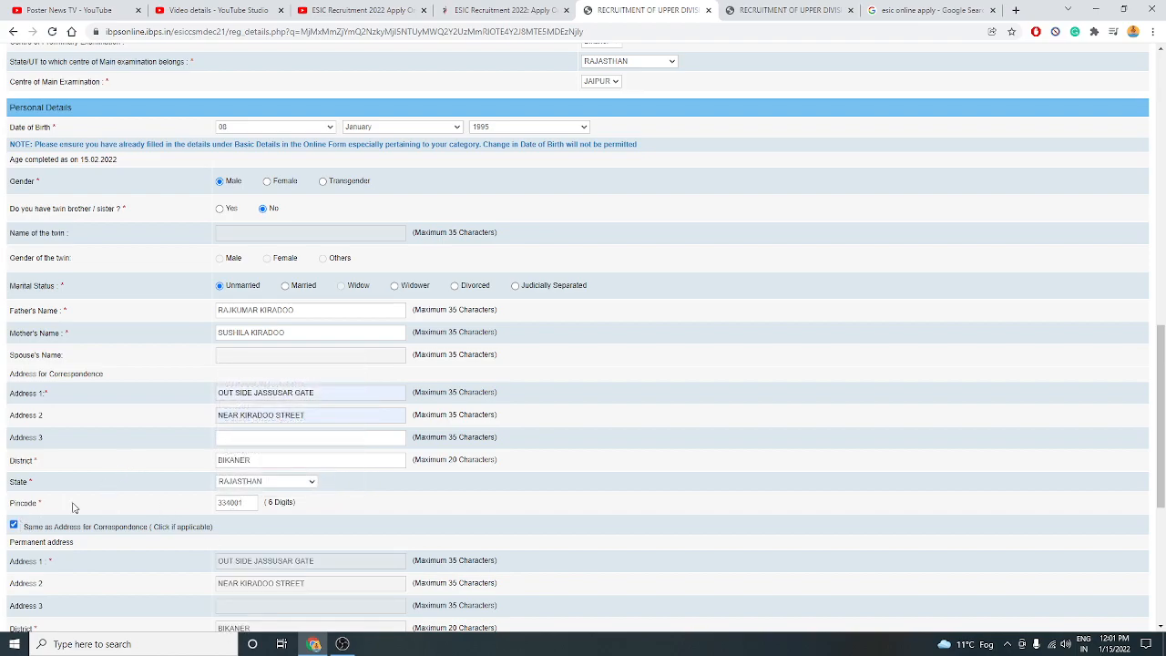
pyautogui.scroll(-4, 106, 485)
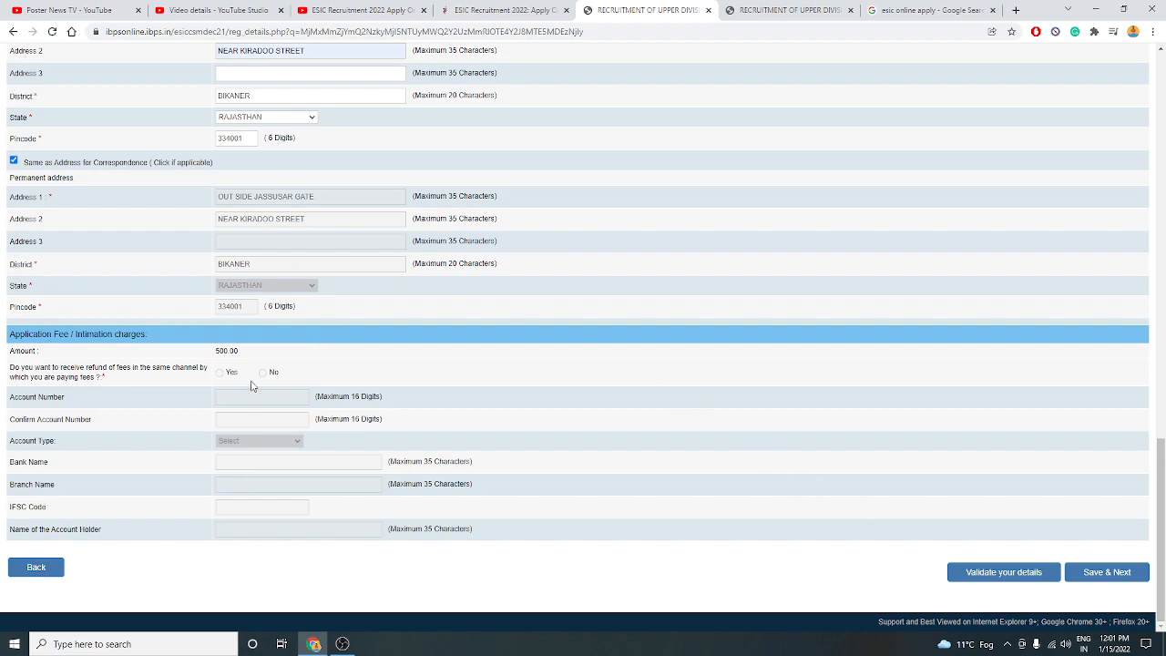
# Try saving the form, which raises a date-of-birth alert.
pyautogui.click(1081, 583)
pyautogui.scroll(5, 739, 401)
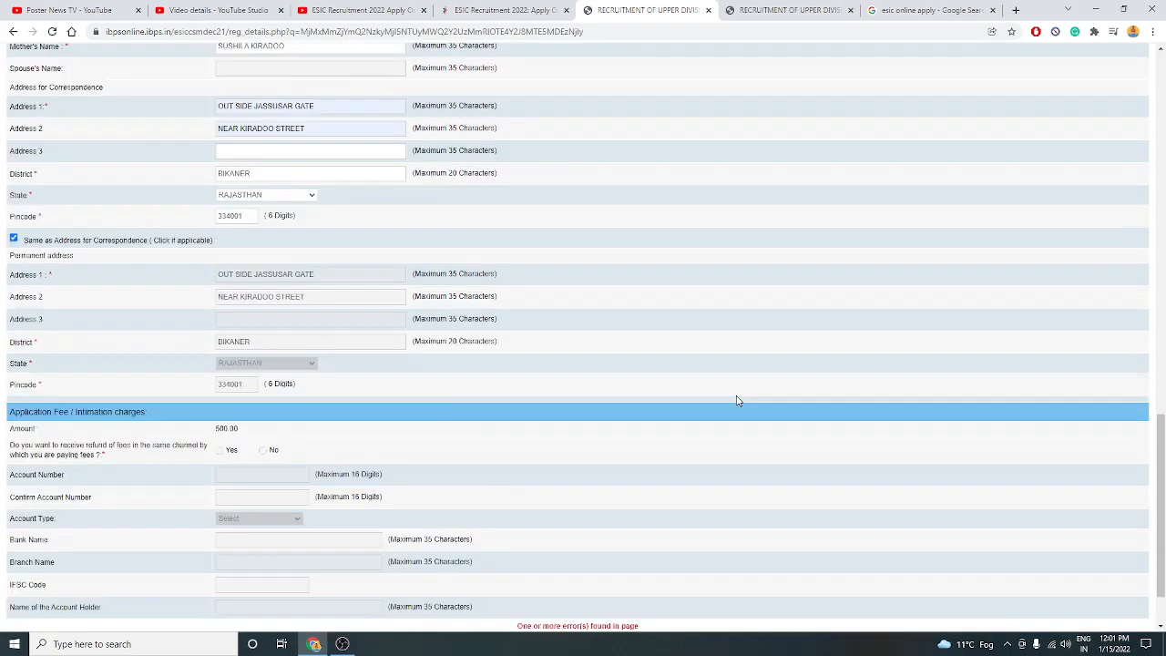
pyautogui.scroll(2, 738, 400)
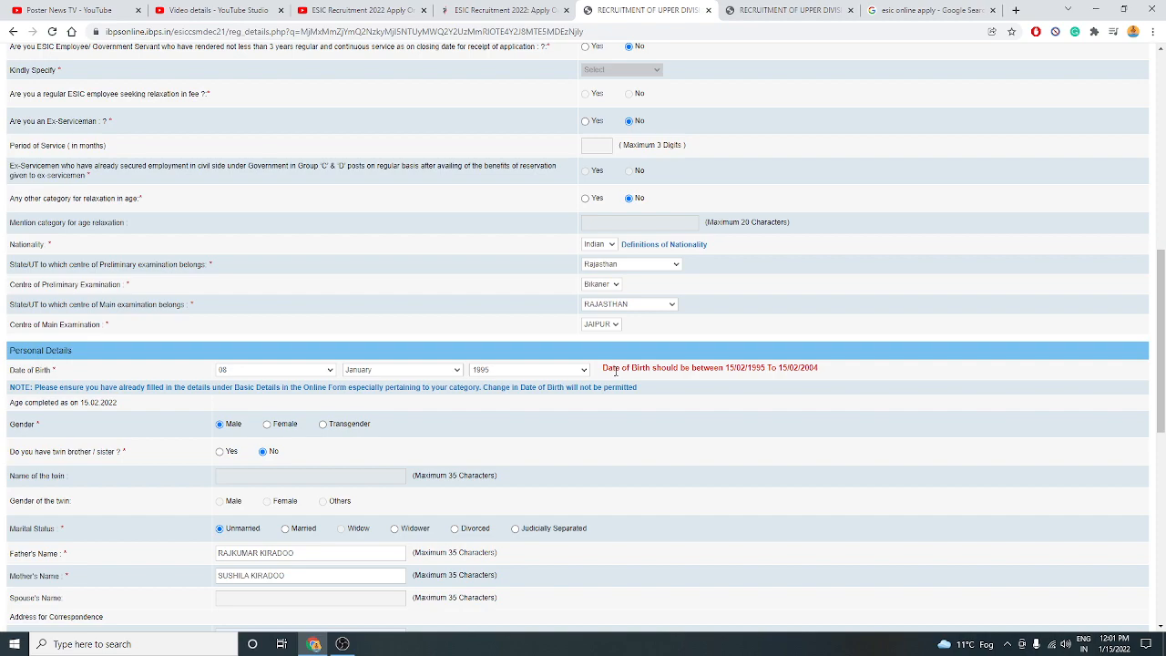
# Change the birth day to 19 and the month to March.
pyautogui.click(235, 373)
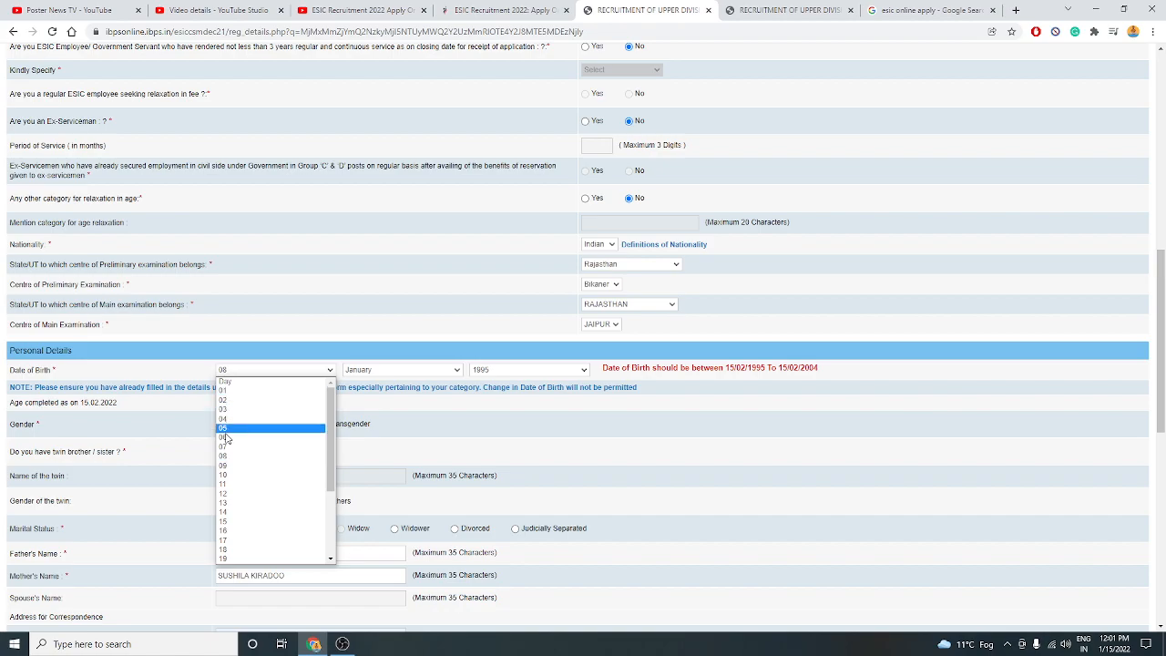
pyautogui.click(235, 556)
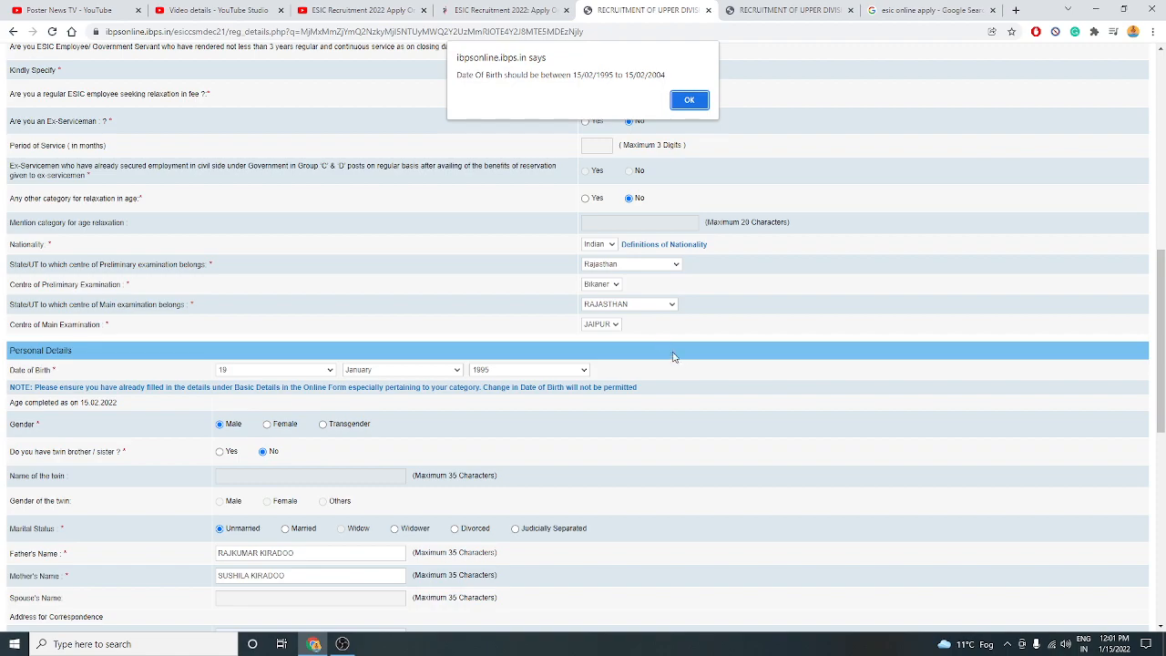
pyautogui.click(694, 98)
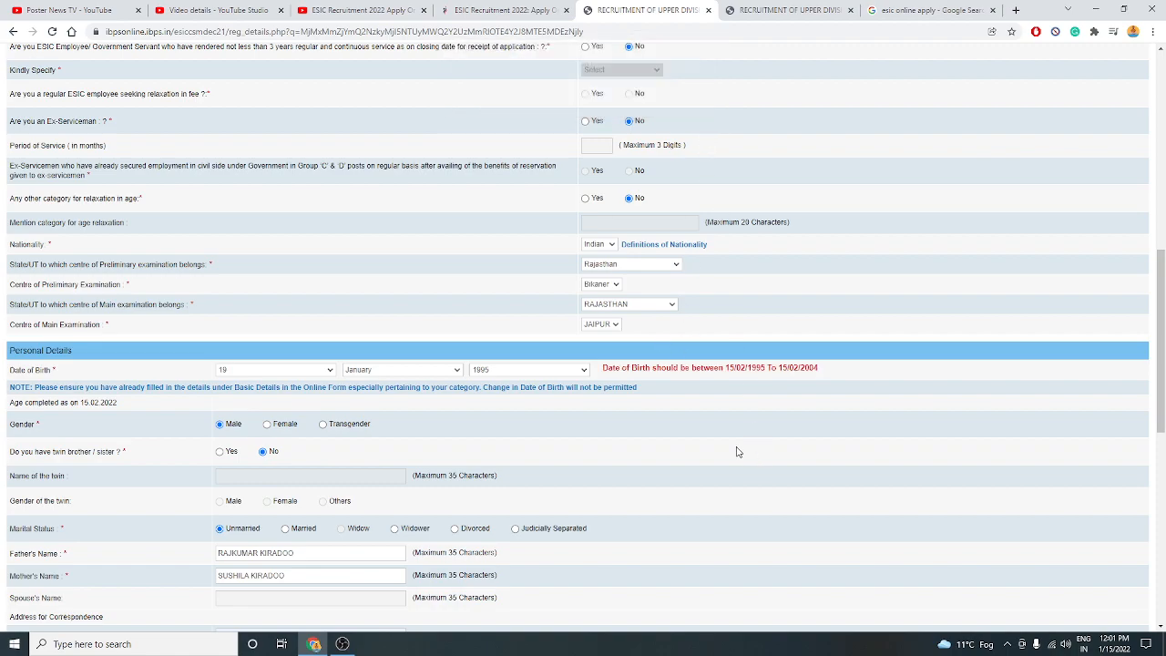
pyautogui.click(411, 374)
pyautogui.click(386, 409)
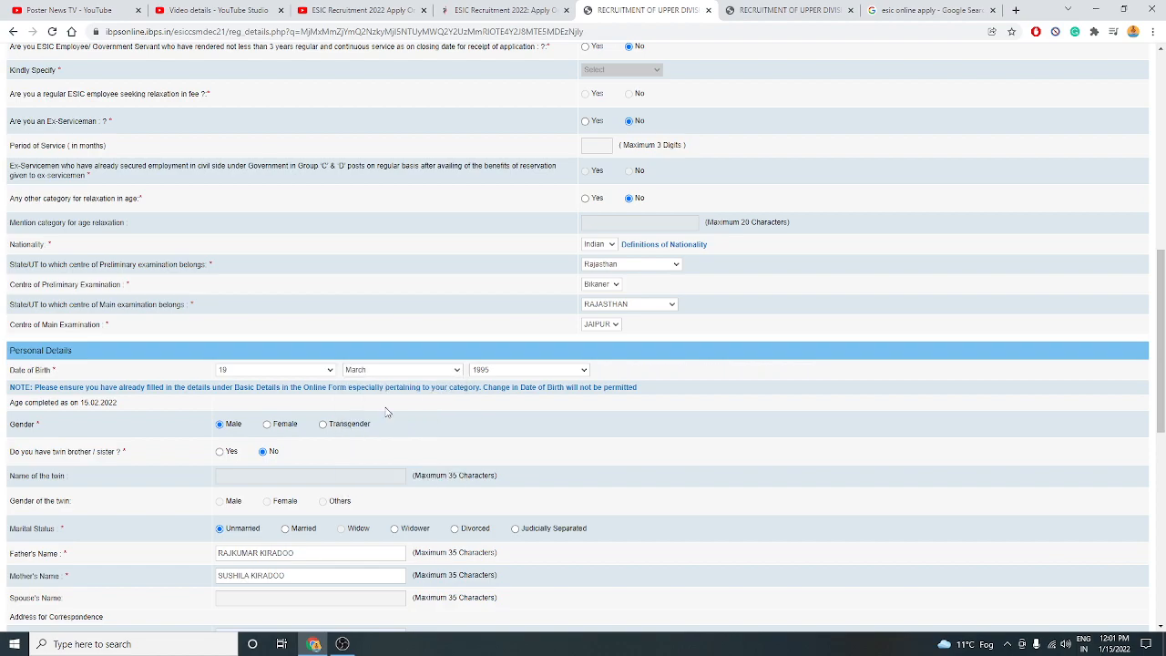
pyautogui.scroll(-2, 692, 458)
pyautogui.scroll(-4, 692, 458)
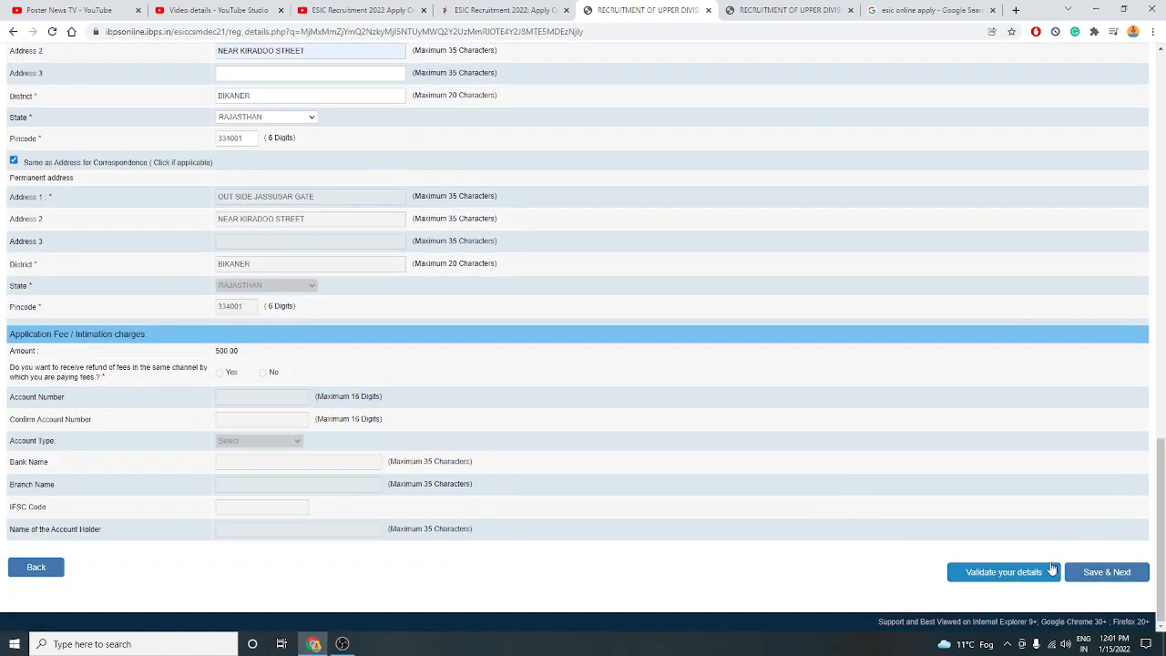
# Save personal details and answer Yes to having computer knowledge.
pyautogui.click(1093, 572)
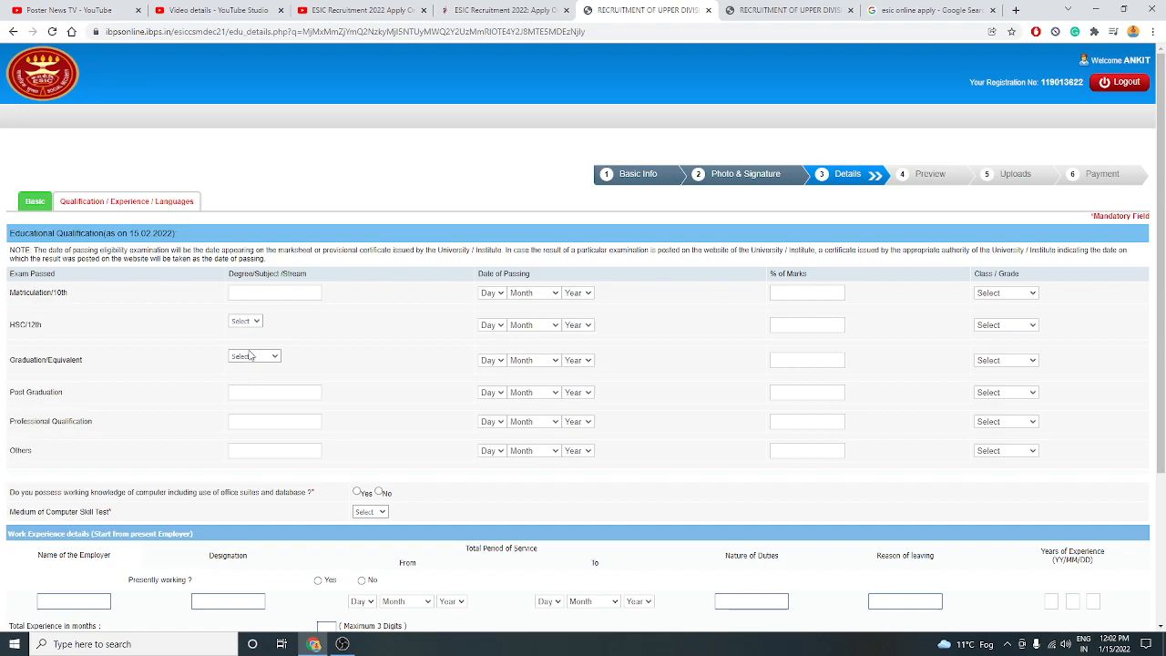
pyautogui.scroll(-2, 428, 449)
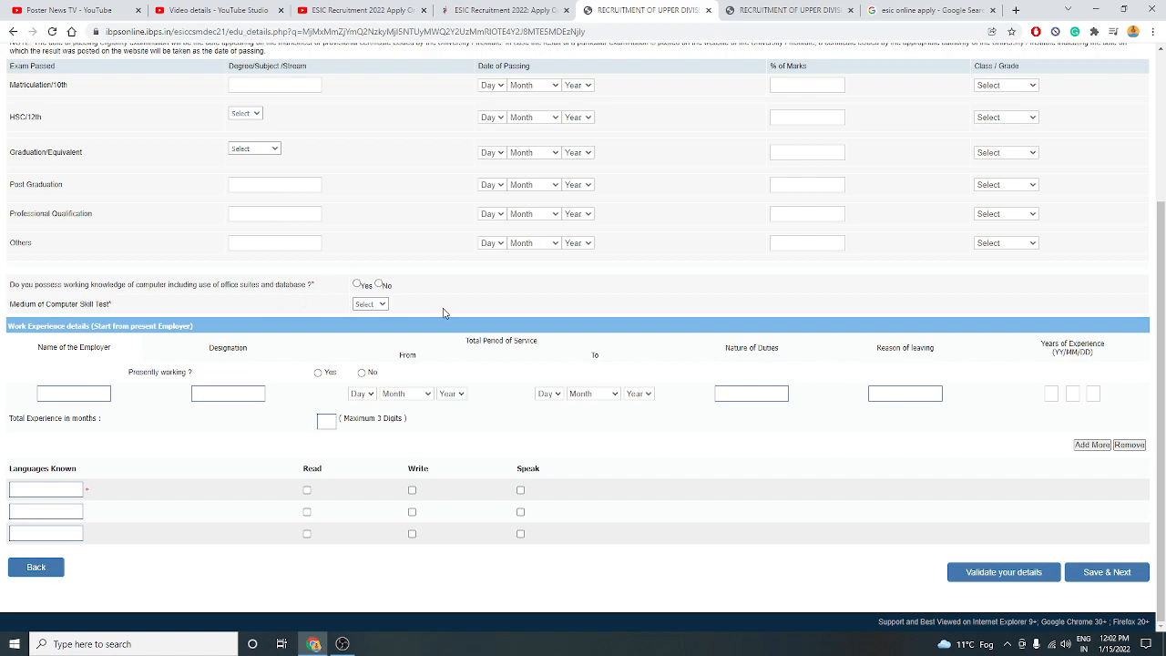
pyautogui.click(357, 285)
pyautogui.click(370, 305)
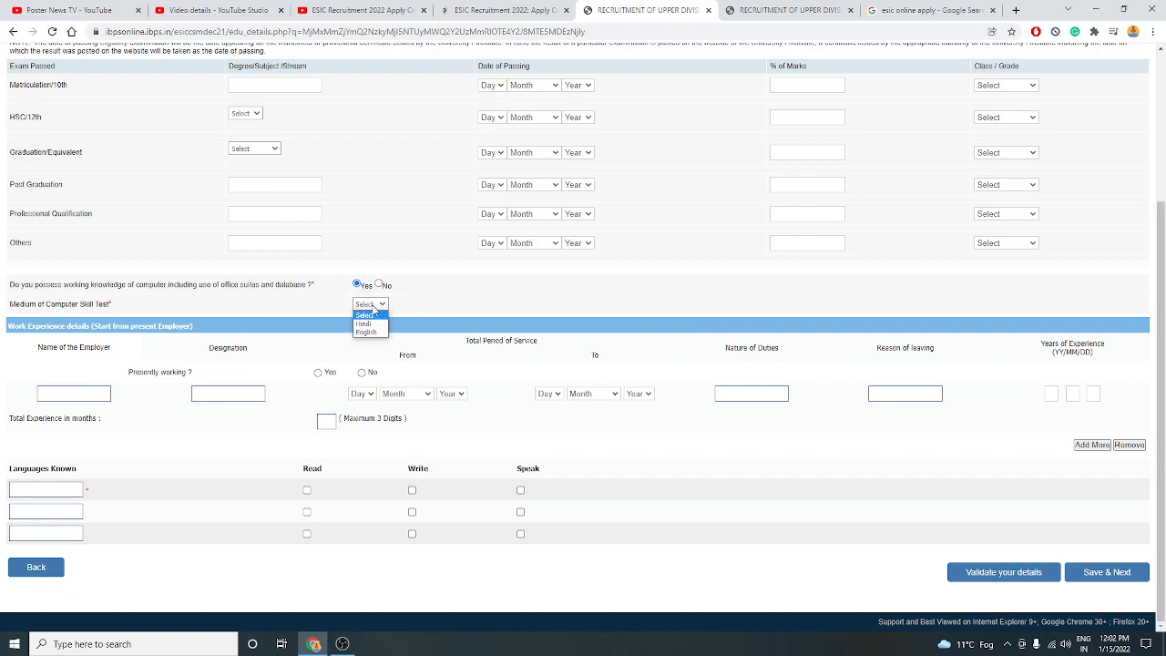
pyautogui.click(417, 262)
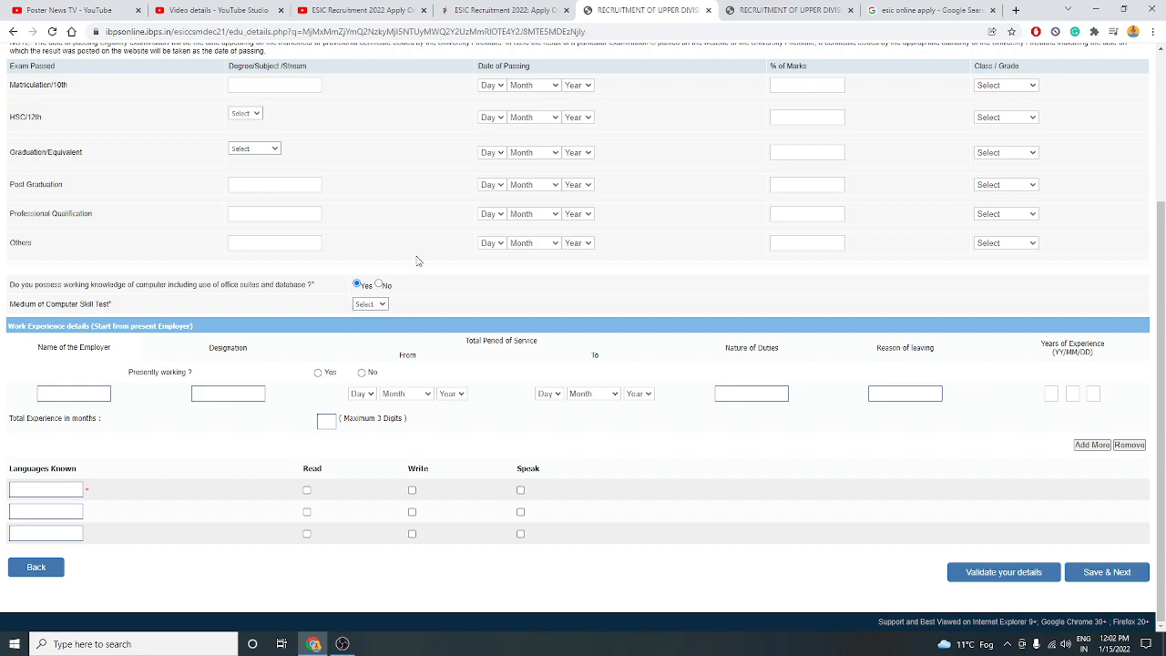
pyautogui.click(376, 305)
pyautogui.click(464, 250)
# Answer No to presently working and select the first known-language box.
pyautogui.click(318, 372)
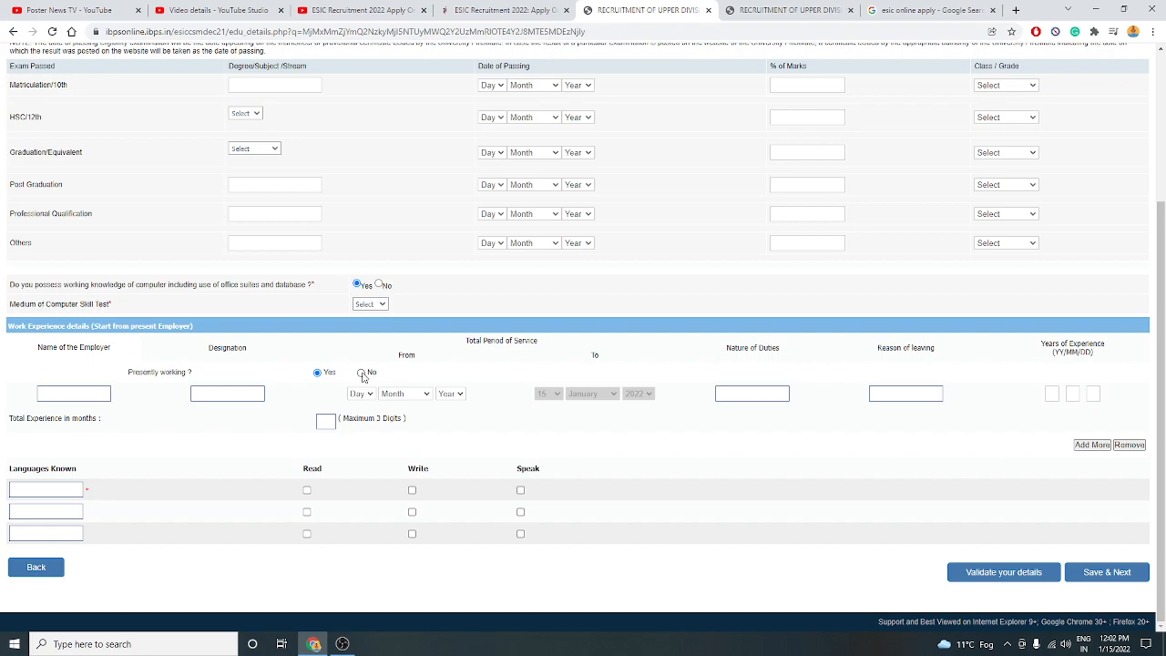
pyautogui.click(361, 372)
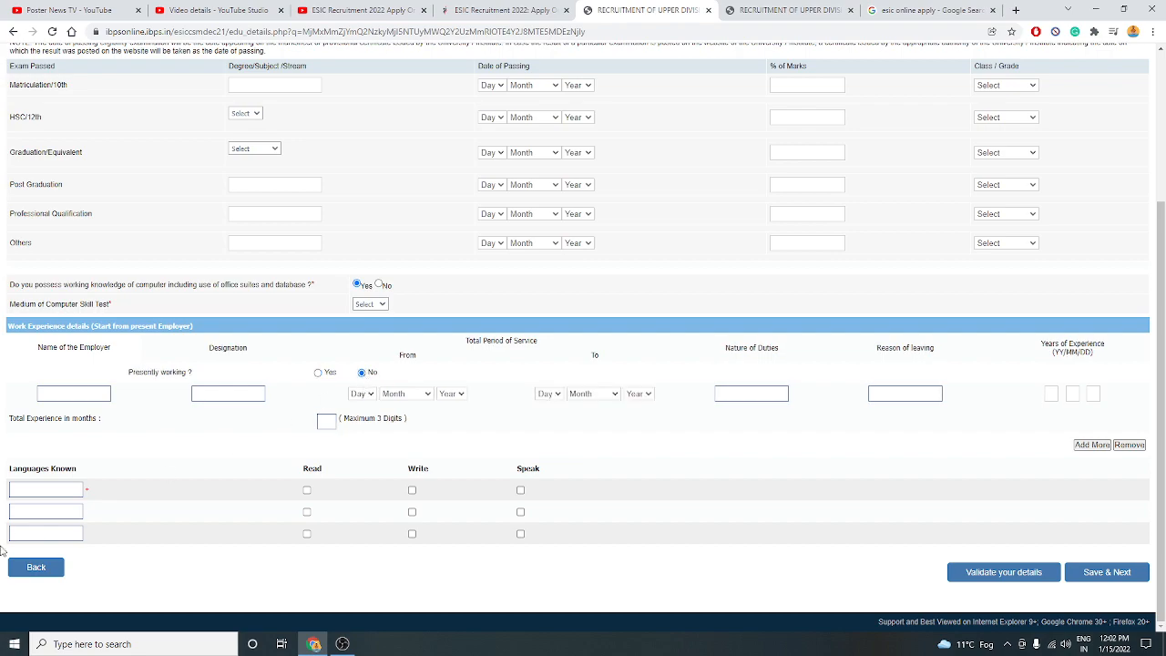
pyautogui.click(38, 487)
pyautogui.scroll(3, 164, 376)
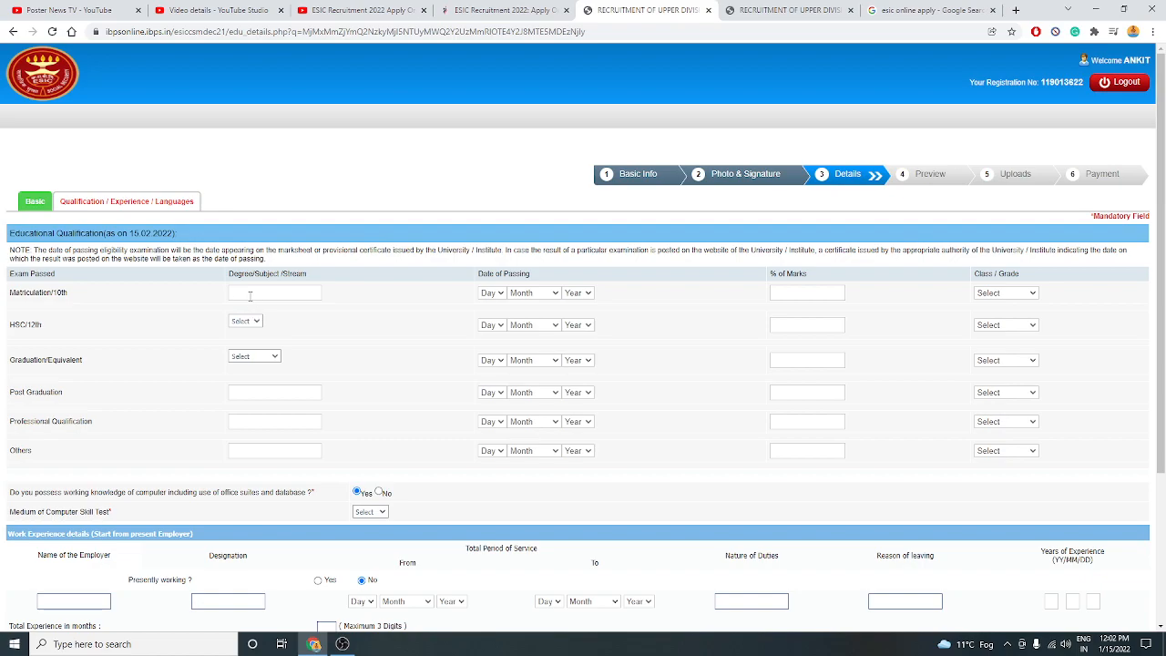
pyautogui.scroll(-3, 355, 389)
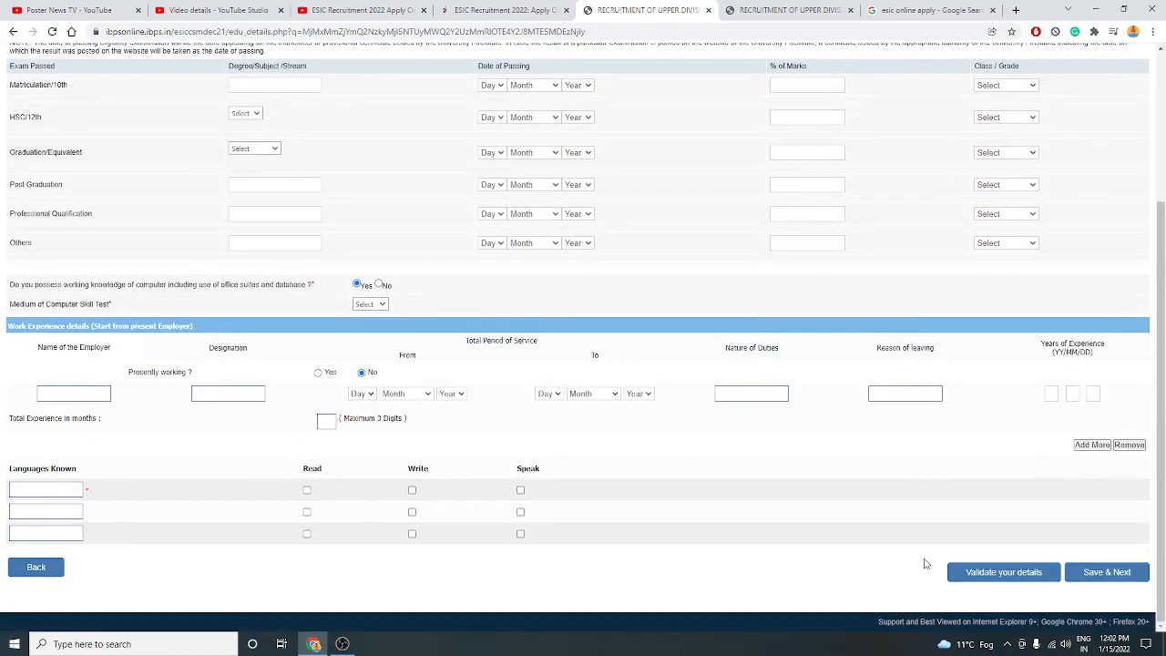
# Enter the 10th record: MATHS, passed 05 February 2011, 66.00%, First Class.
pyautogui.click(1097, 572)
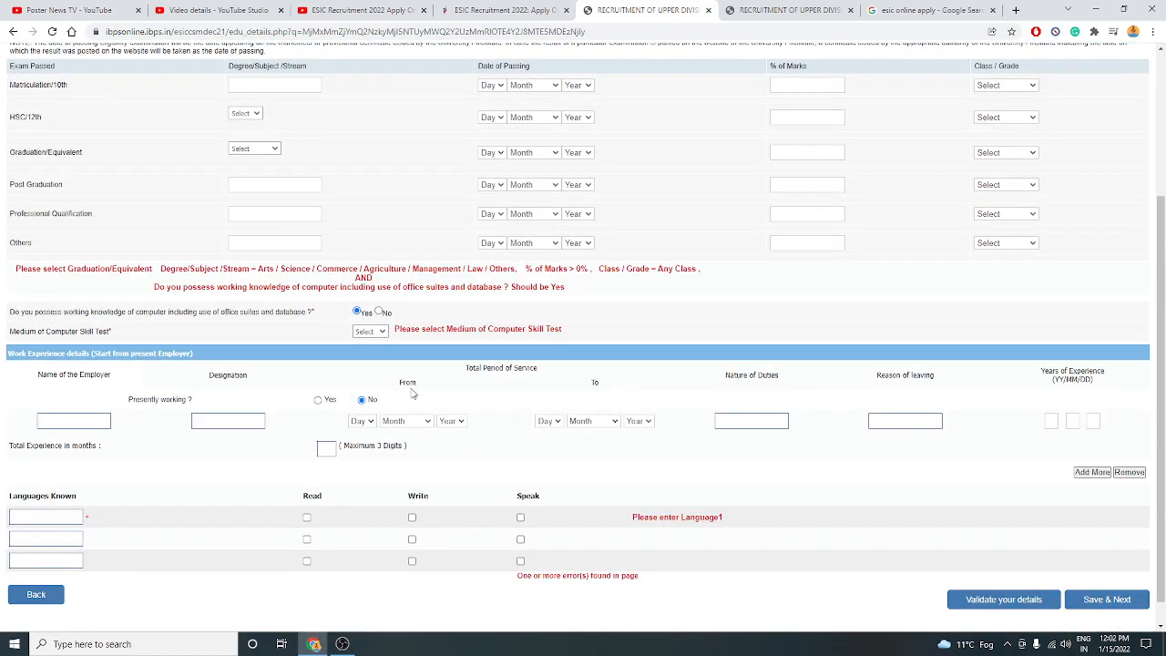
pyautogui.scroll(3, 412, 393)
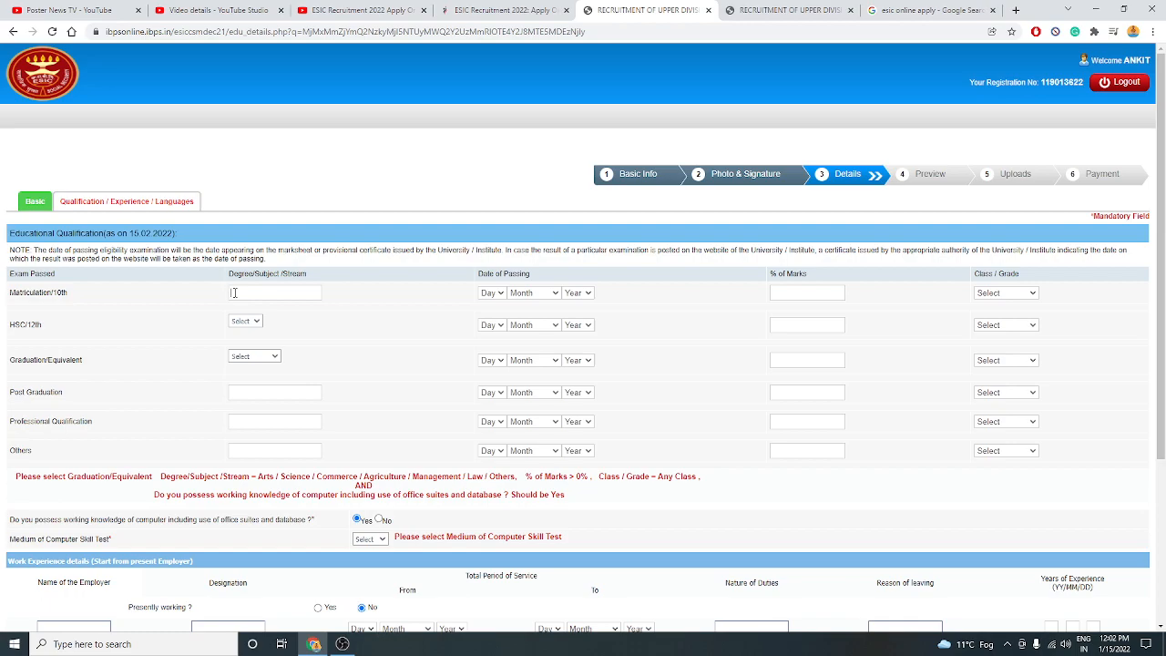
pyautogui.click(234, 293)
pyautogui.write('MATHS')
pyautogui.click(492, 292)
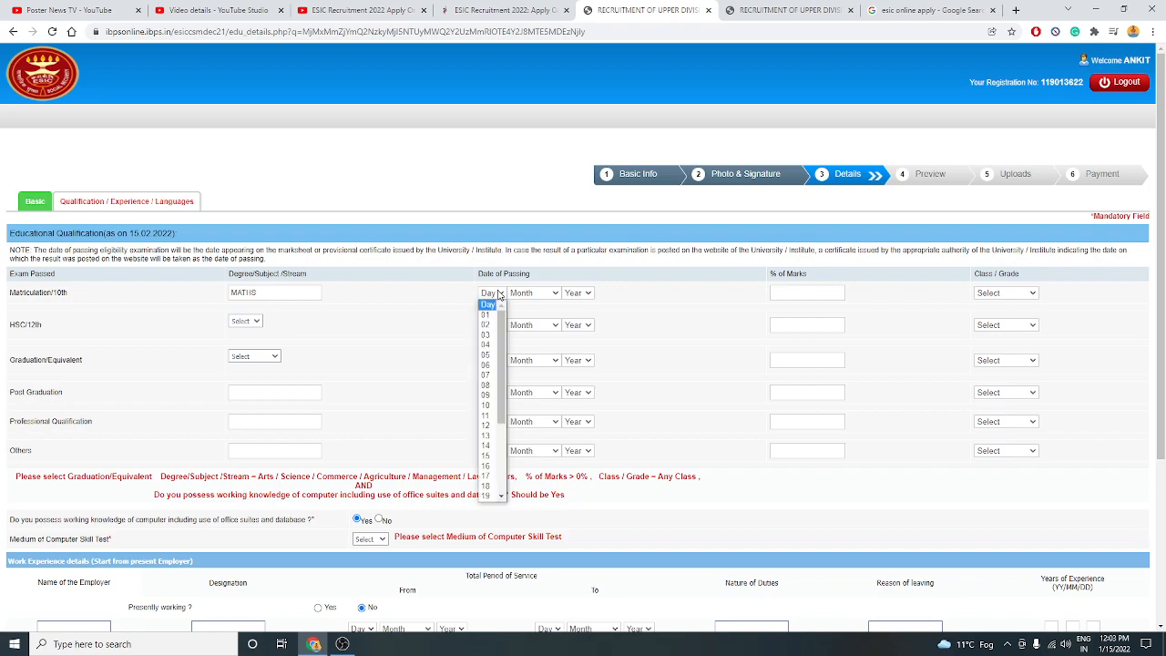
pyautogui.click(488, 355)
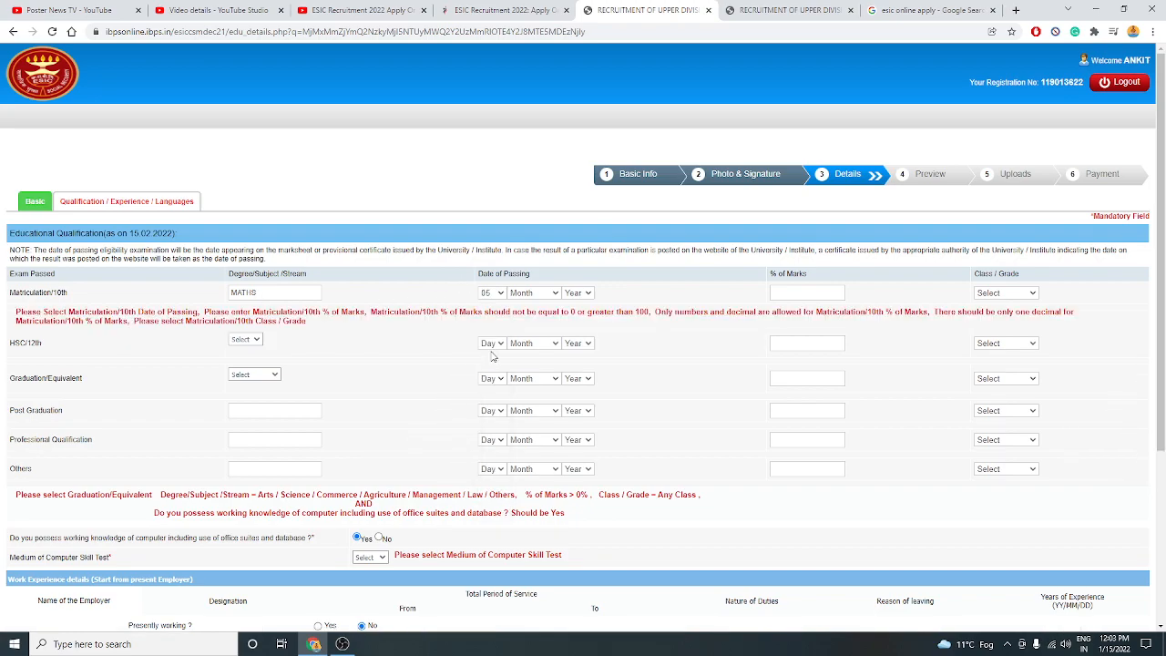
pyautogui.click(529, 295)
pyautogui.click(526, 324)
pyautogui.click(577, 293)
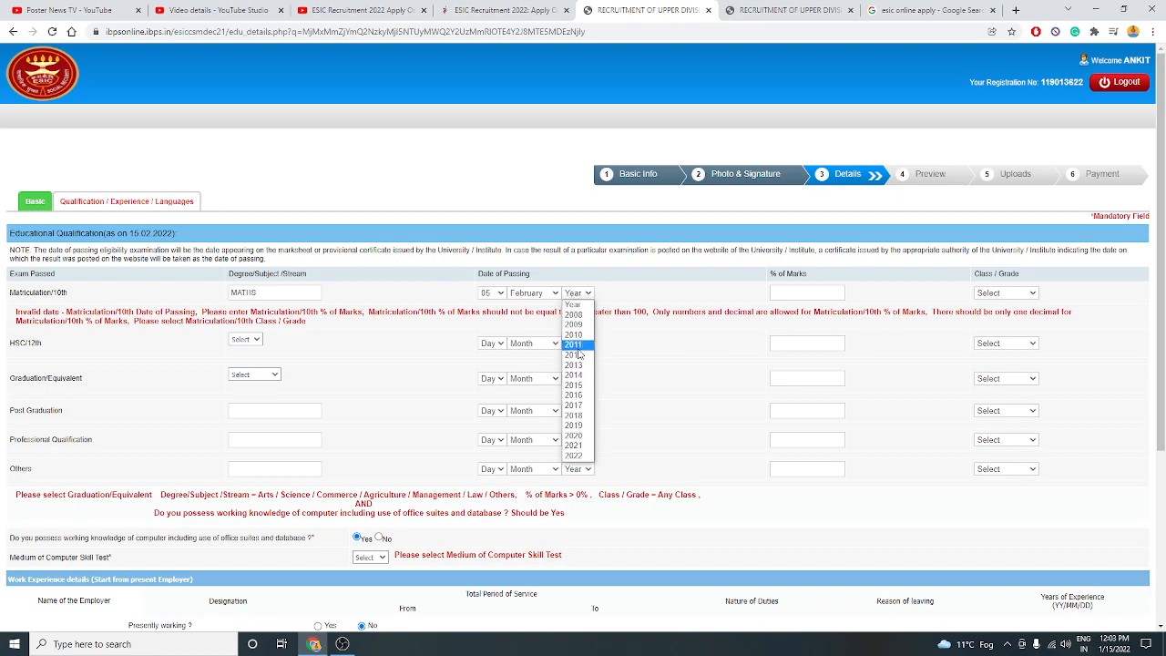
pyautogui.click(584, 344)
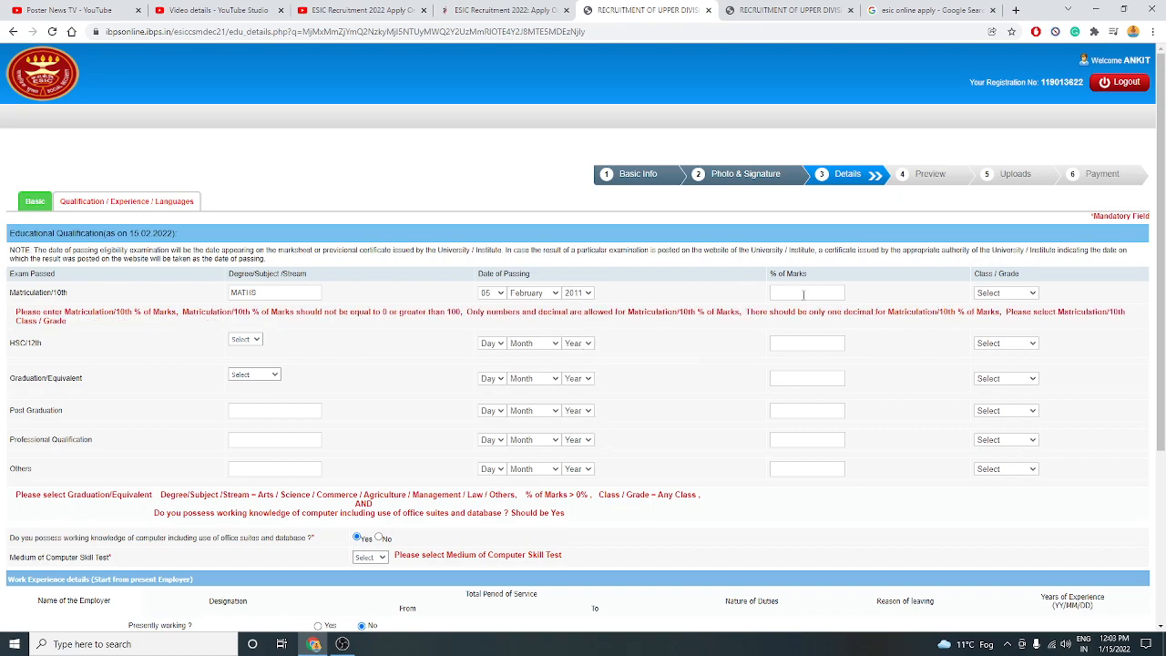
pyautogui.click(803, 295)
pyautogui.write('66.00')
pyautogui.click(985, 294)
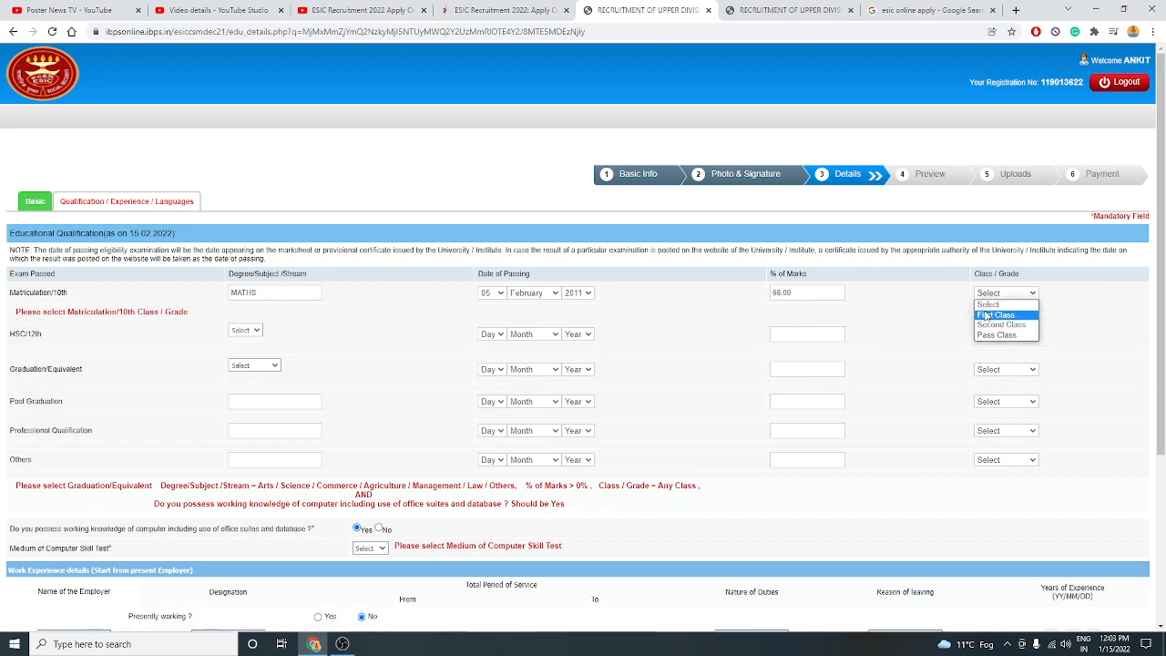
pyautogui.click(985, 315)
# Enter the 12th record: passed 10 April 2013, 58%, Second Class.
pyautogui.click(244, 321)
pyautogui.click(250, 339)
pyautogui.click(257, 325)
pyautogui.click(257, 331)
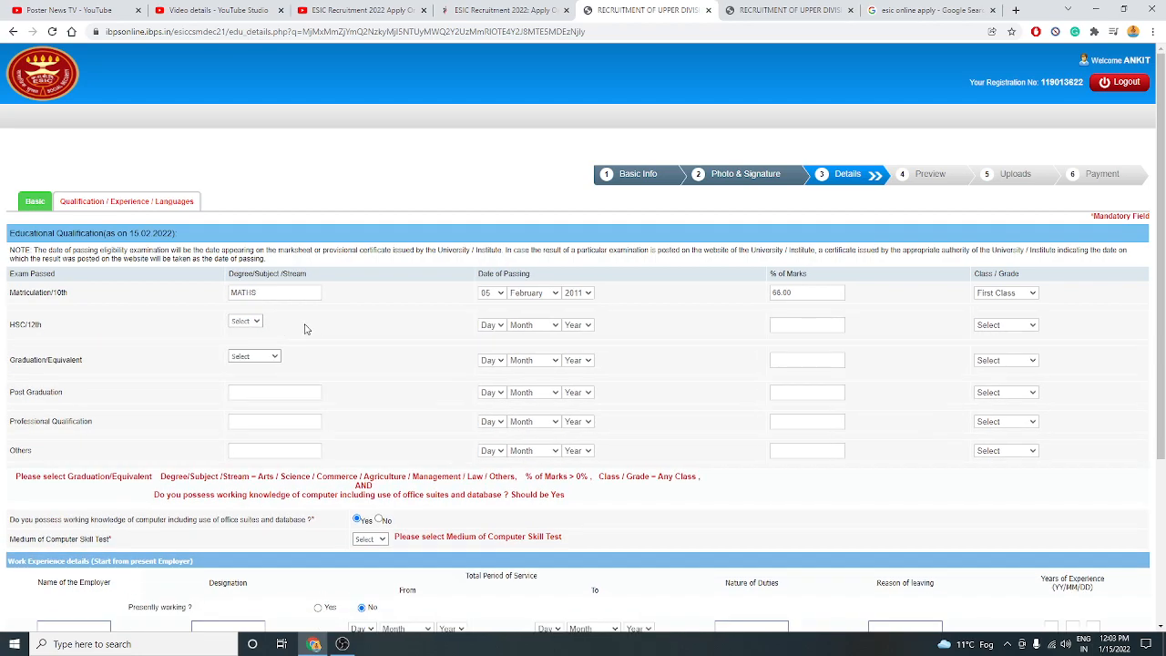
pyautogui.click(503, 326)
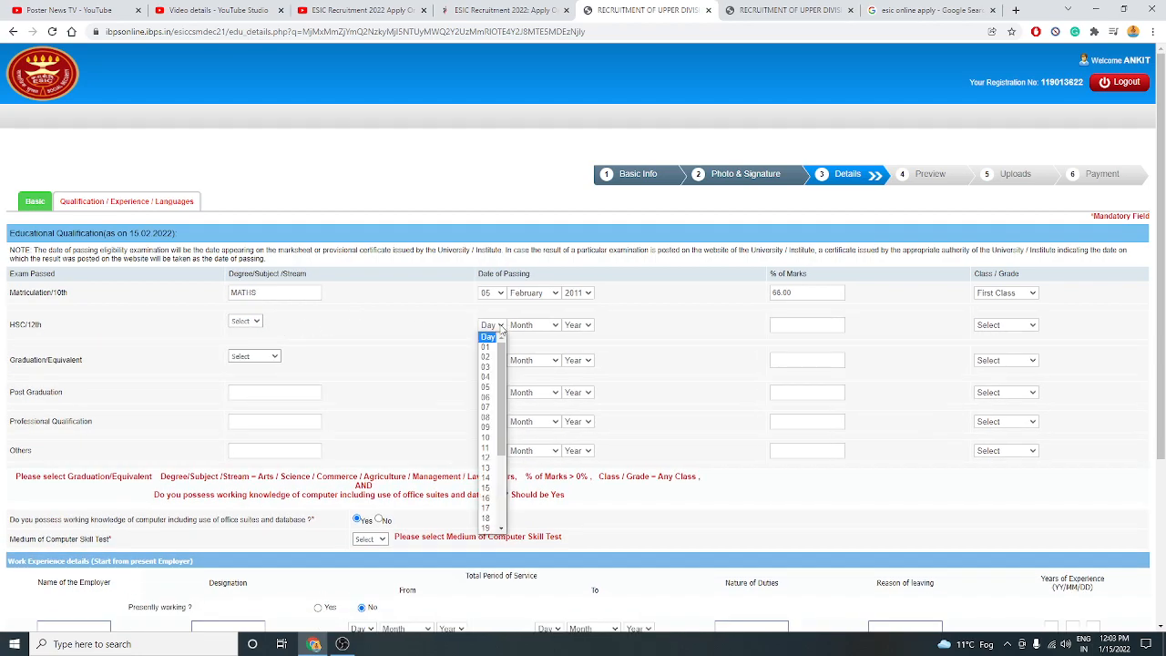
pyautogui.click(487, 437)
pyautogui.click(534, 325)
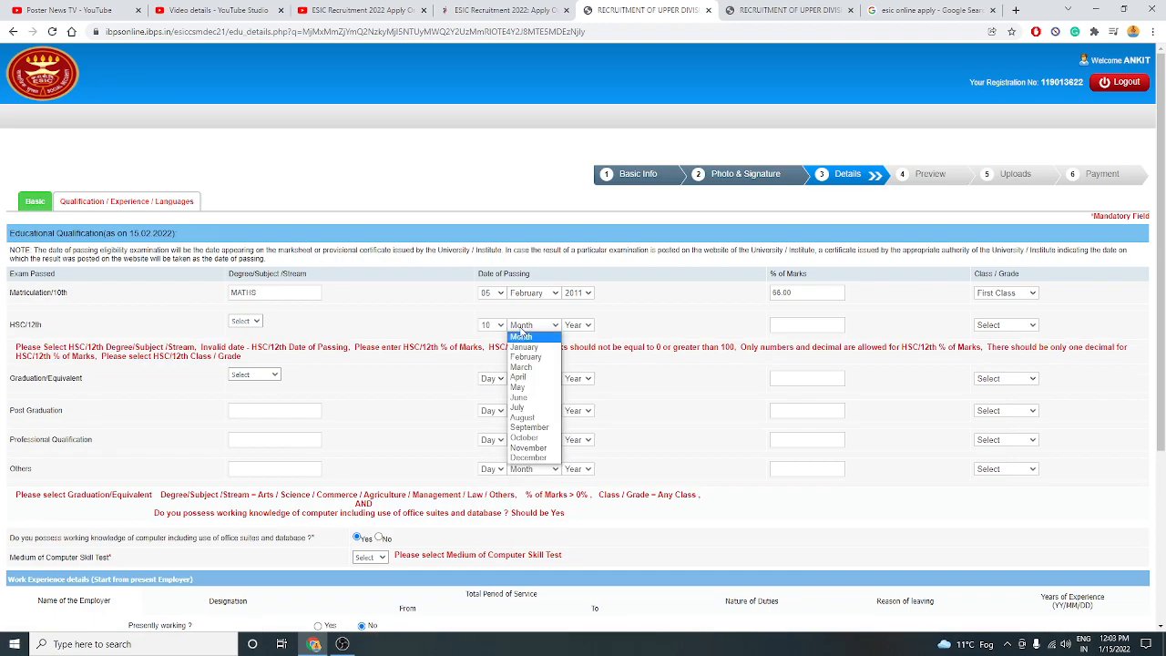
pyautogui.click(528, 378)
pyautogui.click(579, 325)
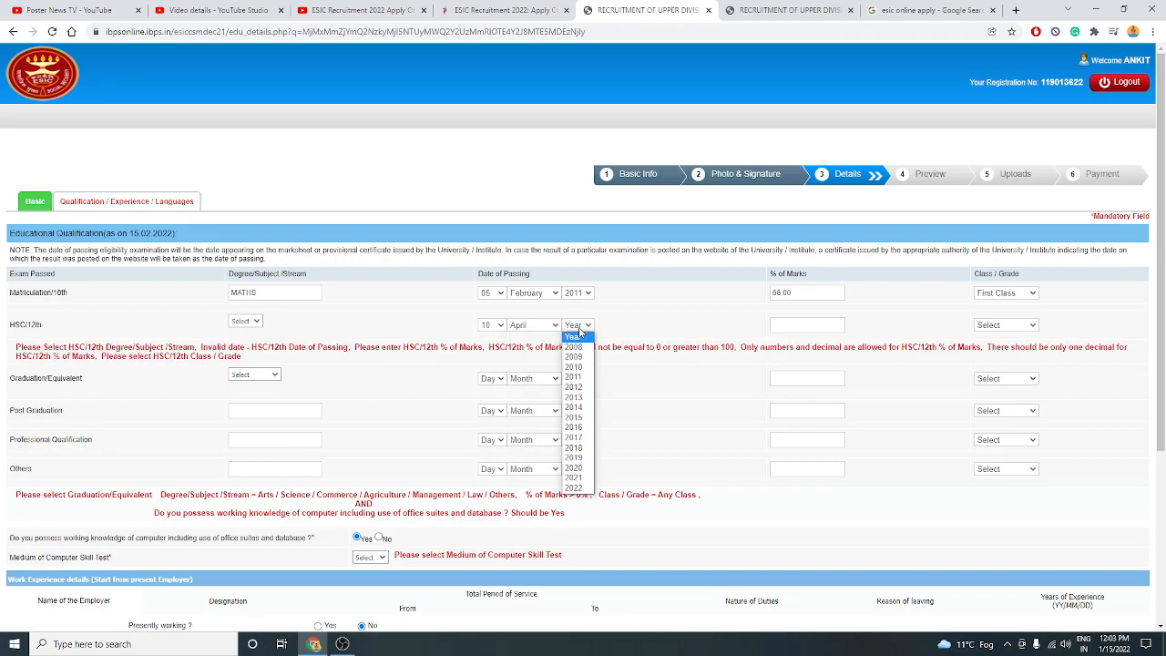
pyautogui.click(575, 408)
pyautogui.click(578, 325)
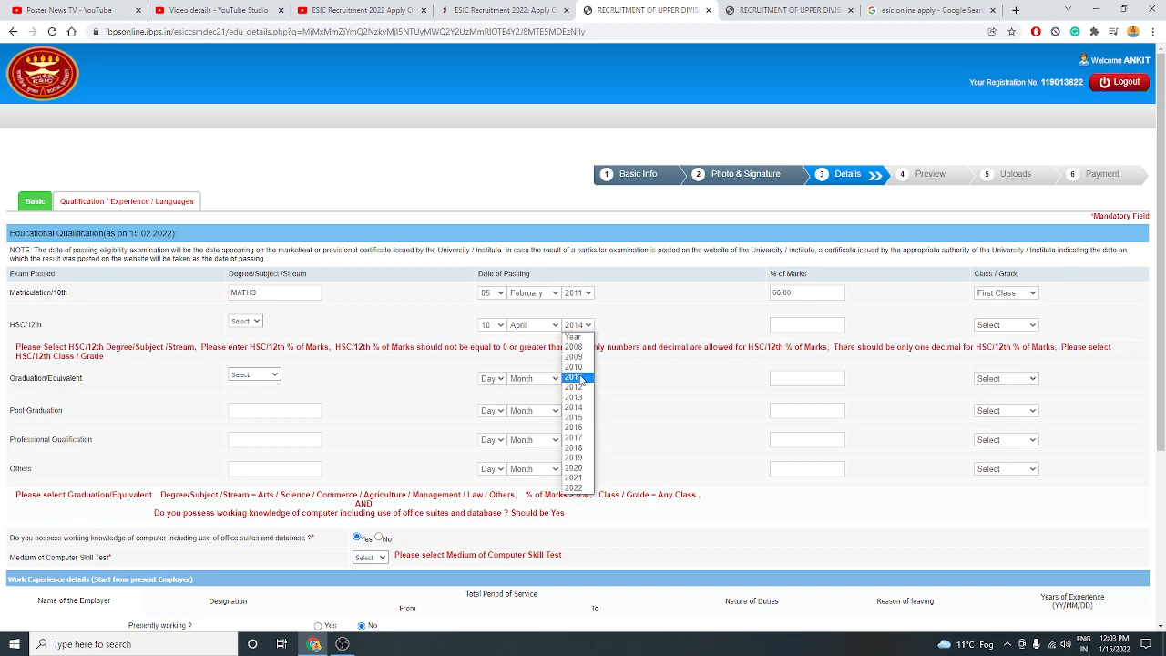
pyautogui.click(574, 397)
pyautogui.click(782, 324)
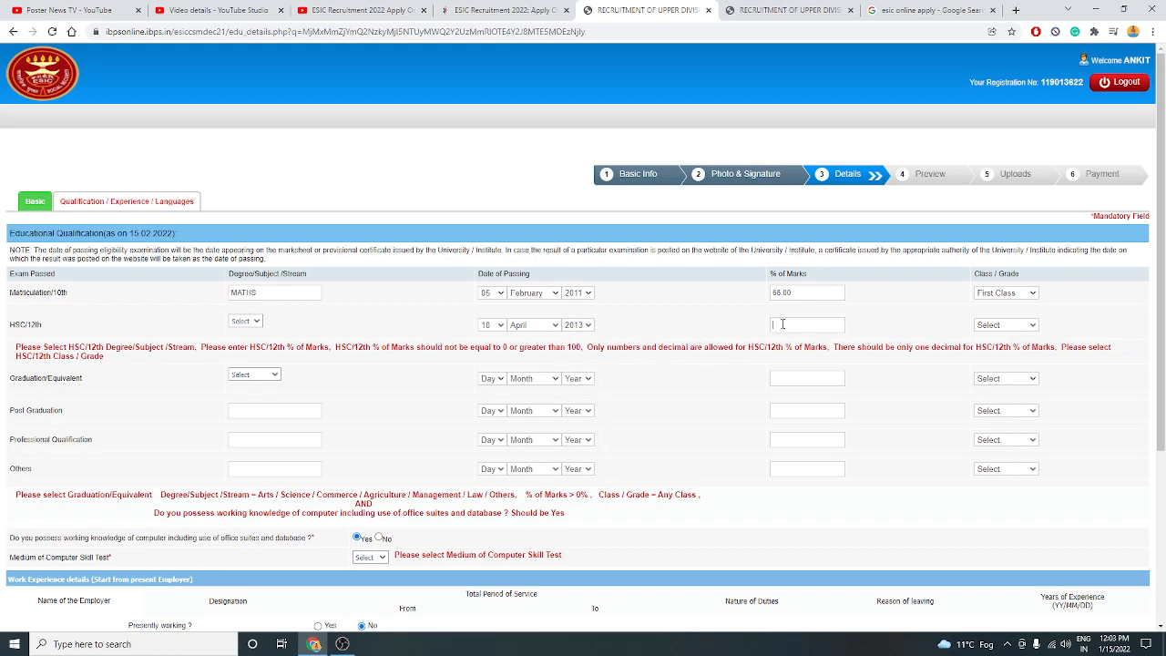
pyautogui.write('58')
pyautogui.click(1002, 324)
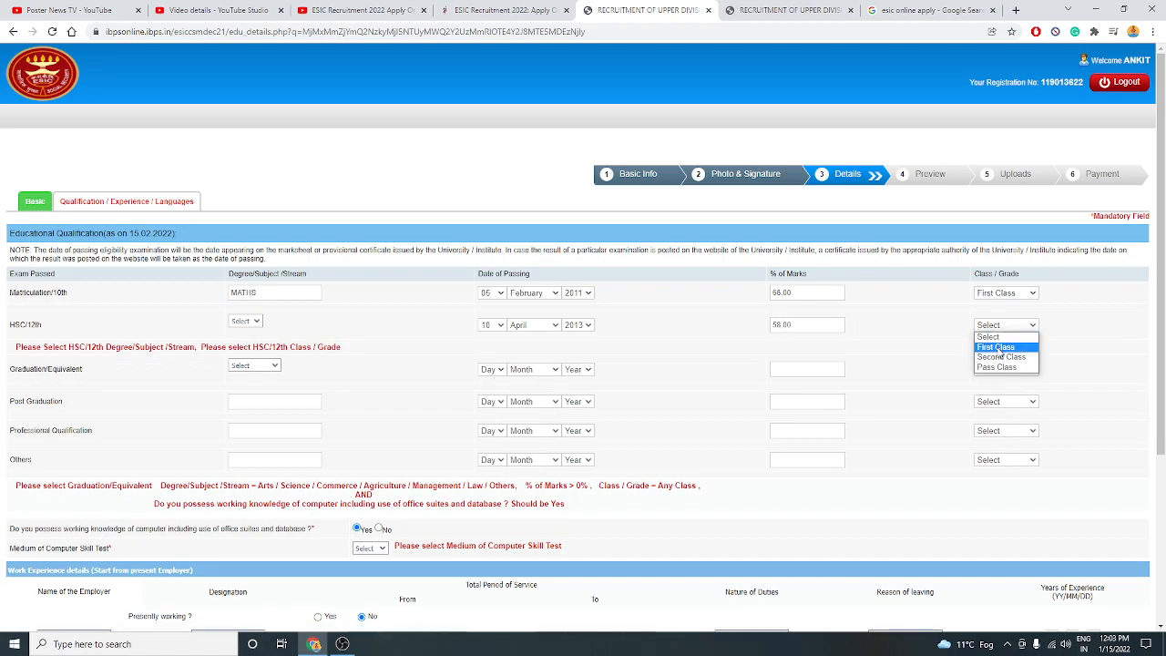
pyautogui.click(999, 356)
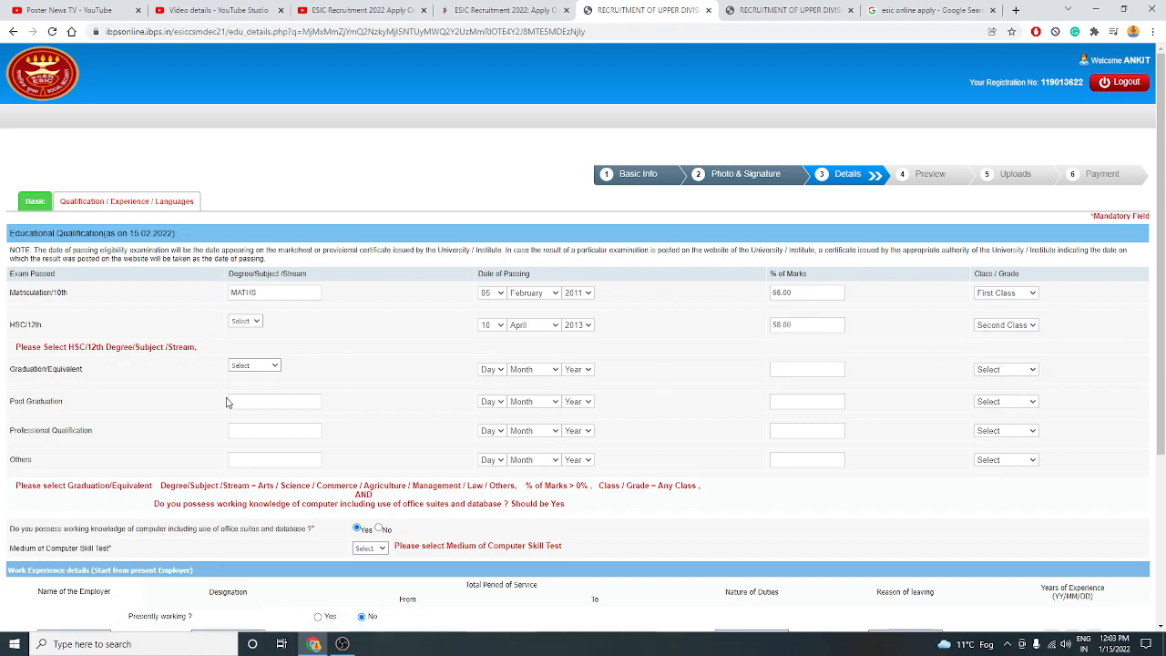
# Enter graduation: Commerce stream, passed 2016, 48%, Pass Class.
pyautogui.click(263, 370)
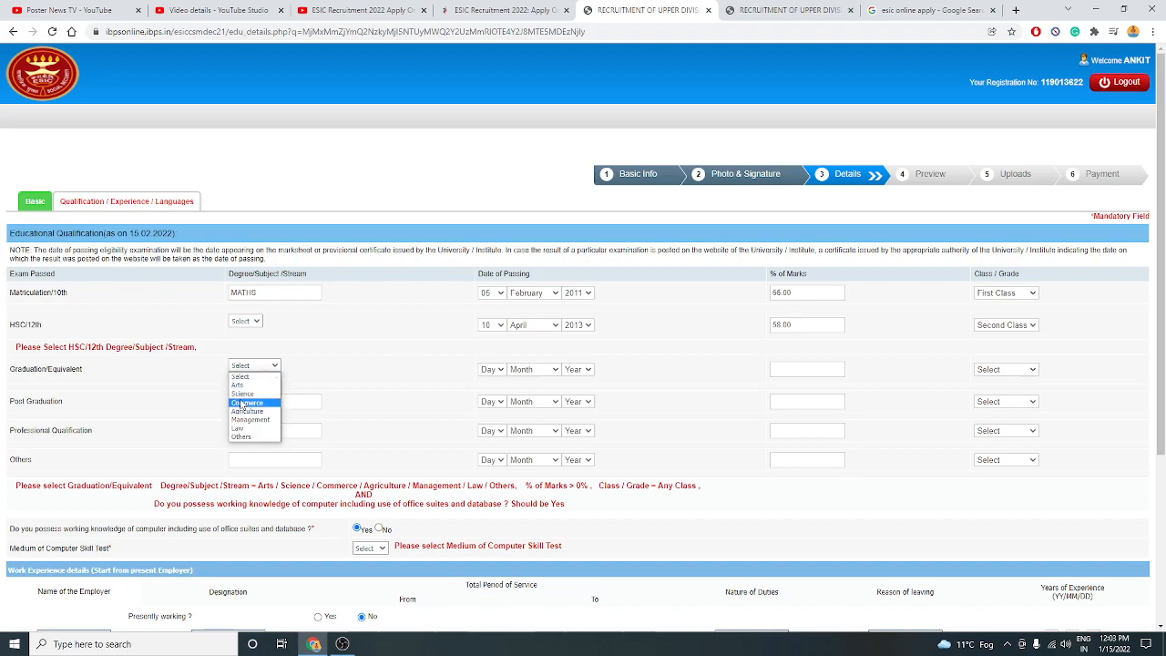
pyautogui.click(247, 402)
pyautogui.click(493, 369)
pyautogui.click(492, 428)
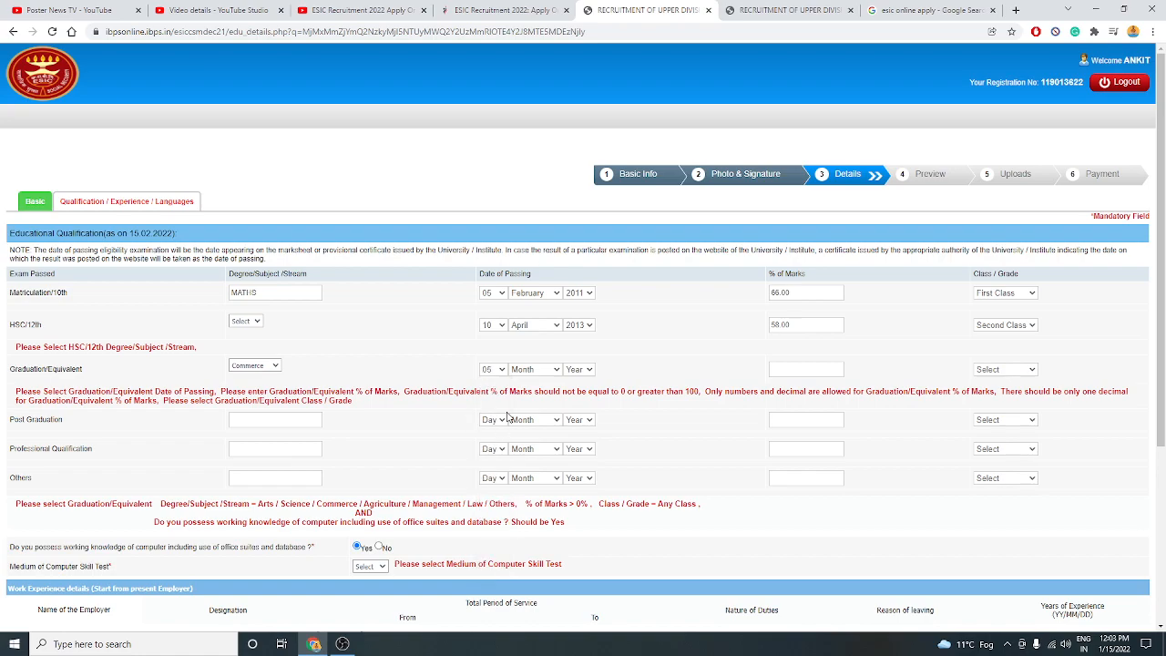
pyautogui.click(535, 369)
pyautogui.click(579, 370)
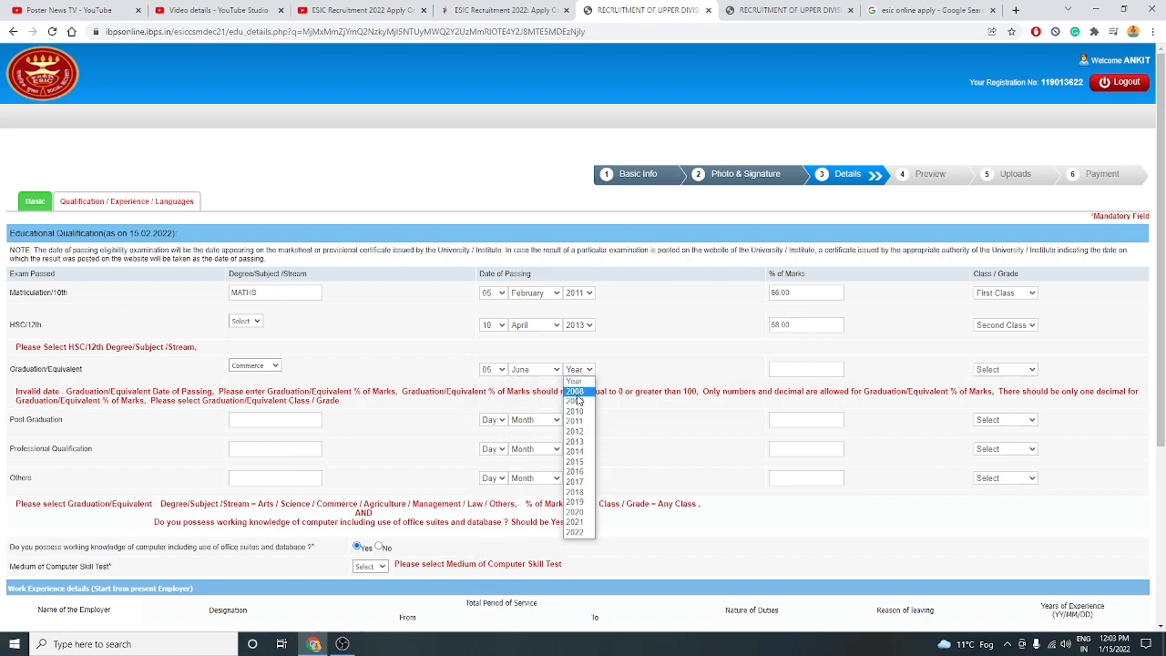
pyautogui.click(587, 472)
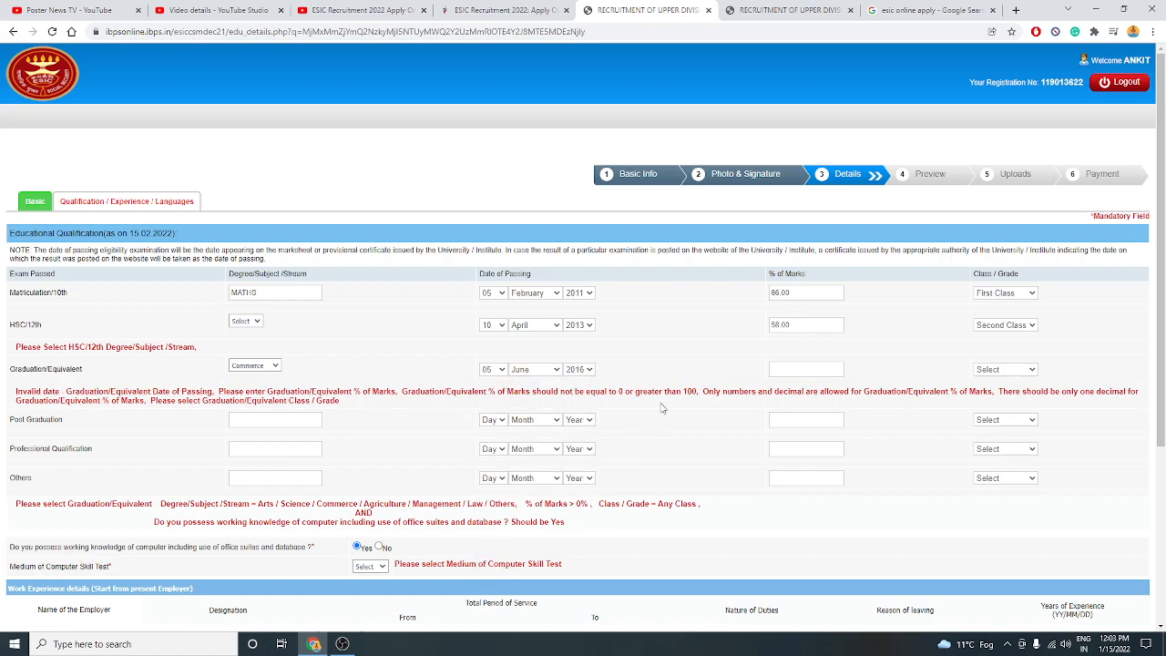
pyautogui.click(791, 371)
pyautogui.write('44')
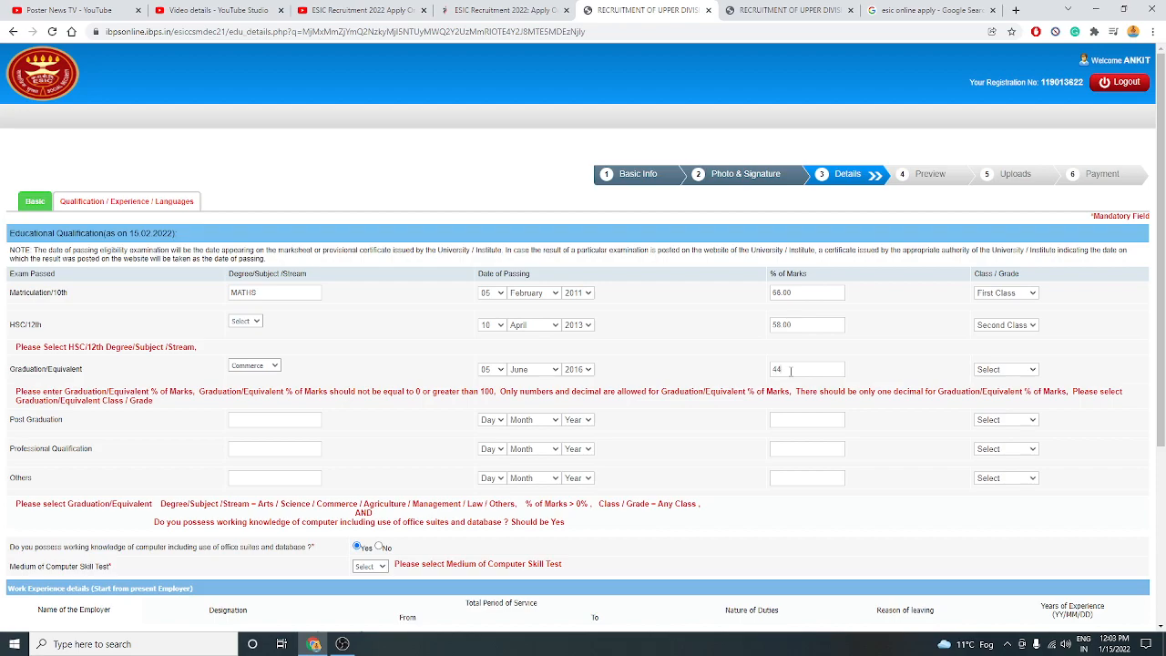
pyautogui.press('BackSpace')
pyautogui.write('8')
pyautogui.click(984, 372)
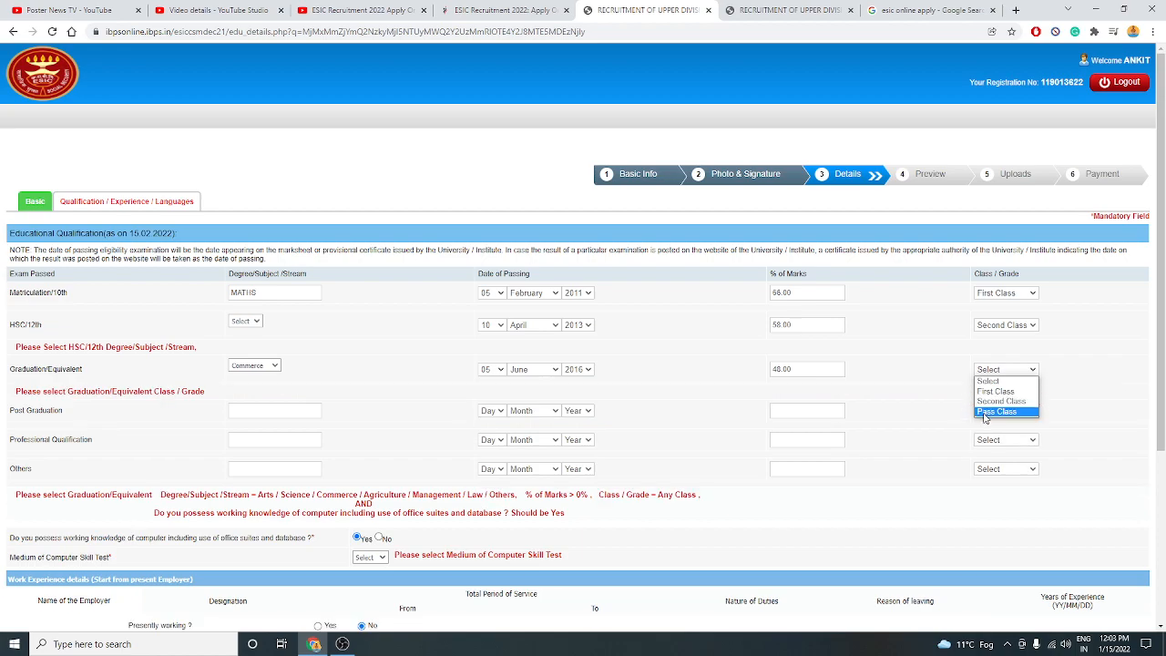
pyautogui.click(995, 411)
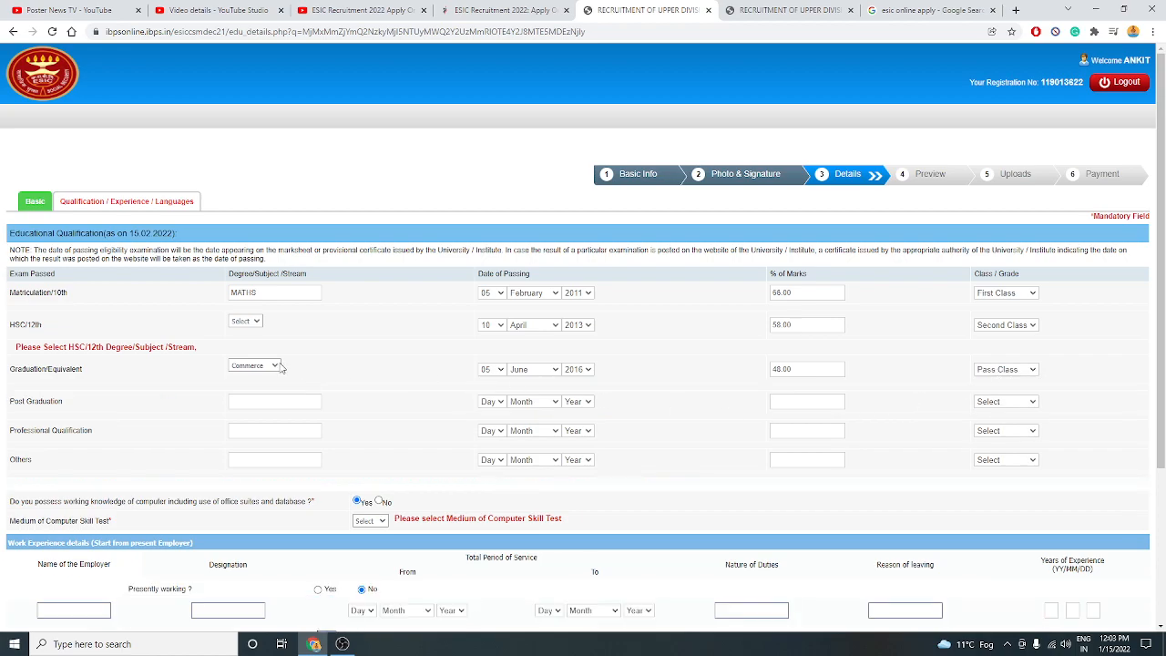
# Set the HSC/12th subject to Others and write in COMMERCE.
pyautogui.click(245, 321)
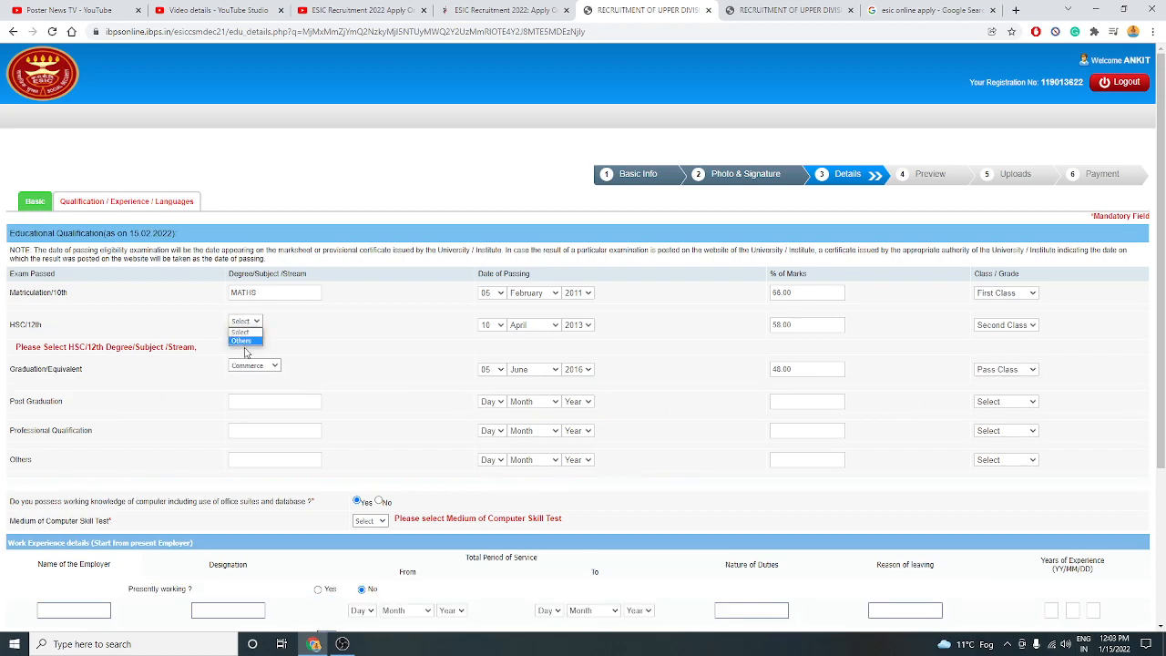
pyautogui.click(246, 353)
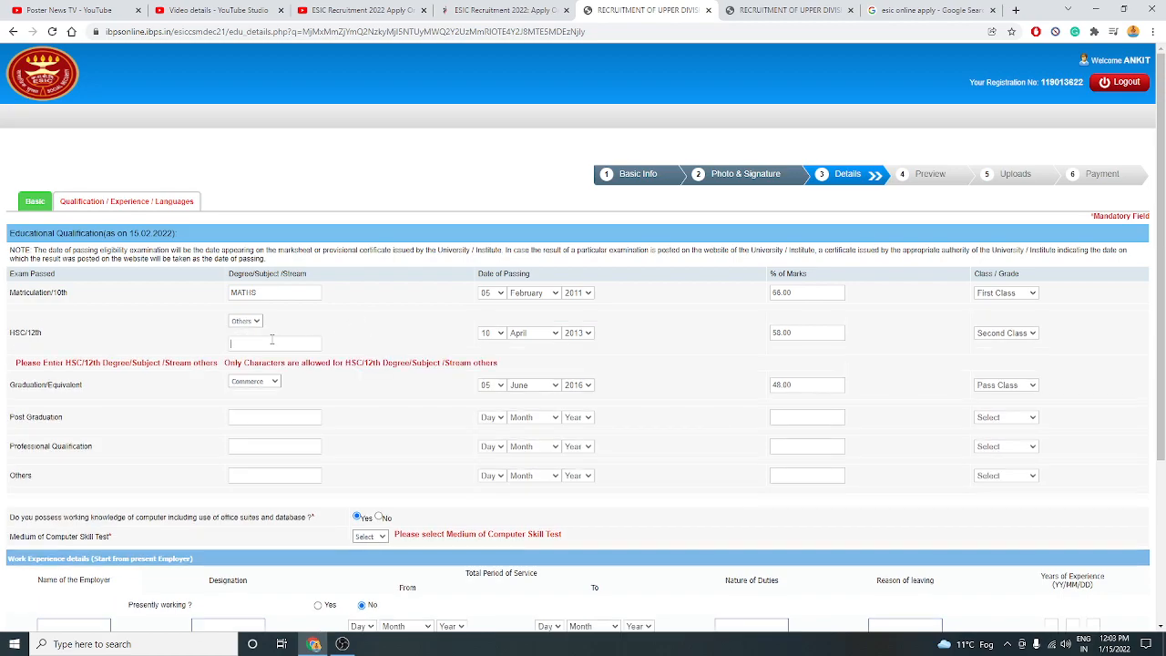
pyautogui.click(272, 339)
pyautogui.write('CO')
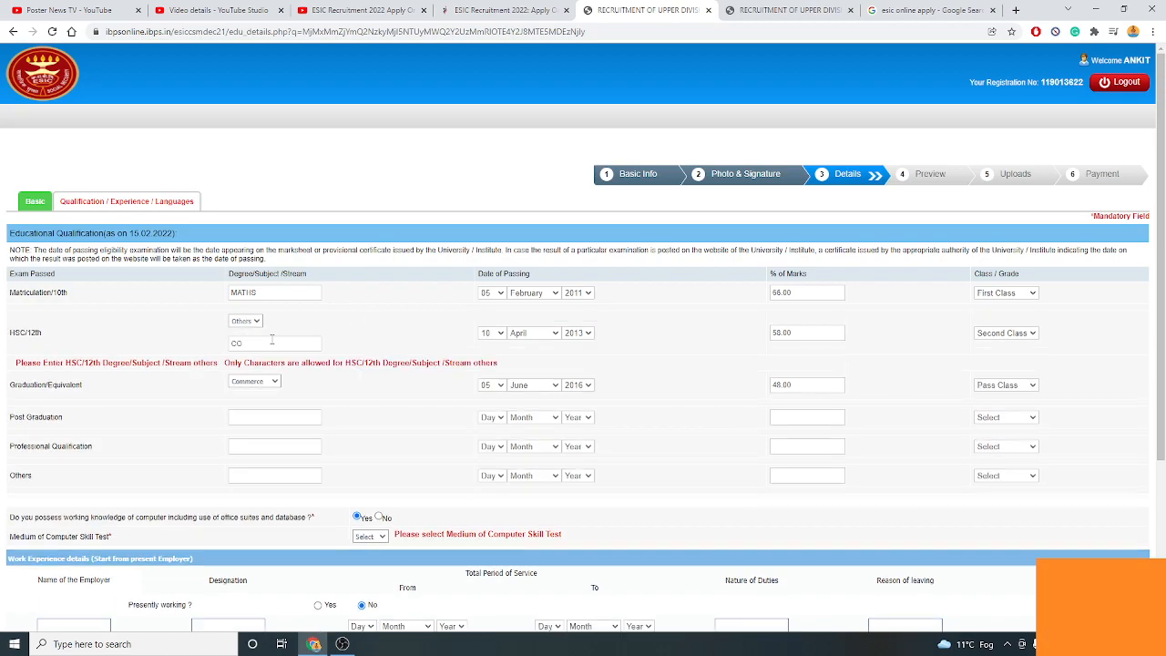
pyautogui.write('MMERCE')
pyautogui.click(13, 343)
# Choose Hindi as the computer skill test medium.
pyautogui.scroll(-3, 433, 394)
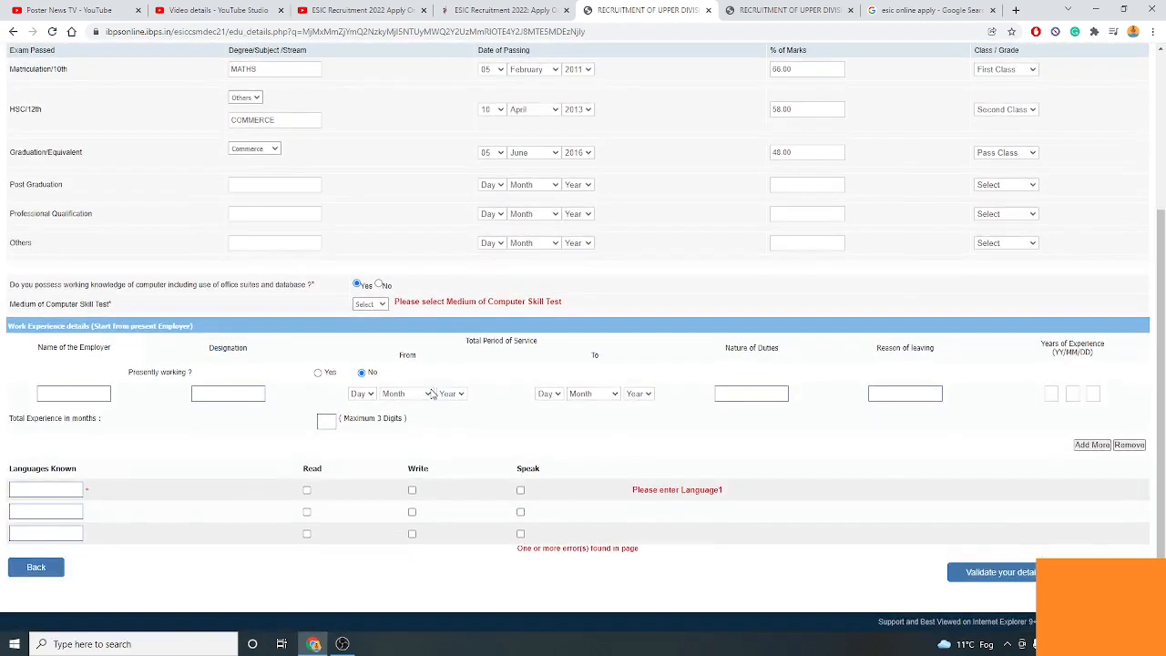
pyautogui.click(378, 305)
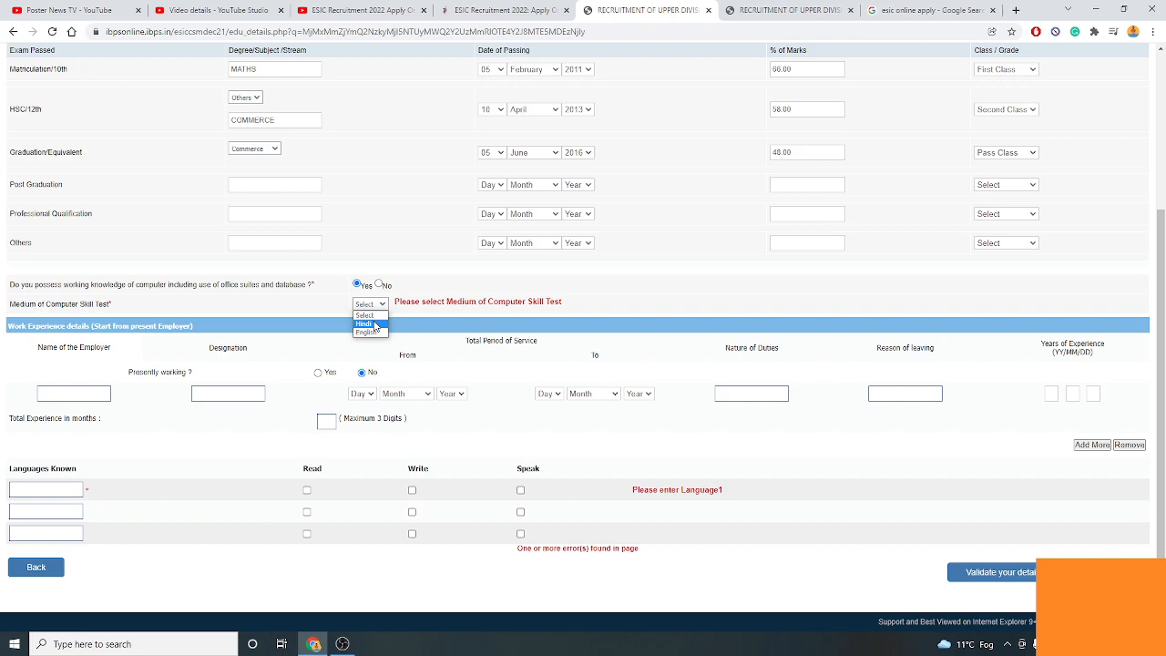
pyautogui.click(365, 323)
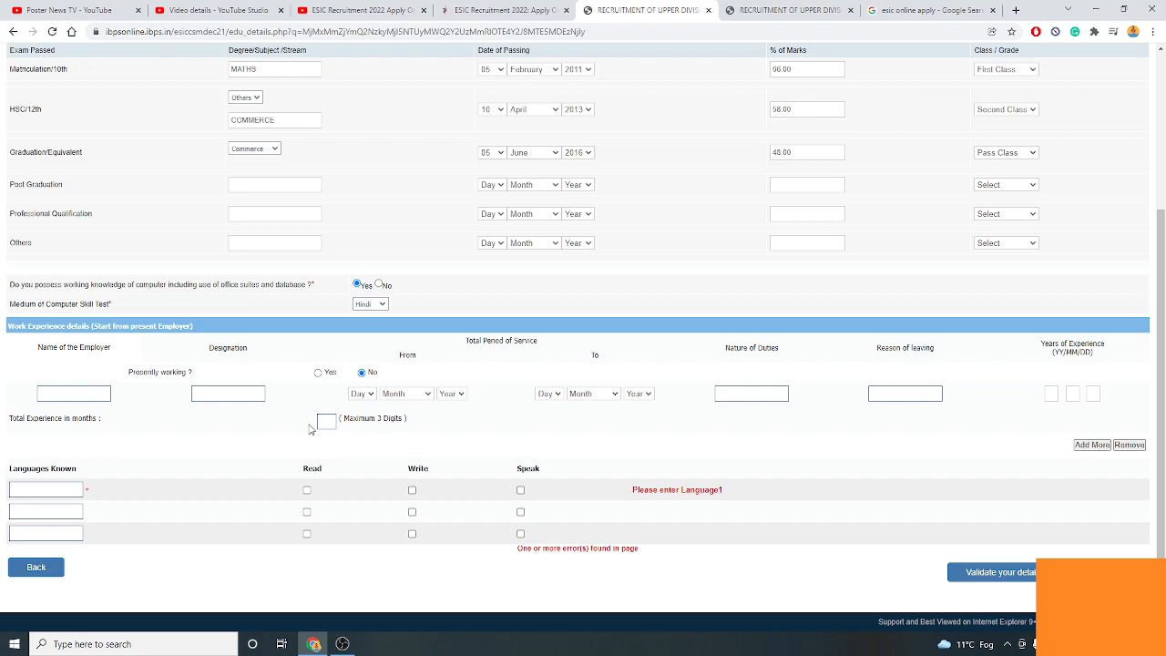
# List HINDI and ENGLISH as known languages, each ticked for read, write and speak.
pyautogui.click(33, 487)
pyautogui.write('HINDI')
pyautogui.click(35, 512)
pyautogui.write('ENGLISH')
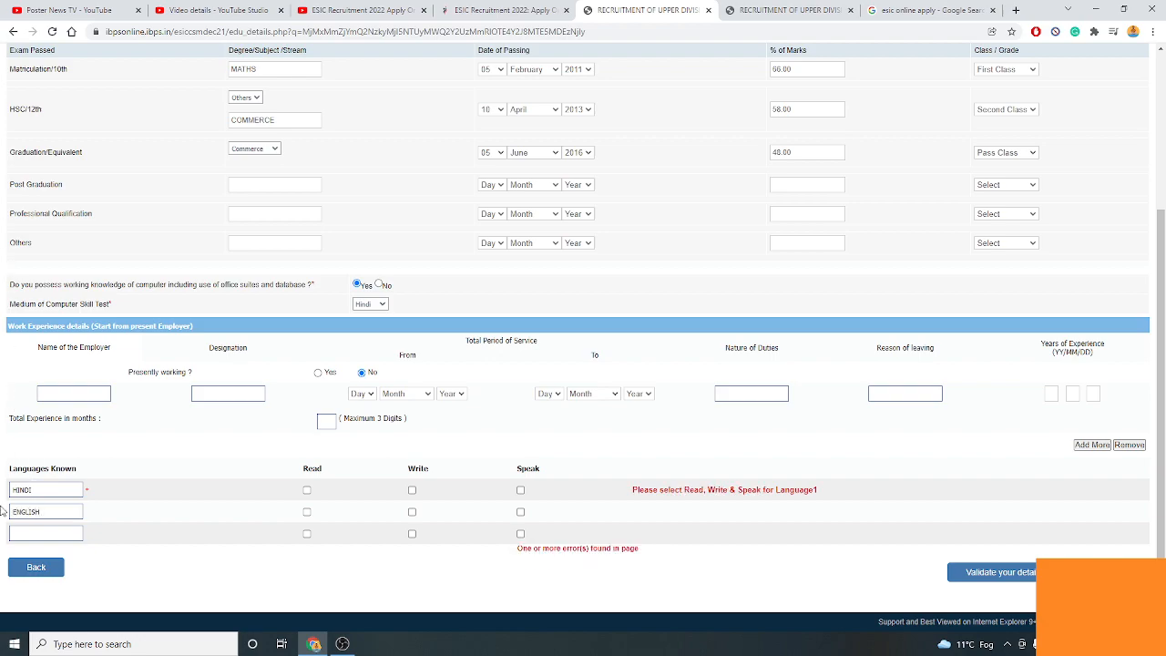
pyautogui.click(307, 491)
pyautogui.click(307, 512)
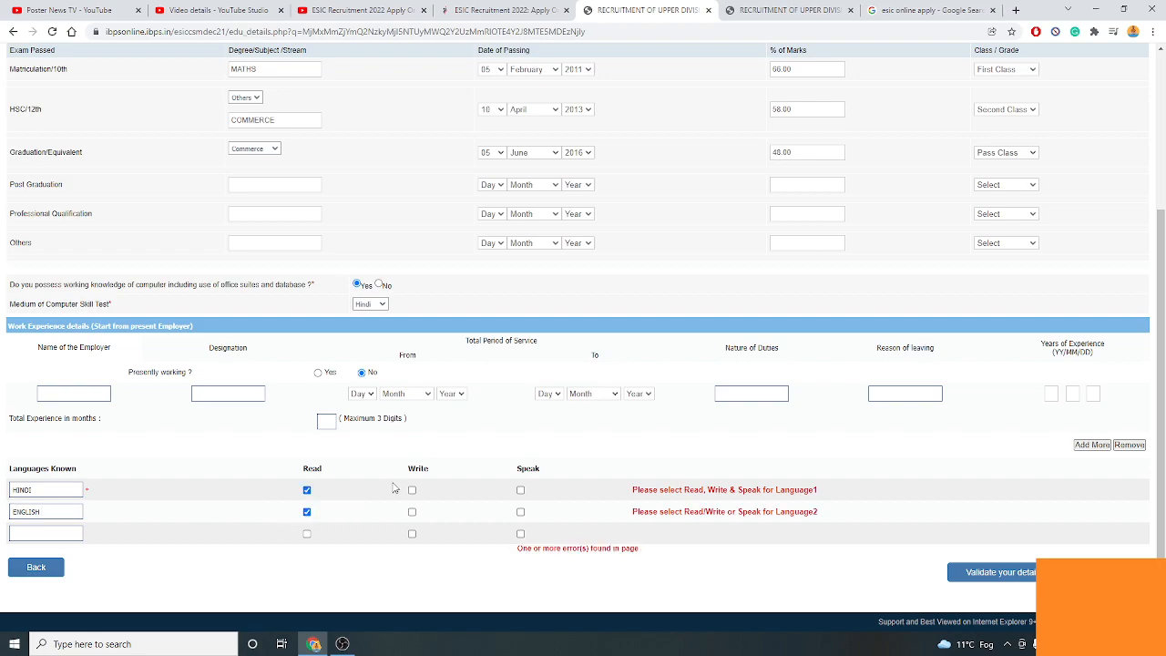
pyautogui.click(412, 490)
pyautogui.click(411, 512)
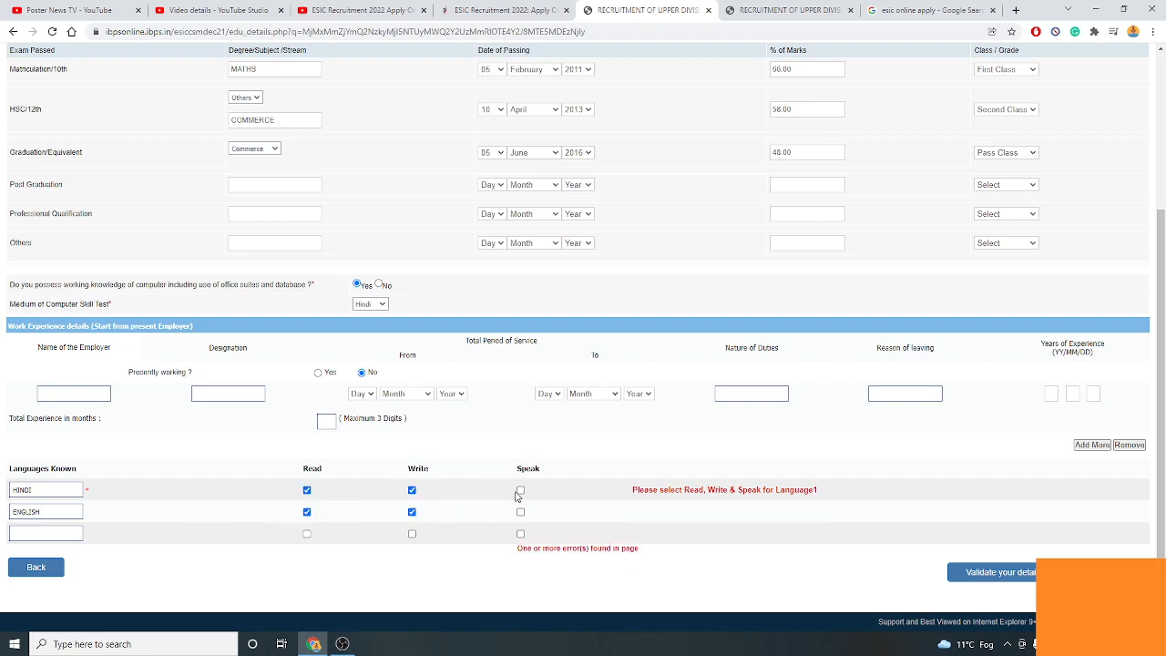
pyautogui.click(520, 490)
pyautogui.click(521, 512)
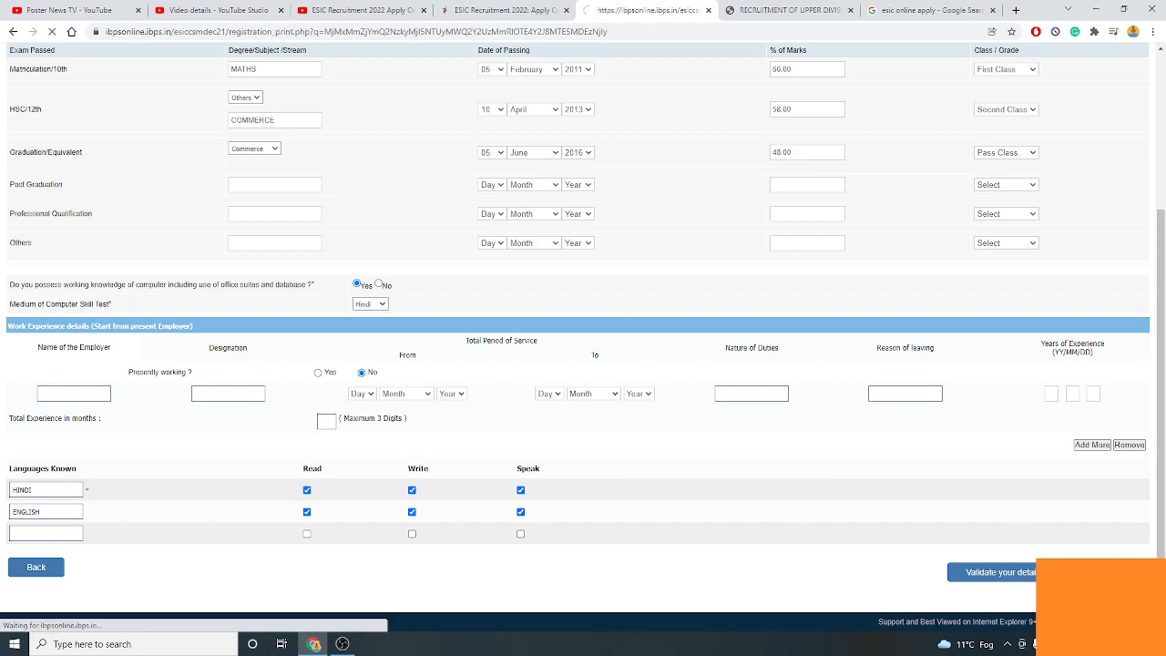
# Scroll through the registration preview to review the entered details.
pyautogui.scroll(-3, 829, 375)
pyautogui.scroll(3, 829, 378)
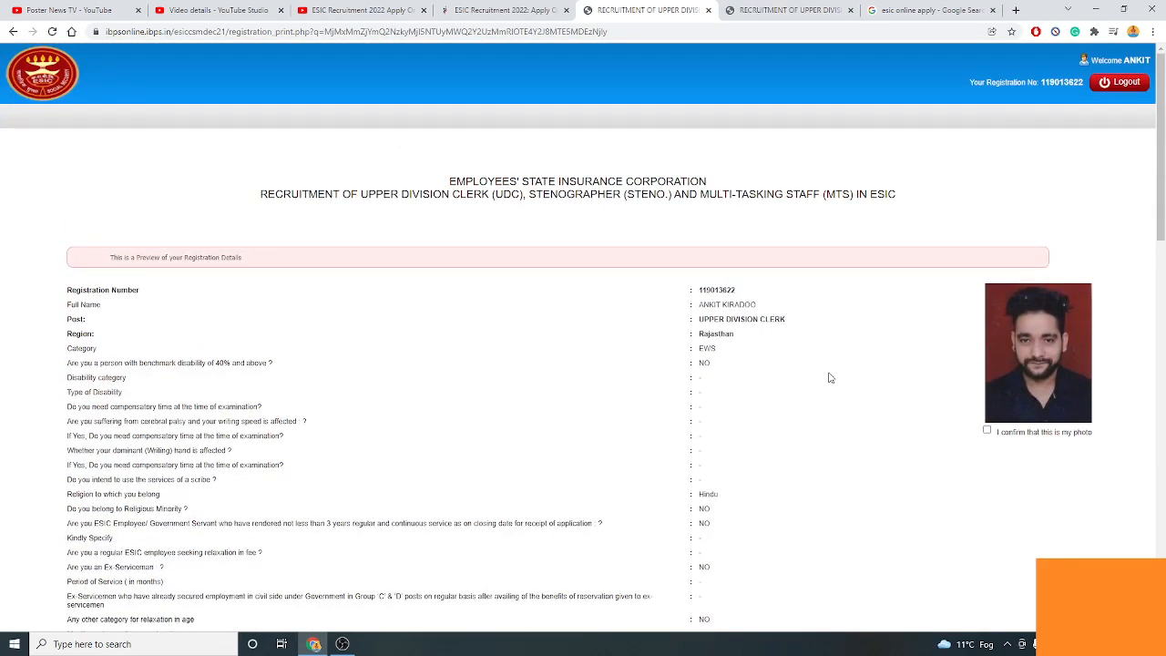
pyautogui.scroll(-2, 829, 377)
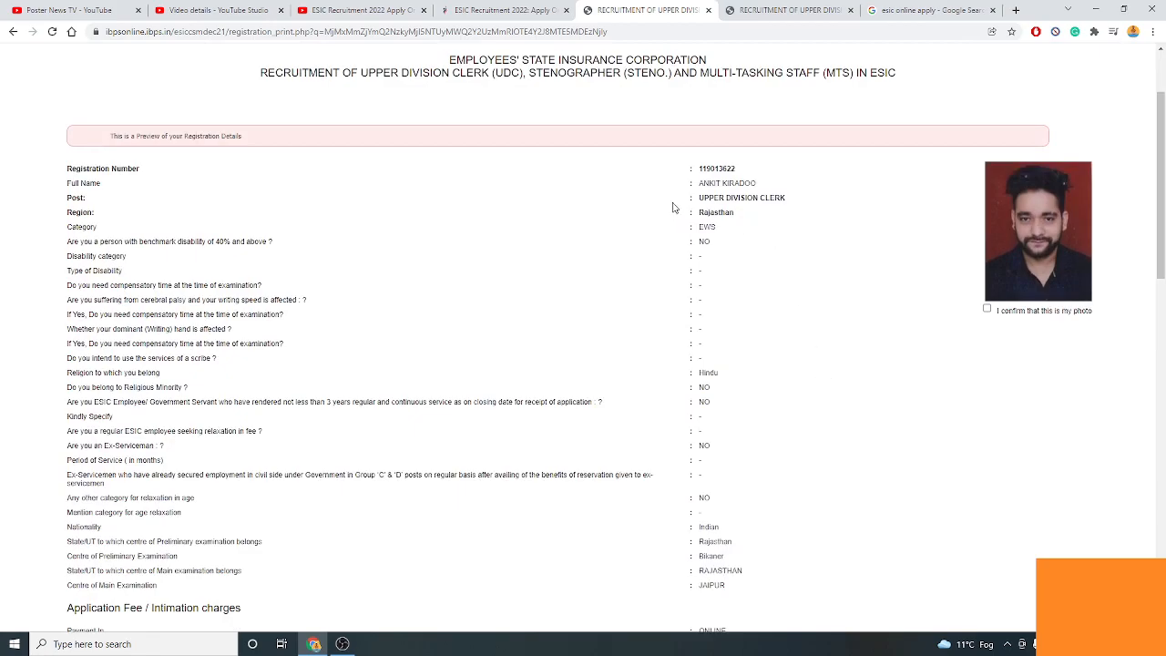
pyautogui.scroll(-5, 856, 320)
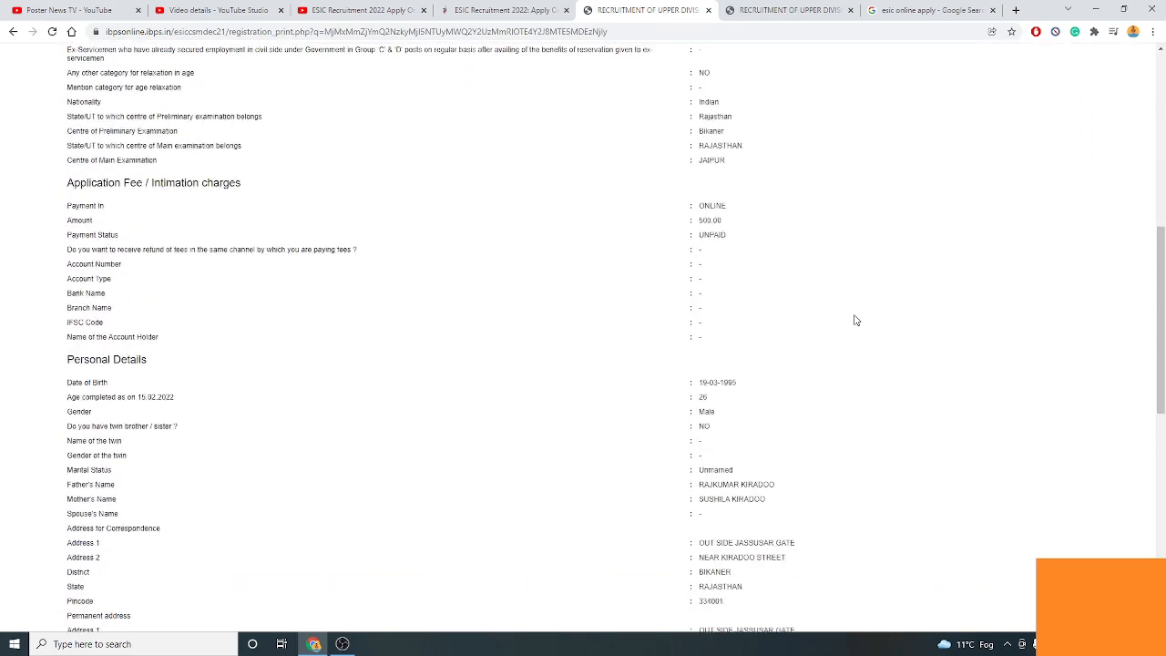
pyautogui.scroll(-6, 854, 321)
pyautogui.scroll(9, 855, 324)
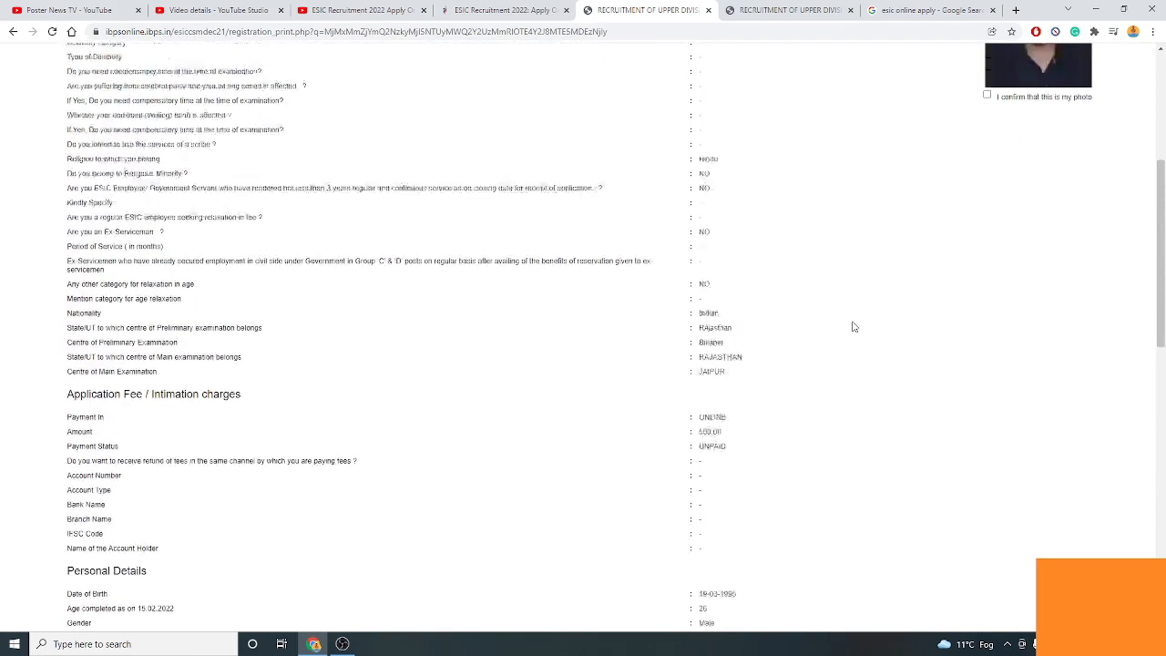
pyautogui.scroll(2, 854, 326)
pyautogui.scroll(-5, 768, 346)
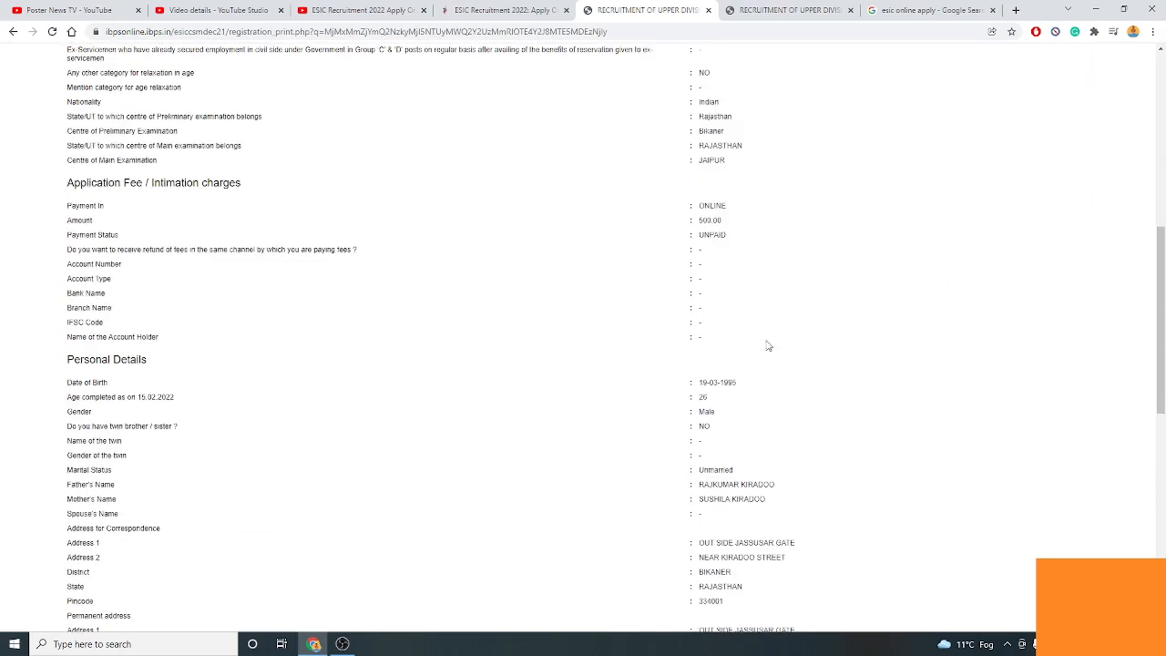
pyautogui.scroll(-8, 768, 346)
# Accept the declaration, confirm the signature, and submit the registration as complete.
pyautogui.click(64, 465)
pyautogui.click(974, 523)
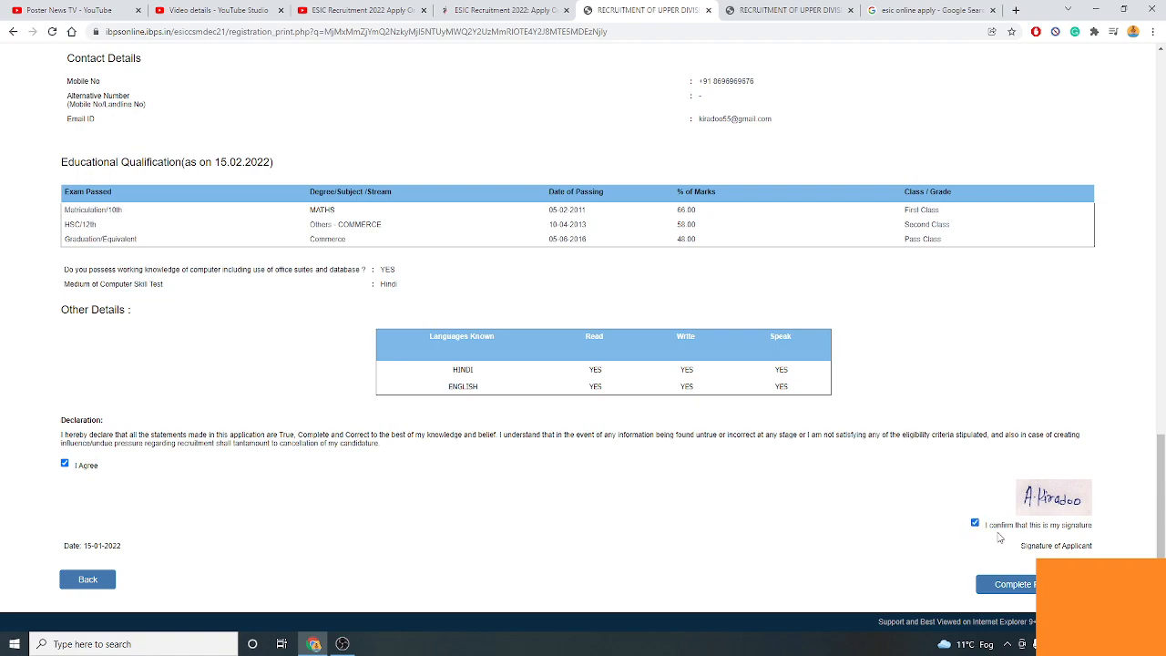
pyautogui.click(1006, 584)
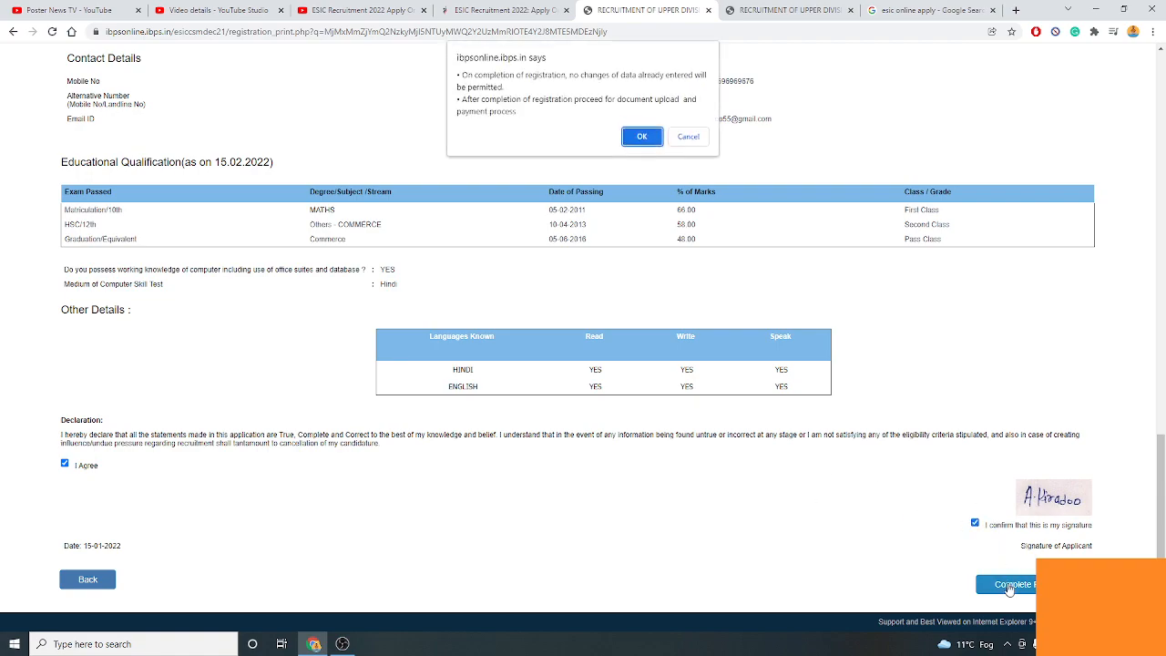
pyautogui.click(642, 140)
# Upload the AnkitThumb image as the left thumb impression.
pyautogui.click(642, 100)
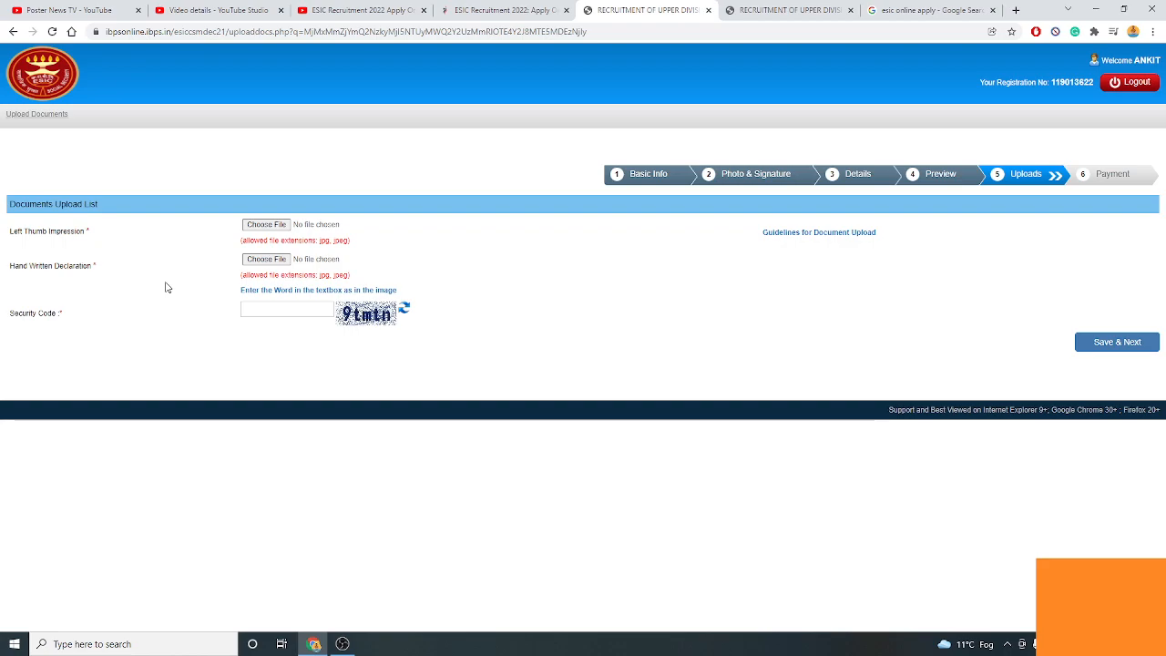
pyautogui.click(265, 225)
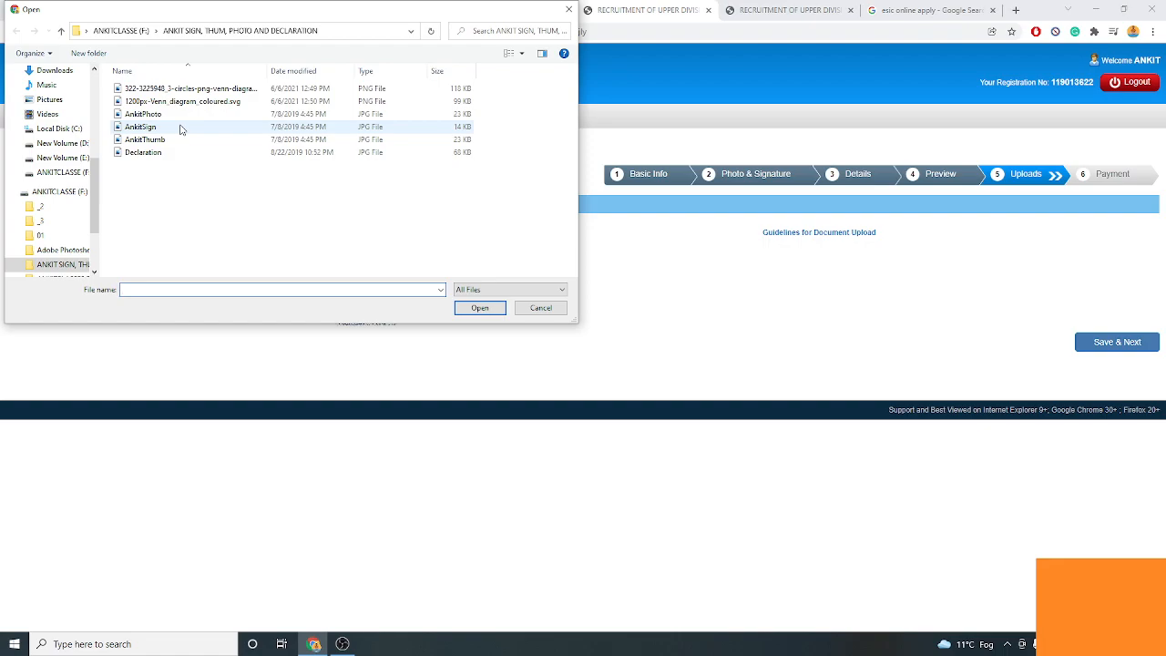
pyautogui.click(180, 152)
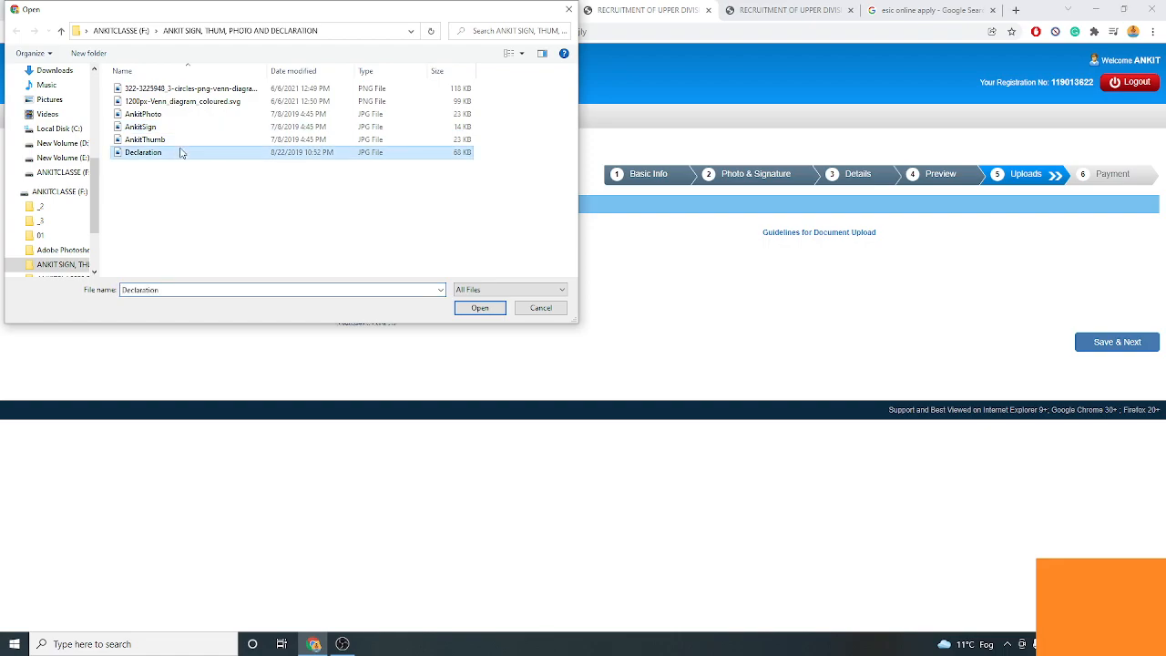
pyautogui.click(179, 141)
pyautogui.click(478, 307)
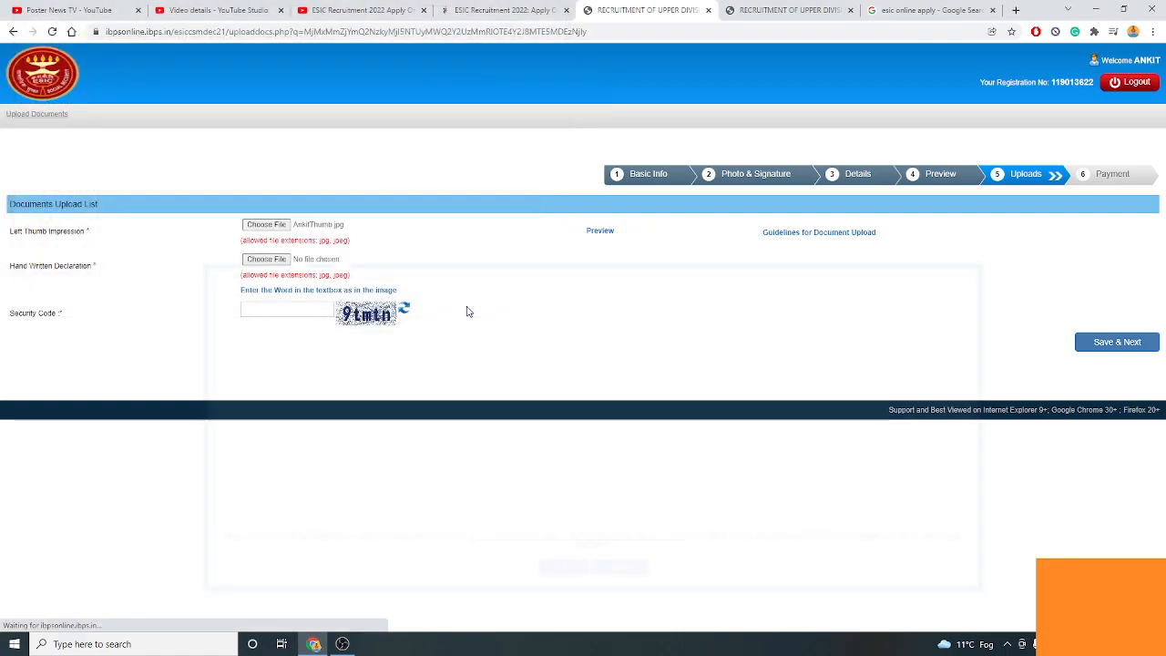
pyautogui.click(556, 570)
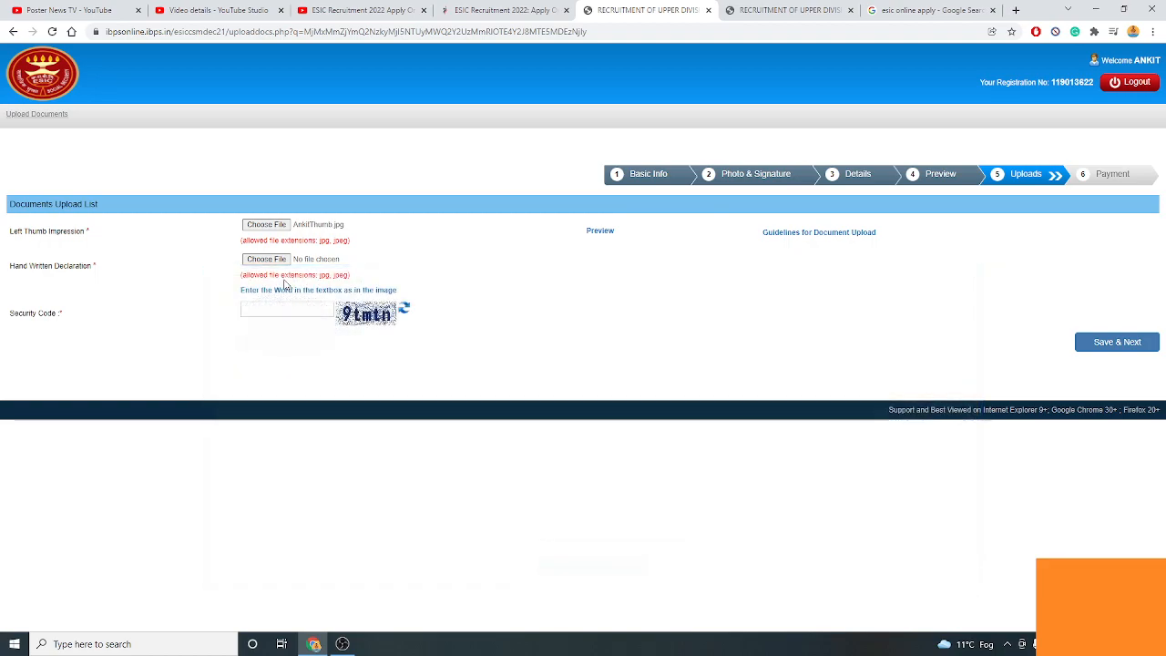
# Upload the Declaration image as the handwritten declaration.
pyautogui.click(270, 261)
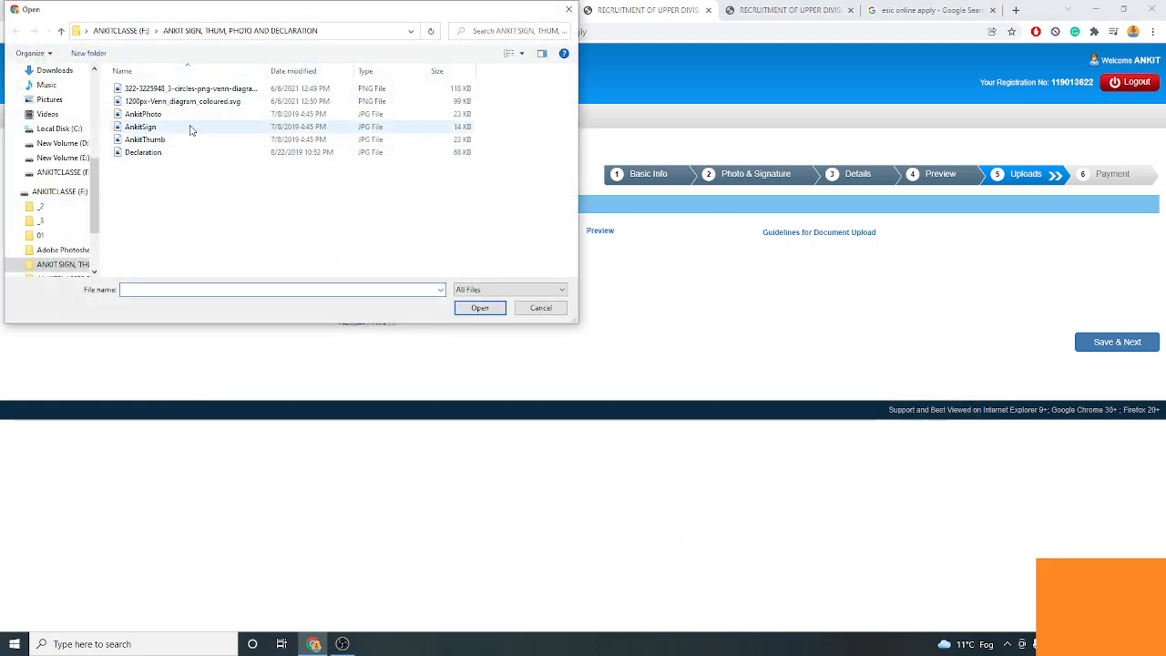
pyautogui.click(195, 152)
pyautogui.click(478, 308)
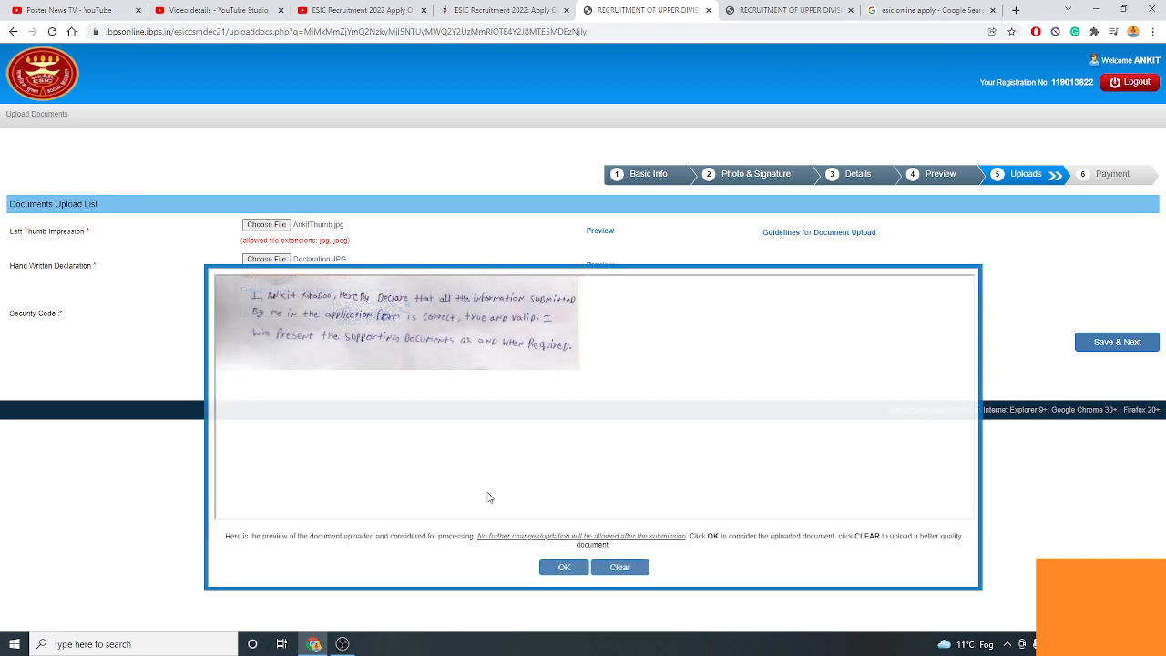
pyautogui.click(558, 571)
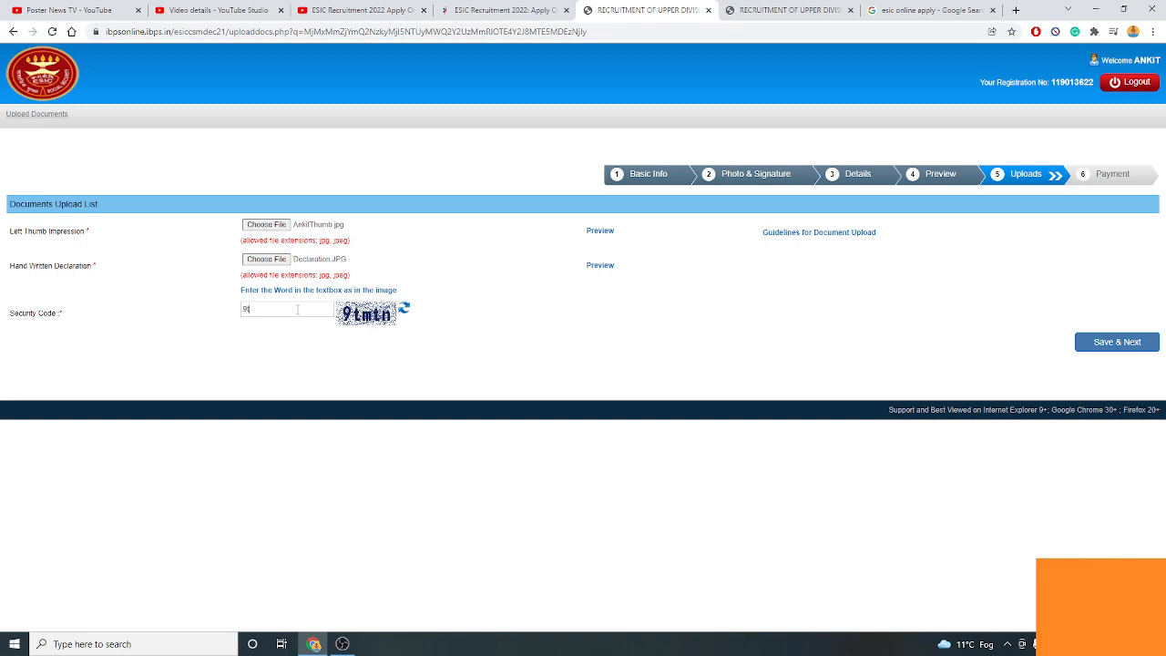
# Enter the security code, save the uploads, and confirm final submission to reach payment.
pyautogui.write('tmtn')
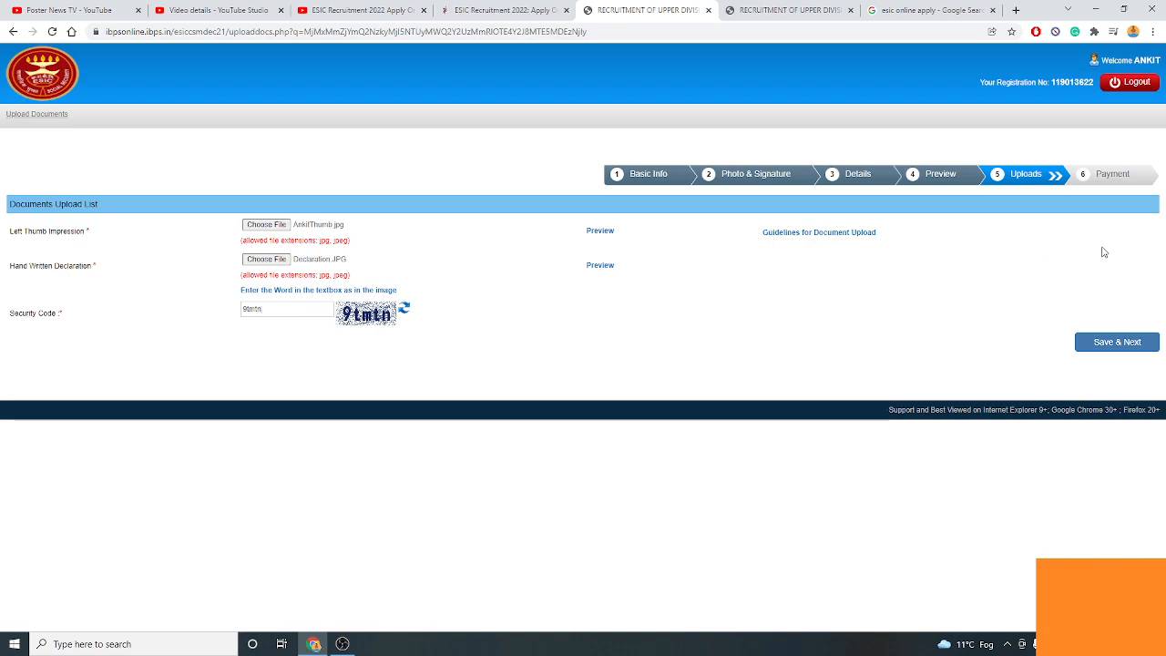
pyautogui.click(1136, 346)
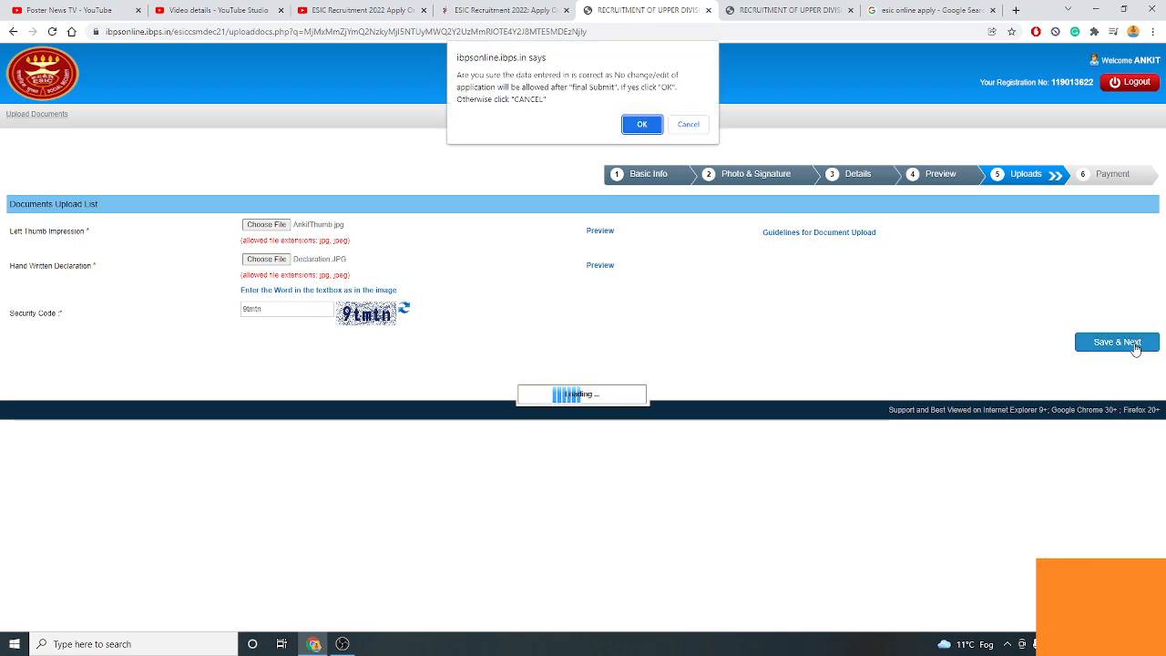
pyautogui.click(639, 127)
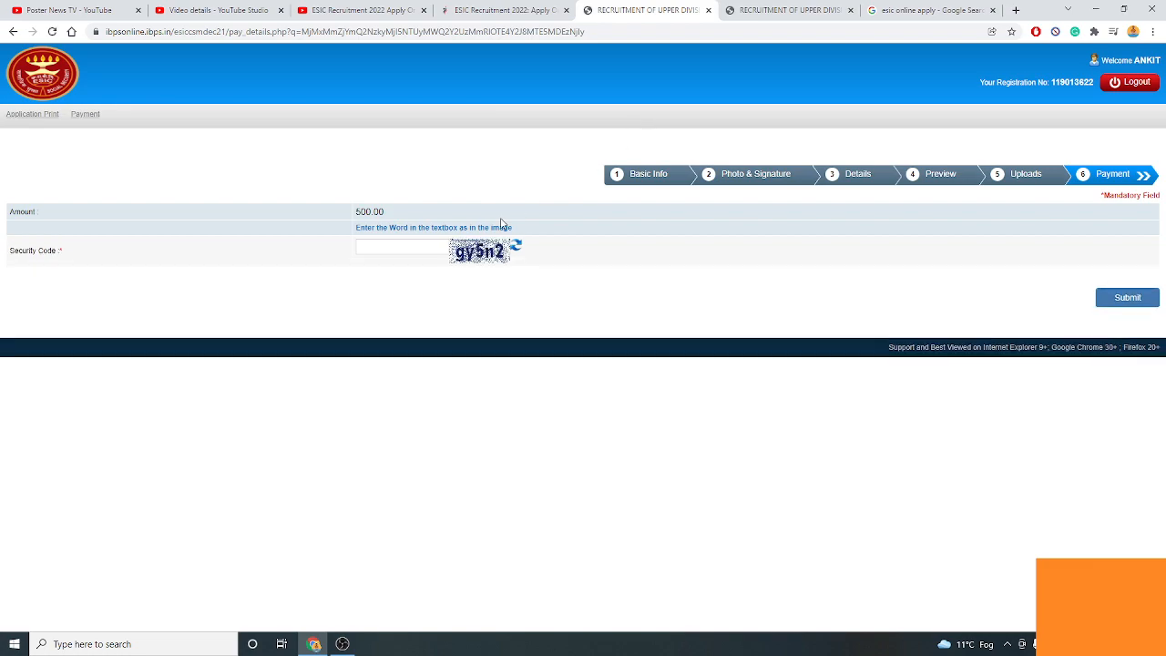
pyautogui.click(390, 249)
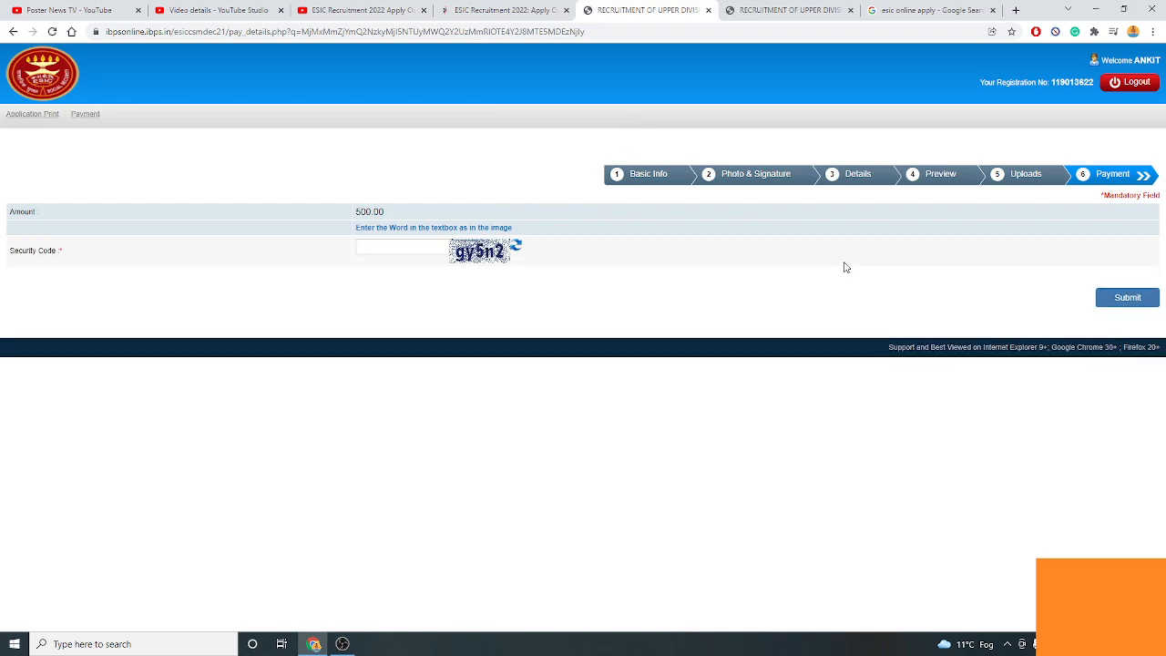